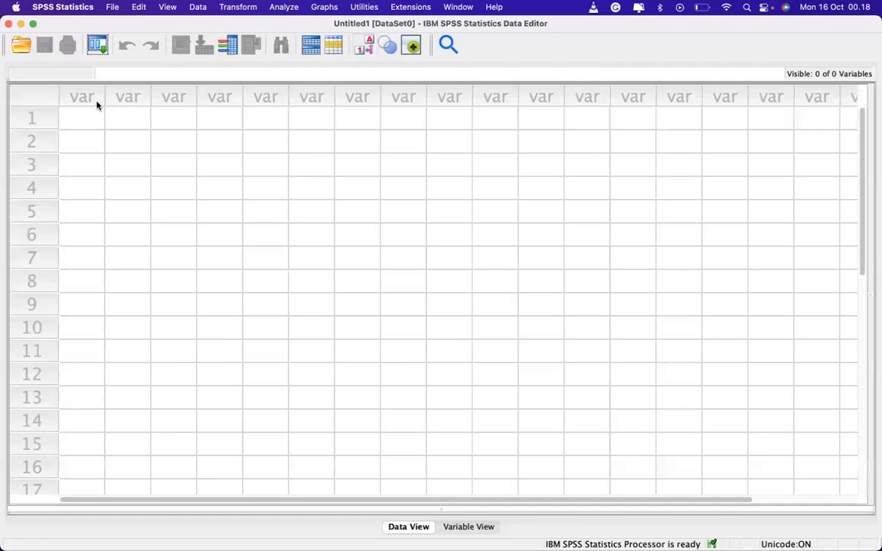
{"action": "left_click", "coordinate": [76, 116]}
{"action": "left_click", "coordinate": [112, 120]}
{"action": "left_click", "coordinate": [160, 127]}
{"action": "left_click", "coordinate": [146, 141]}
{"action": "left_click", "coordinate": [83, 163]}
{"action": "left_click", "coordinate": [121, 198]}
{"action": "left_click", "coordinate": [137, 238]}
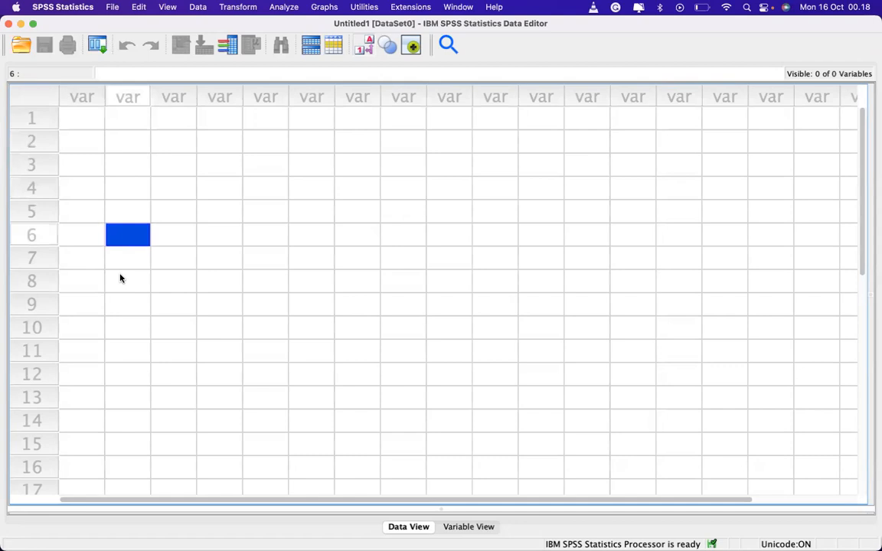
{"action": "left_click", "coordinate": [89, 265]}
{"action": "left_click", "coordinate": [87, 207]}
{"action": "left_click", "coordinate": [86, 170]}
{"action": "left_click", "coordinate": [80, 147]}
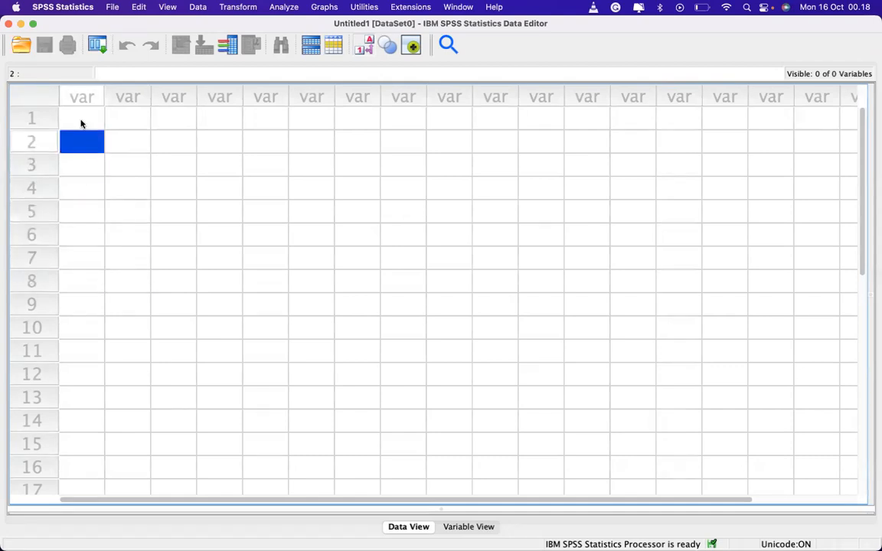
{"action": "left_click", "coordinate": [182, 123]}
{"action": "left_click", "coordinate": [246, 136]}
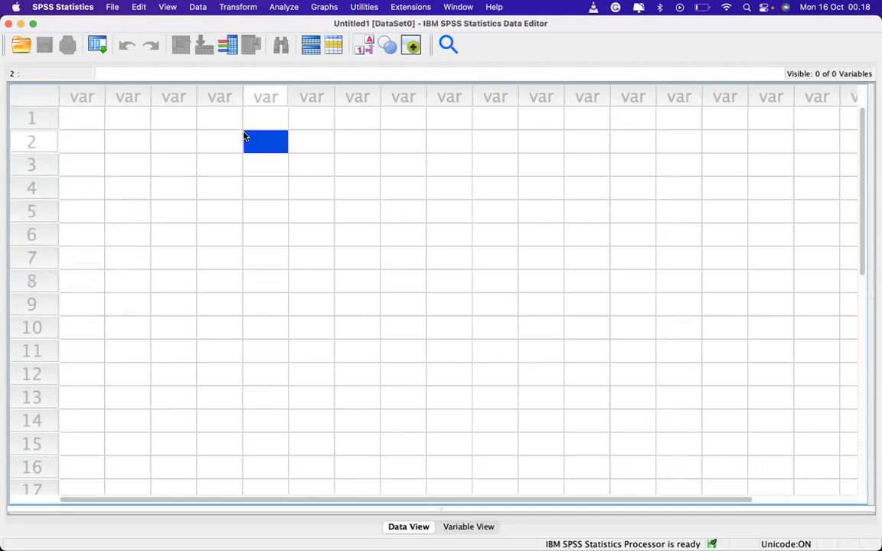
- Switch the empty dataset to Variable View and look at its variable property columns
{"action": "left_click", "coordinate": [467, 526]}
{"action": "left_click", "coordinate": [127, 101]}
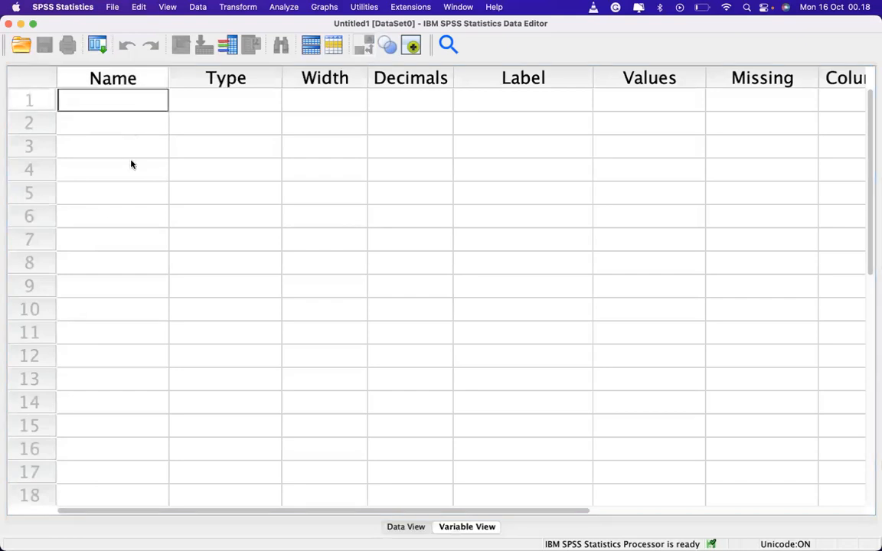
{"action": "left_click", "coordinate": [131, 164]}
- Switch to the blank Excel workbook Book1 and make its window full screen
{"action": "key", "text": "ctrl+Up"}
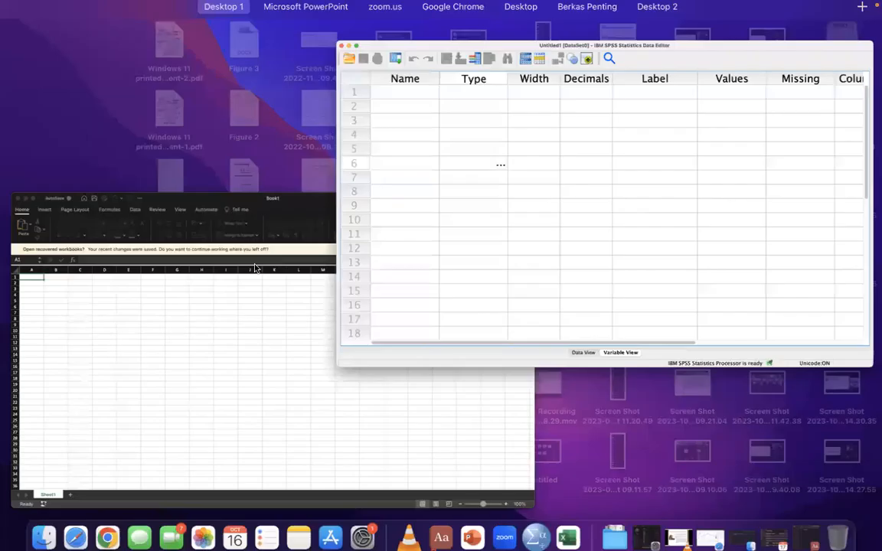
{"action": "left_click", "coordinate": [255, 267]}
{"action": "left_click", "coordinate": [49, 29]}
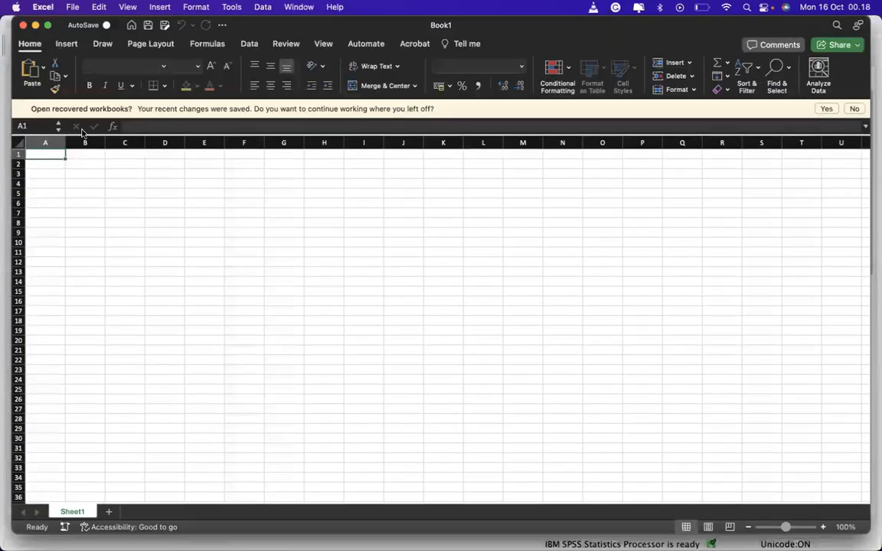
- Enter the headers No, Nama and Jenis Kelamin in A1:C1 and fit column C to its text
{"action": "type", "text": "No"}
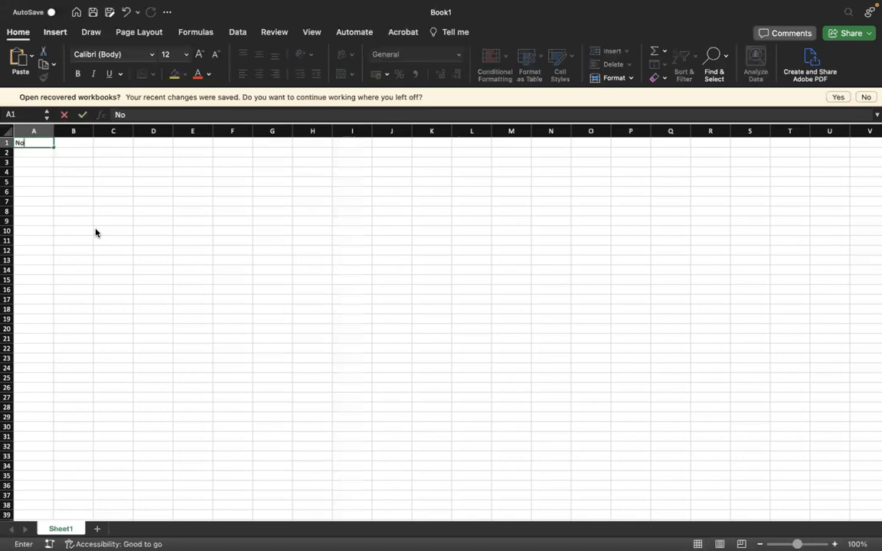
{"action": "key", "text": "Tab"}
{"action": "type", "text": "Nama"}
{"action": "key", "text": "Tab"}
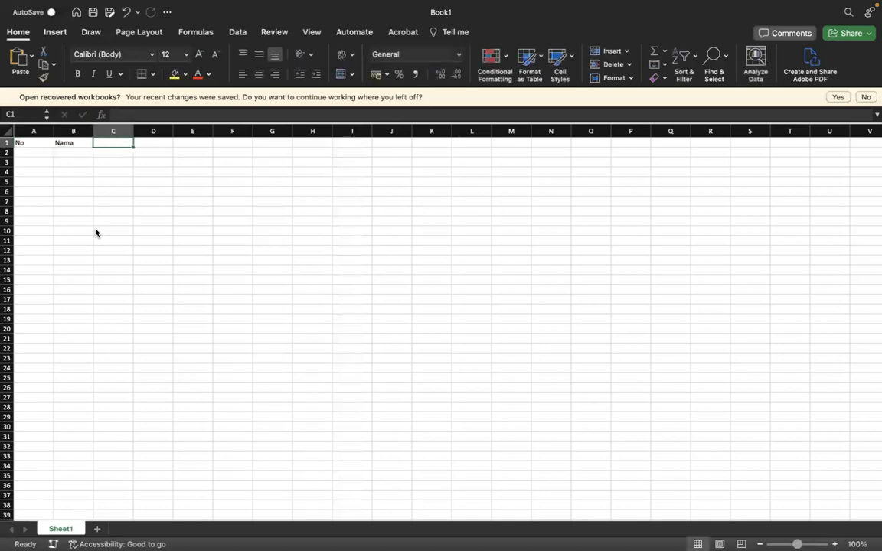
{"action": "type", "text": "Jenis"}
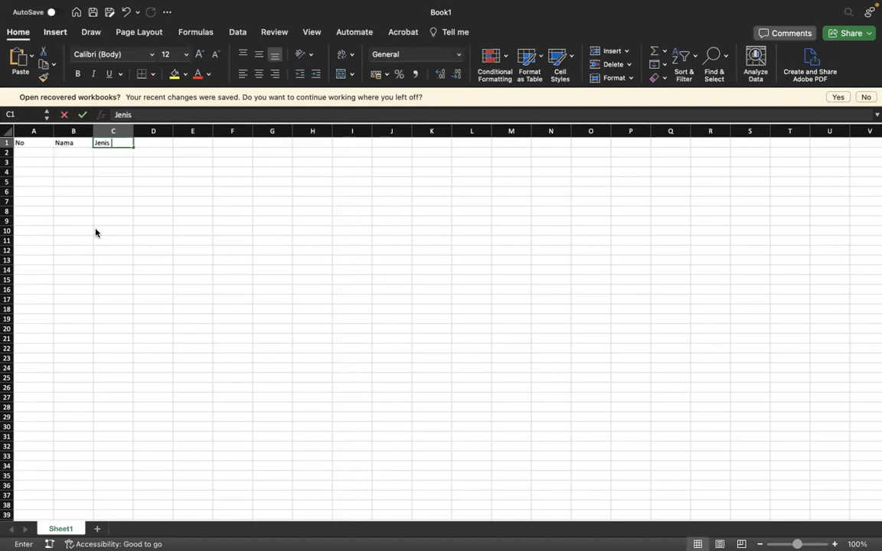
{"action": "type", "text": " Kelamin"}
{"action": "key", "text": "Return"}
{"action": "key", "text": "Up"}
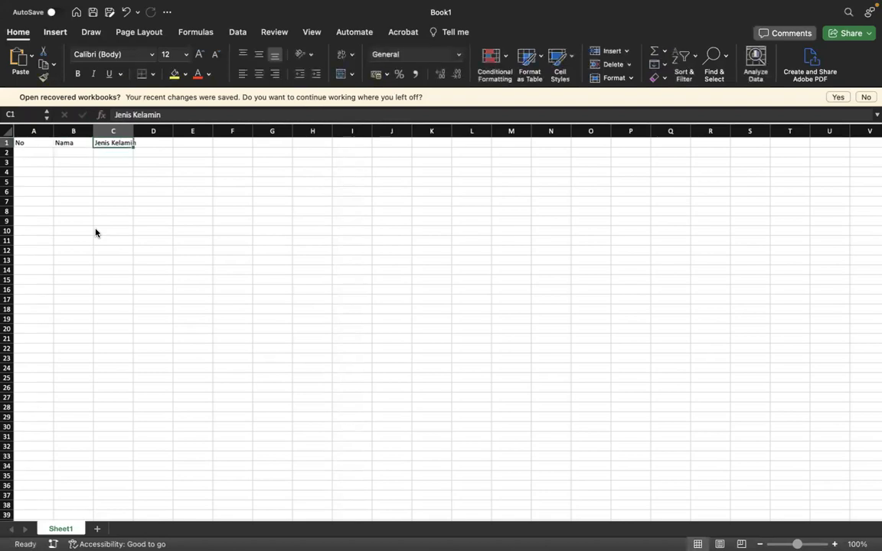
{"action": "key", "text": "Tab"}
{"action": "double_click", "coordinate": [133, 130]}
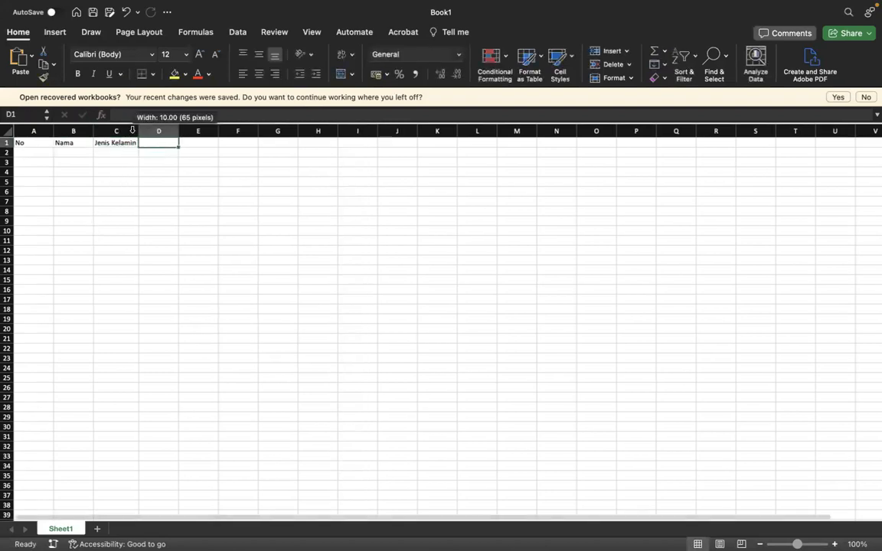
- Add the headers Umur in D1 and Pendidikan in E1
{"action": "type", "text": "Umur"}
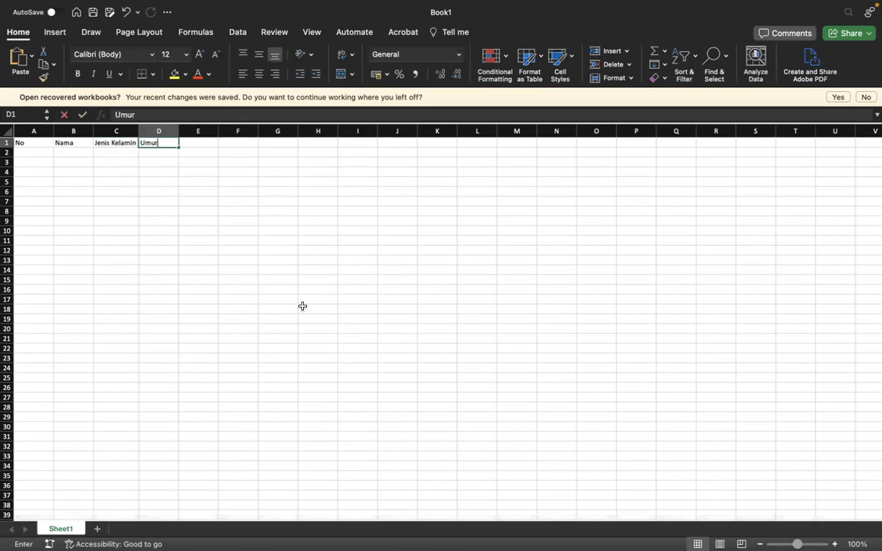
{"action": "key", "text": "Tab"}
{"action": "type", "text": "Pendidikan"}
{"action": "key", "text": "Return"}
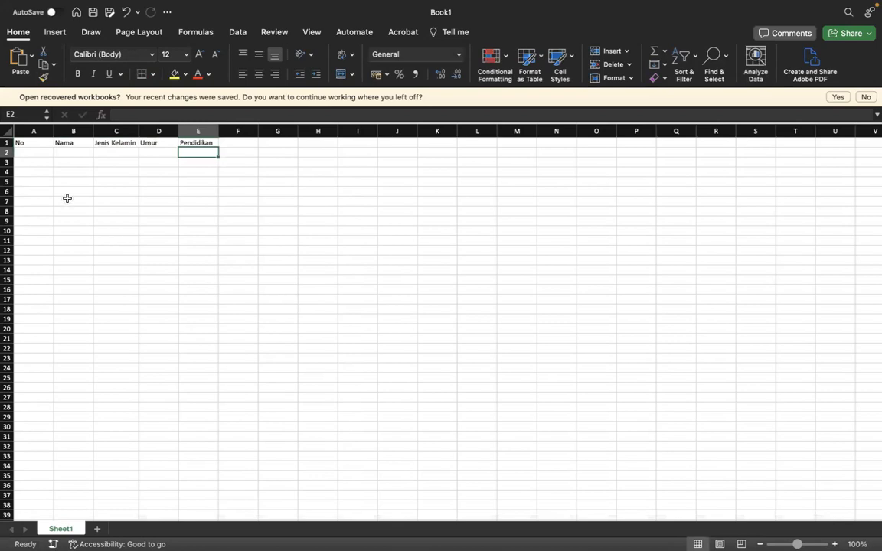
- Number the three records 1, 2 and 3 in A2:A4 under No
{"action": "left_click", "coordinate": [41, 156]}
{"action": "type", "text": "1"}
{"action": "key", "text": "Return"}
{"action": "type", "text": "2"}
{"action": "key", "text": "Return"}
{"action": "type", "text": "3"}
{"action": "key", "text": "Tab"}
- Enter the three respondents' first names in B2:B4 under Nama
{"action": "key", "text": "Up"}
{"action": "key", "text": "Up"}
{"action": "type", "text": "Dion"}
{"action": "key", "text": "Return"}
{"action": "type", "text": "Nani"}
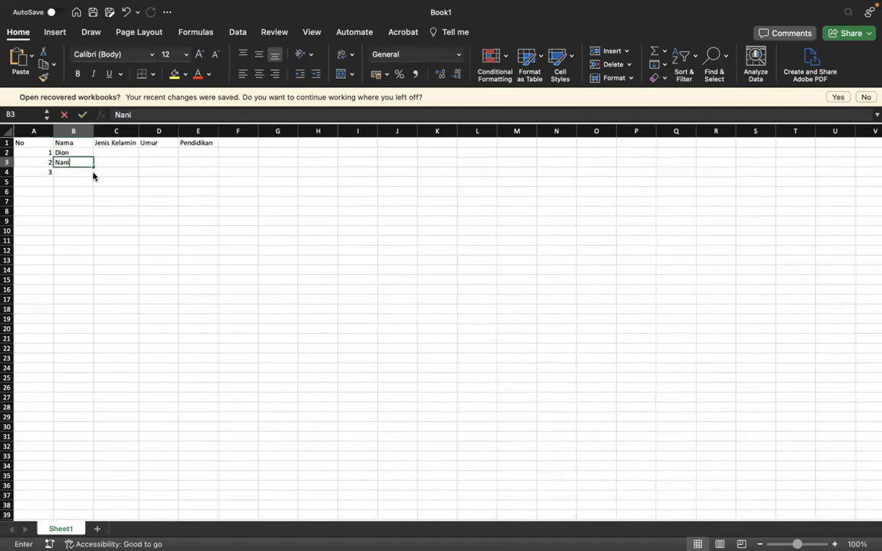
{"action": "key", "text": "Return"}
{"action": "type", "text": "Nirma"}
{"action": "key", "text": "Tab"}
- Fill the Jenis Kelamin column with Laki-laki in C2 and Perempuan in C3 and C4
{"action": "scroll", "coordinate": [92, 176], "scroll_direction": "up", "scroll_amount": 5}
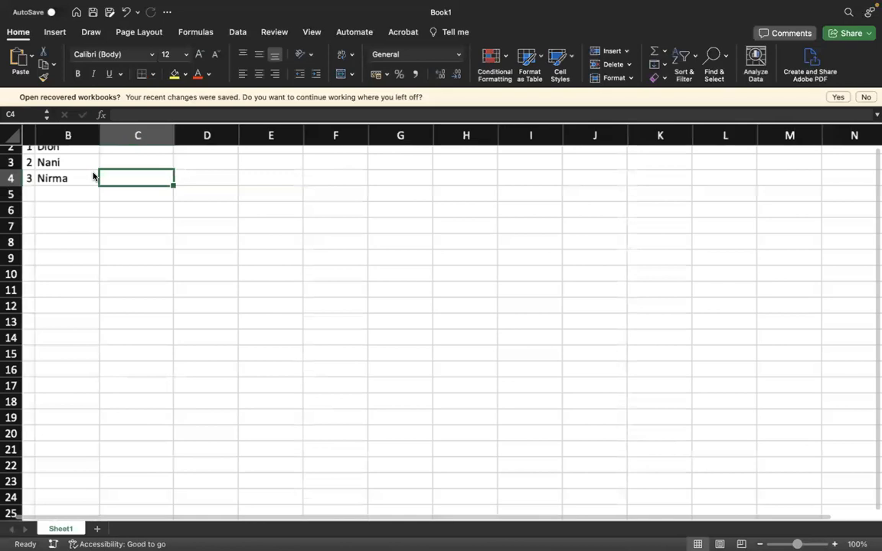
{"action": "scroll", "coordinate": [93, 175], "scroll_direction": "up", "scroll_amount": 5}
{"action": "left_click", "coordinate": [222, 181]}
{"action": "type", "text": "L"}
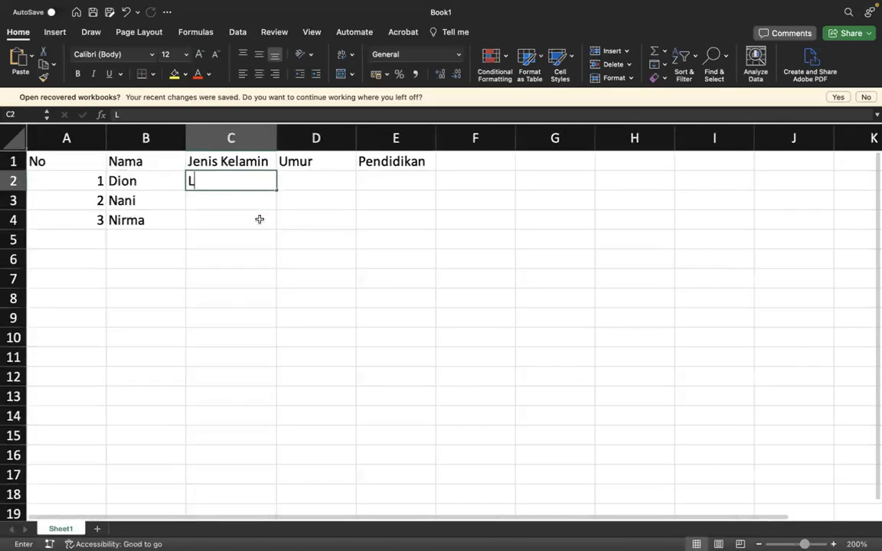
{"action": "type", "text": "aki-laki"}
{"action": "key", "text": "Return"}
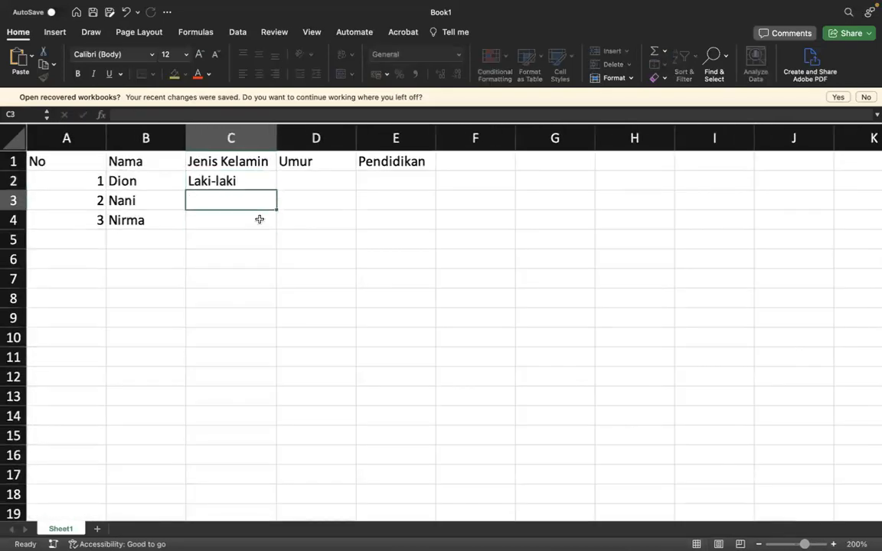
{"action": "type", "text": "Perempuan"}
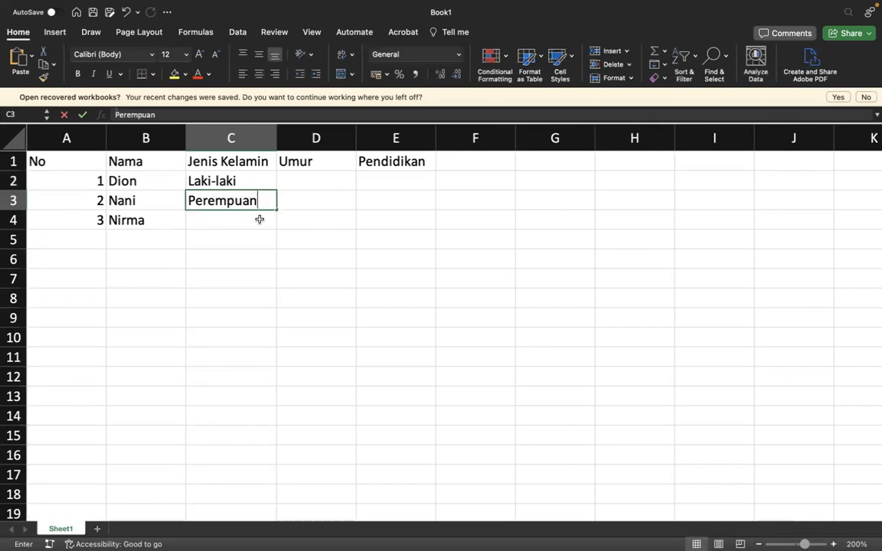
{"action": "key", "text": "Return"}
{"action": "type", "text": "Perempuan"}
{"action": "key", "text": "Return"}
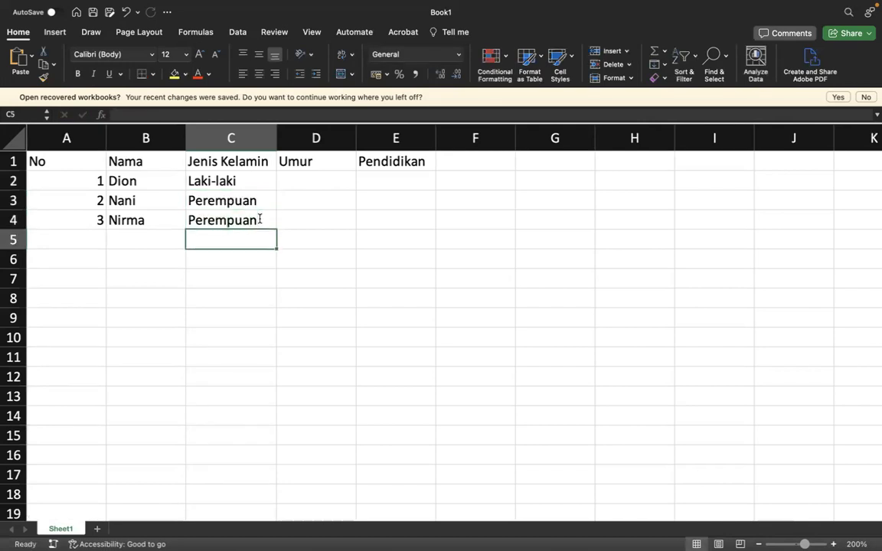
- Fill the Umur column with the ages 29, 15 and 30 in D2:D4
{"action": "key", "text": "Up"}
{"action": "key", "text": "Up"}
{"action": "key", "text": "Up"}
{"action": "key", "text": "Right"}
{"action": "type", "text": "29"}
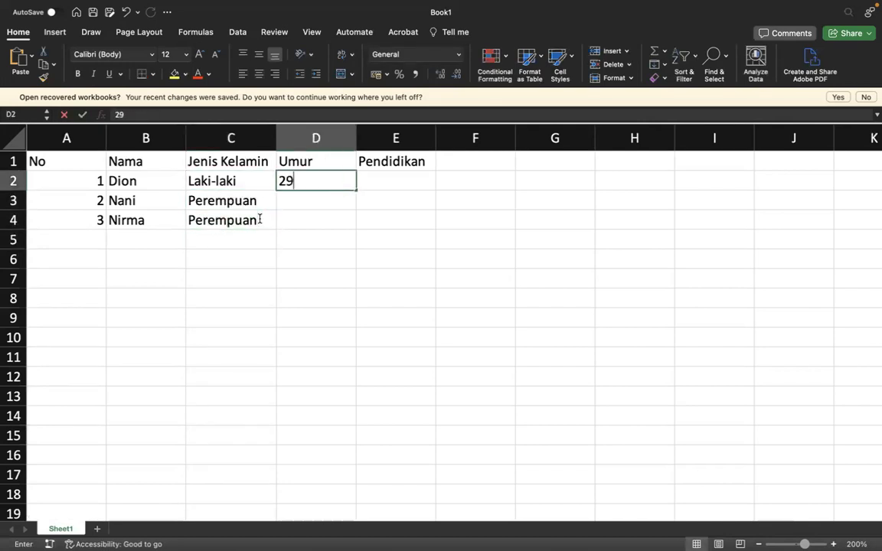
{"action": "key", "text": "Return"}
{"action": "type", "text": "15"}
{"action": "key", "text": "Return"}
{"action": "type", "text": "30"}
{"action": "key", "text": "Right"}
- Enter SMA as the first record's education in E2
{"action": "key", "text": "Up"}
{"action": "key", "text": "Up"}
{"action": "key", "text": "Up"}
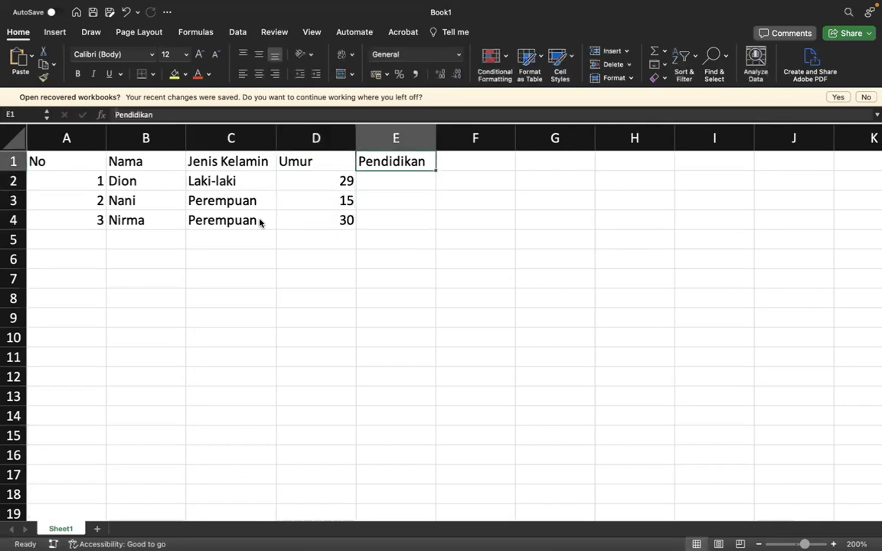
{"action": "key", "text": "Down"}
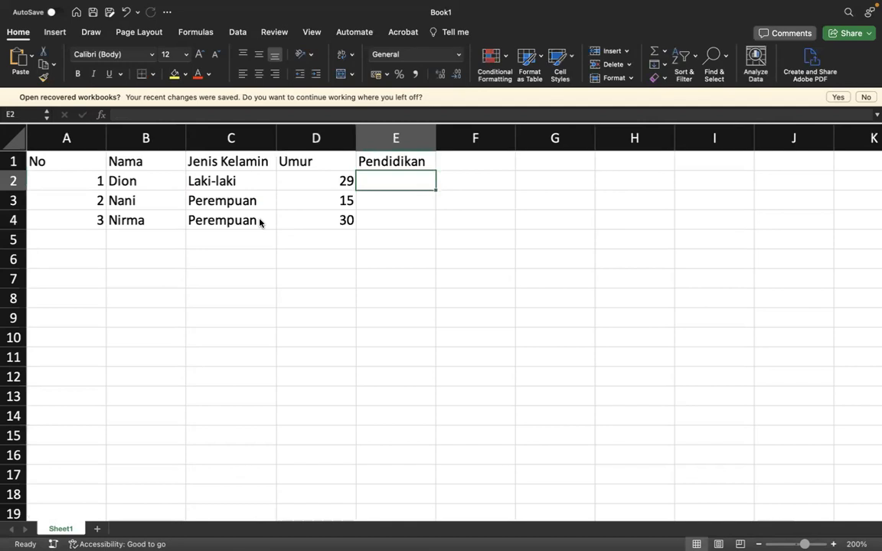
{"action": "type", "text": "SMA"}
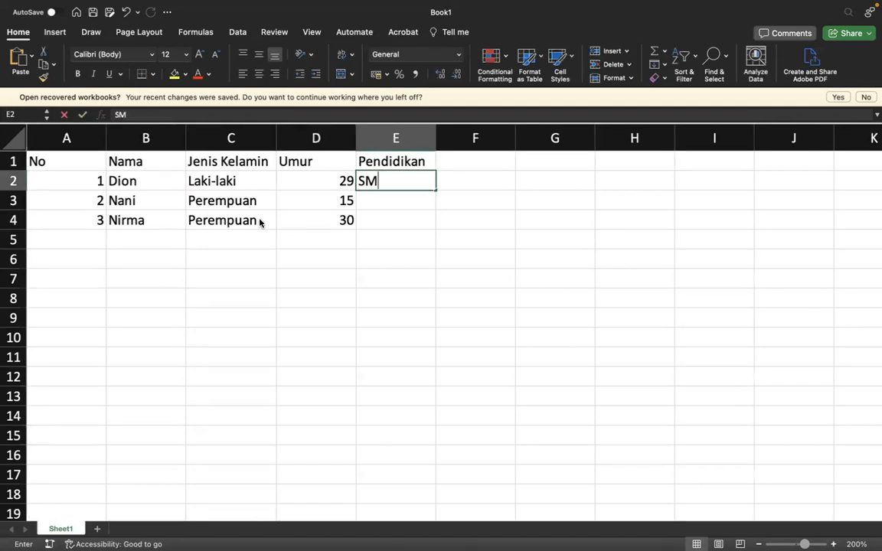
{"action": "key", "text": "Return"}
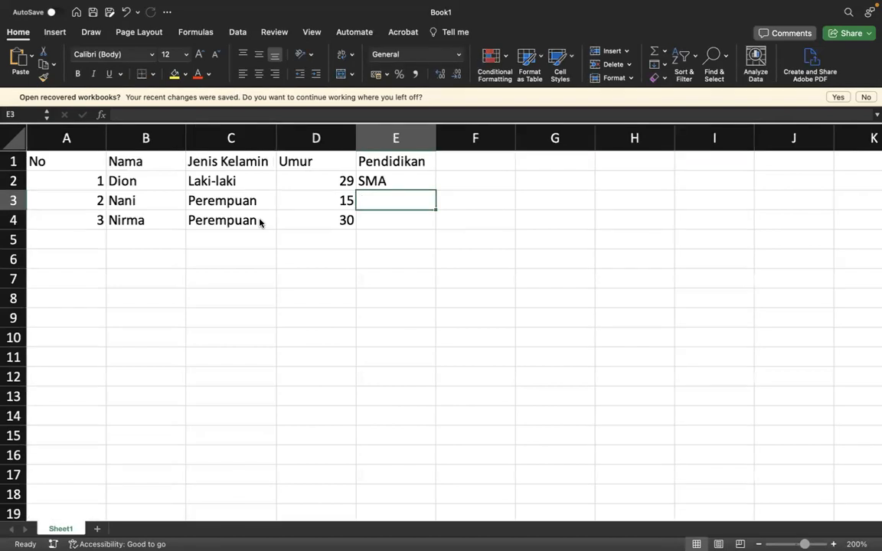
- Extend the header in E1 to Pendidikan terakhir and fit column E to its text
{"action": "double_click", "coordinate": [429, 158]}
{"action": "type", "text": "terakhir"}
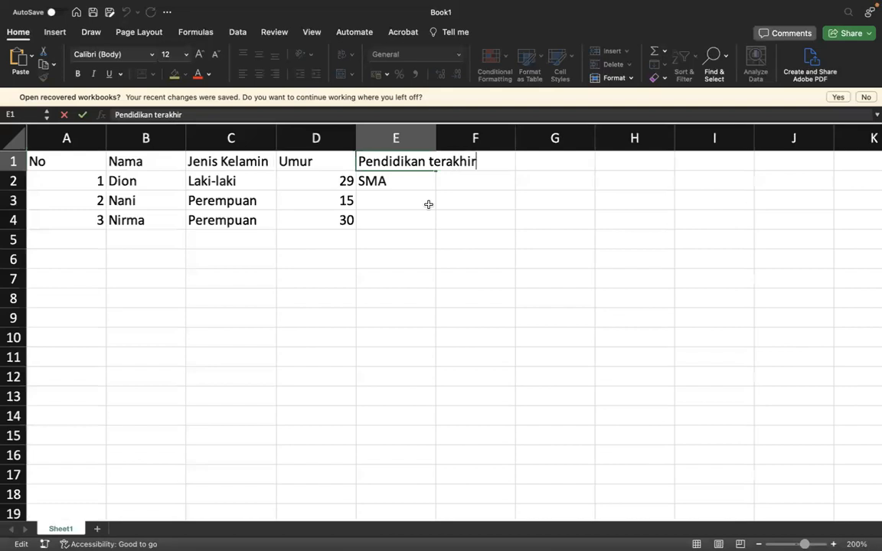
{"action": "key", "text": "Return"}
{"action": "double_click", "coordinate": [435, 138]}
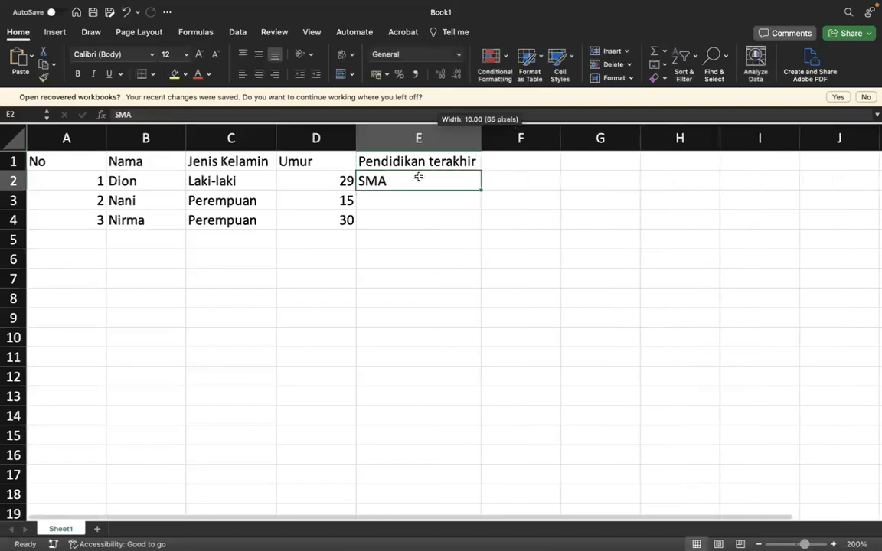
- Enter SMP in E3 and SMA in E4 to complete the education column
{"action": "left_click", "coordinate": [414, 196]}
{"action": "type", "text": "SMP"}
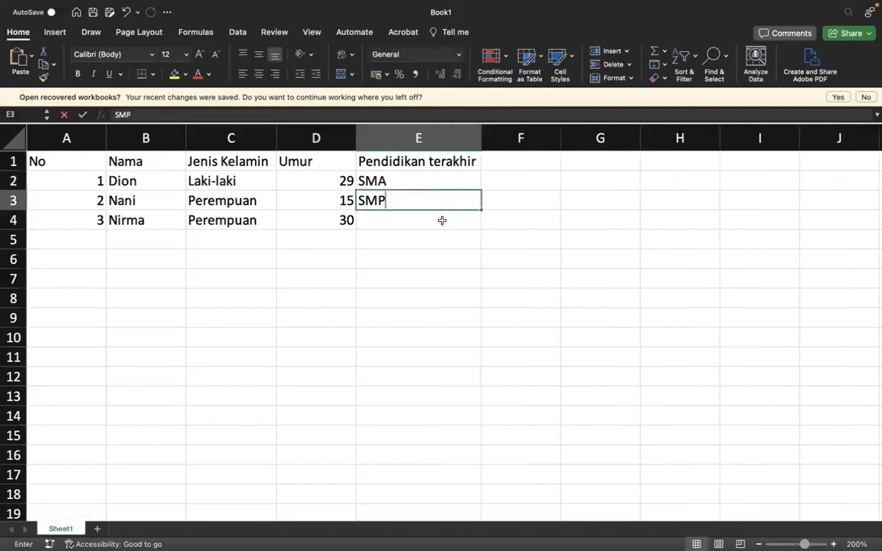
{"action": "left_click", "coordinate": [442, 221]}
{"action": "type", "text": "SMA"}
{"action": "key", "text": "Return"}
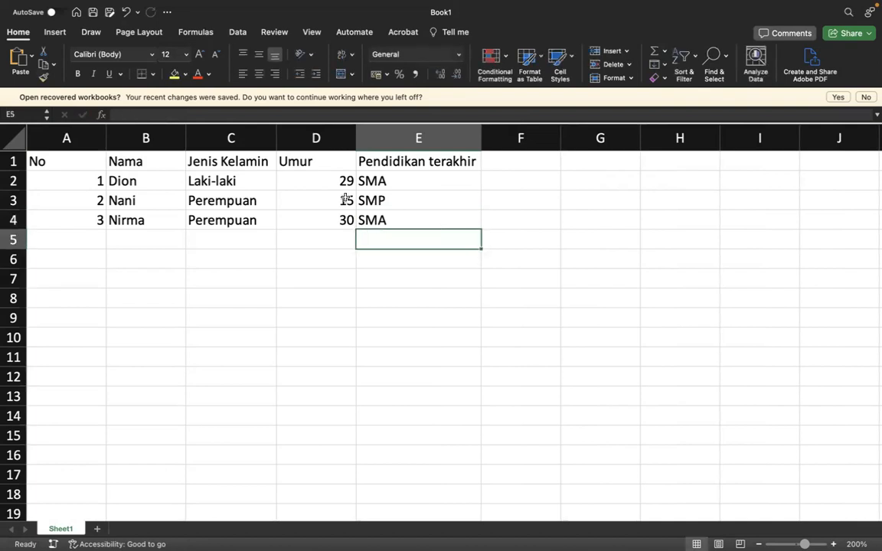
- Fit the widths of columns A to E to their contents
{"action": "left_click", "coordinate": [259, 243]}
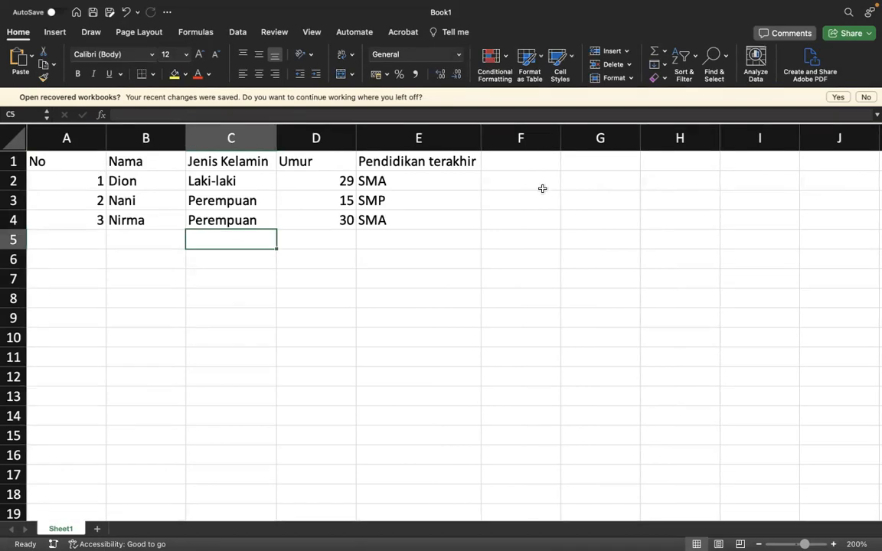
{"action": "left_click_drag", "start_coordinate": [86, 136], "coordinate": [366, 136]}
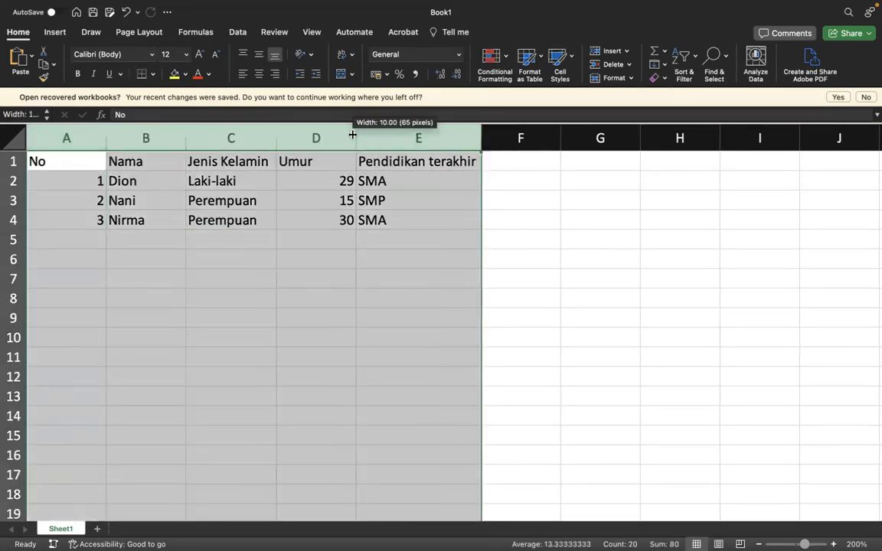
{"action": "double_click", "coordinate": [352, 134]}
{"action": "left_click", "coordinate": [303, 182]}
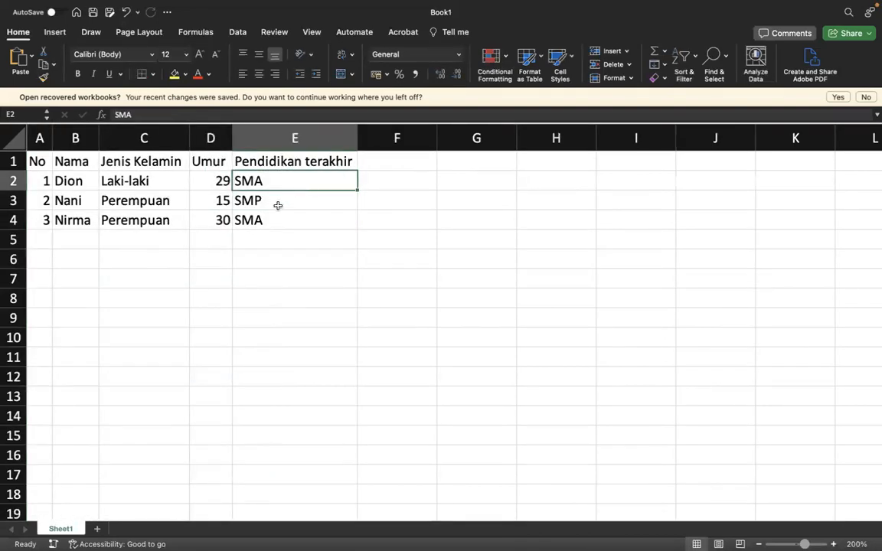
- Switch to SPSS to look at the empty Variable View, then return to the Excel sheet
{"action": "key", "text": "ctrl+Left"}
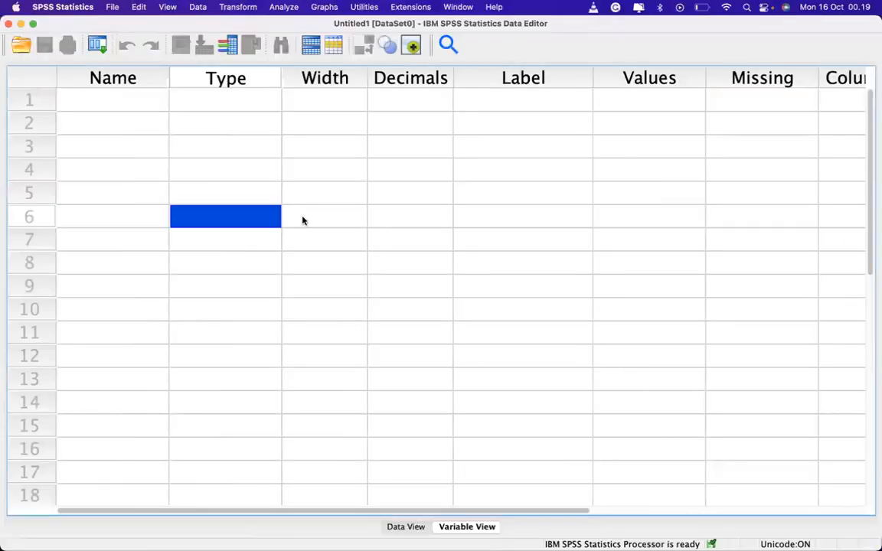
{"action": "left_click", "coordinate": [326, 191]}
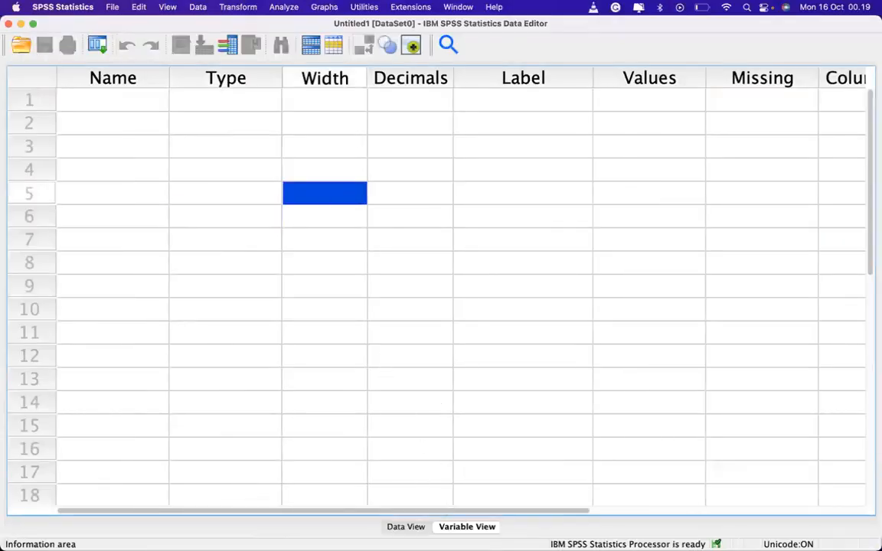
{"action": "key", "text": "ctrl+Right"}
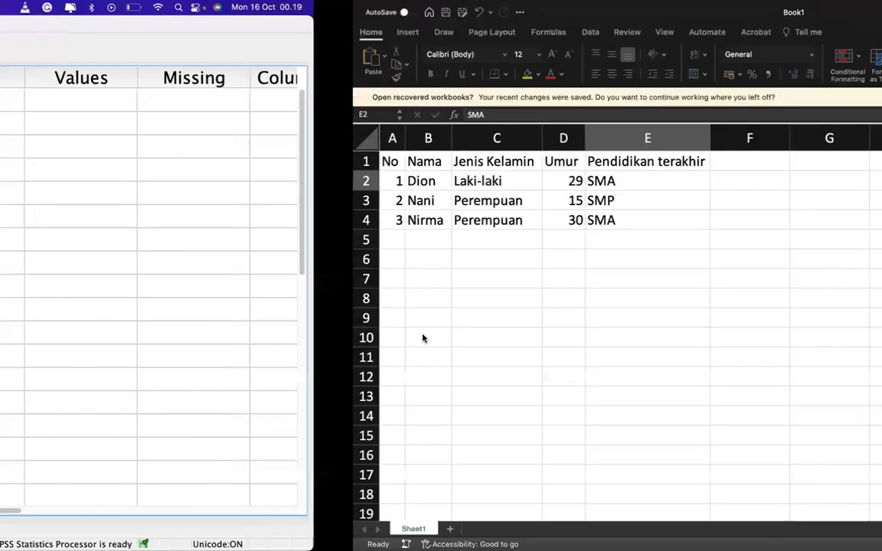
- Examine each header from No to Pendidikan terakhir and select columns A to E
{"action": "left_click", "coordinate": [36, 162]}
{"action": "left_click", "coordinate": [70, 162]}
{"action": "left_click", "coordinate": [163, 161]}
{"action": "left_click", "coordinate": [210, 161]}
{"action": "left_click", "coordinate": [294, 161]}
{"action": "left_click_drag", "start_coordinate": [294, 138], "coordinate": [24, 137]}
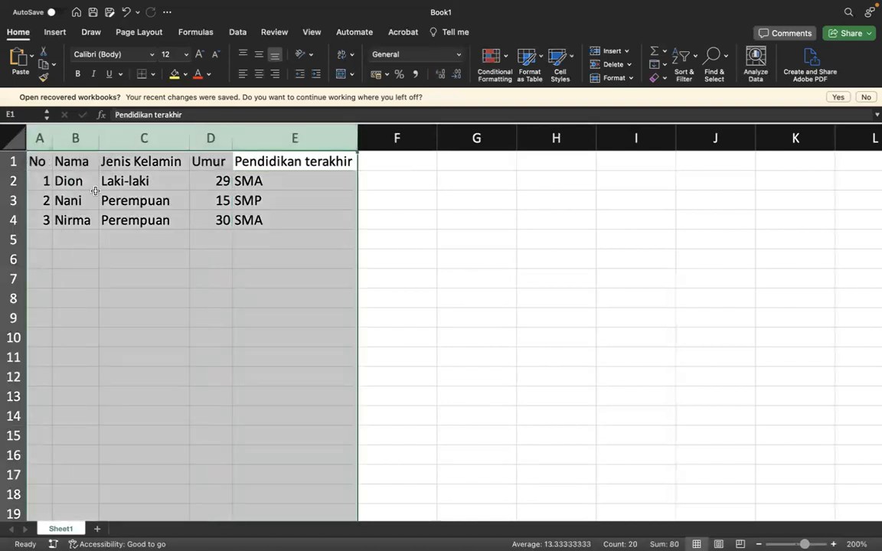
- Change the header in A1 to ID and select columns A to E
{"action": "left_click", "coordinate": [33, 157]}
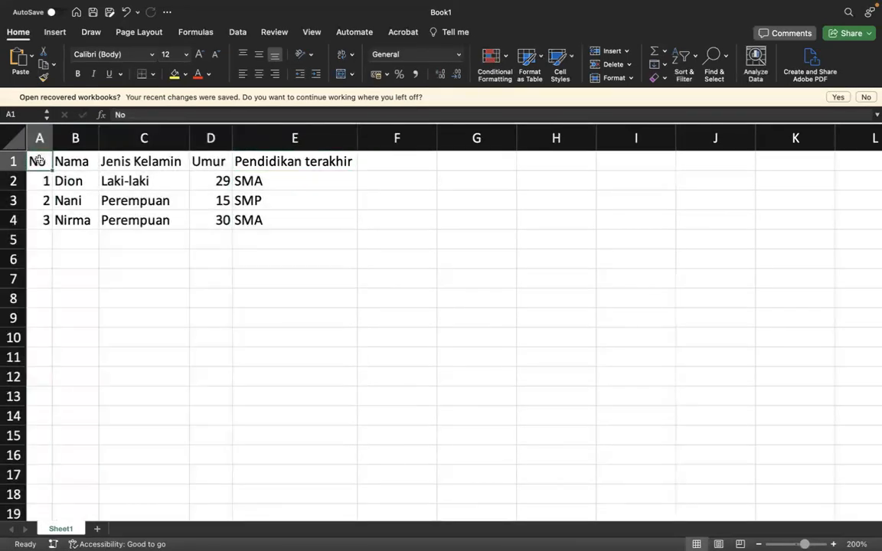
{"action": "left_click", "coordinate": [38, 140]}
{"action": "left_click_drag", "start_coordinate": [38, 140], "coordinate": [268, 157]}
{"action": "left_click", "coordinate": [42, 161]}
{"action": "type", "text": "ID"}
{"action": "key", "text": "Return"}
{"action": "left_click_drag", "start_coordinate": [39, 137], "coordinate": [311, 167]}
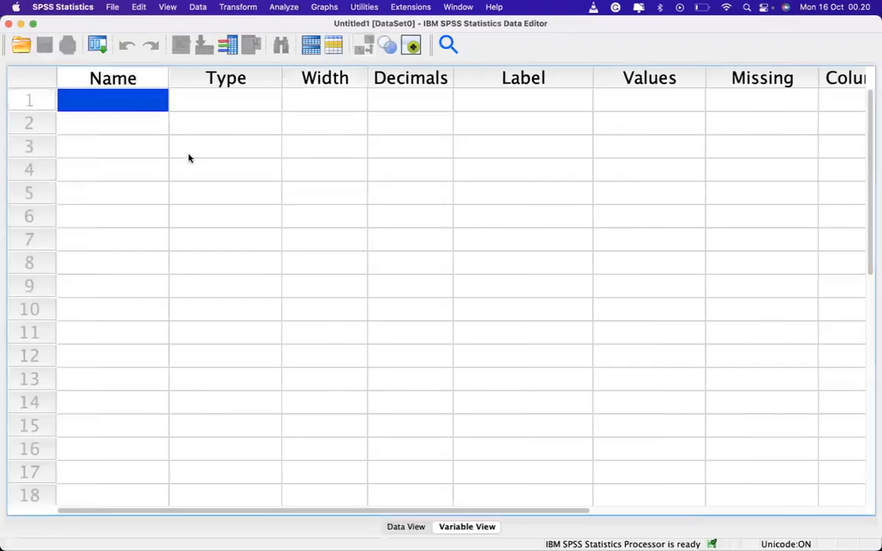
- Switch to SPSS and name the first variable id
{"action": "type", "text": "id"}
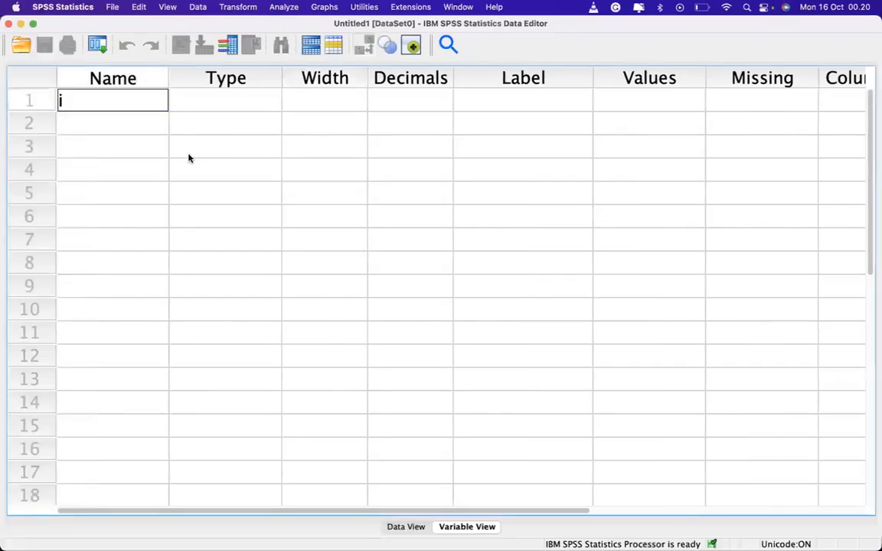
{"action": "key", "text": "Return"}
{"action": "key", "text": "Up"}
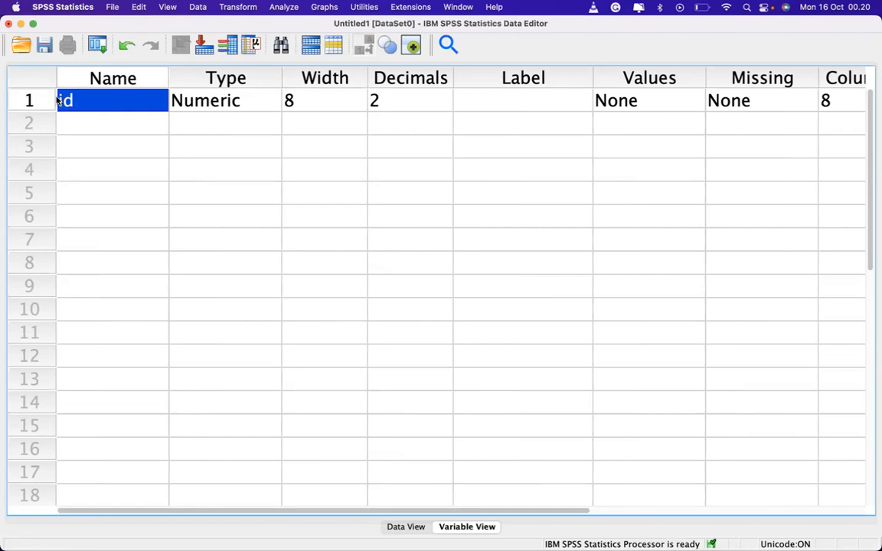
- Try to name the second variable 73sex and dismiss the message
{"action": "left_click", "coordinate": [69, 118]}
{"action": "type", "text": "73"}
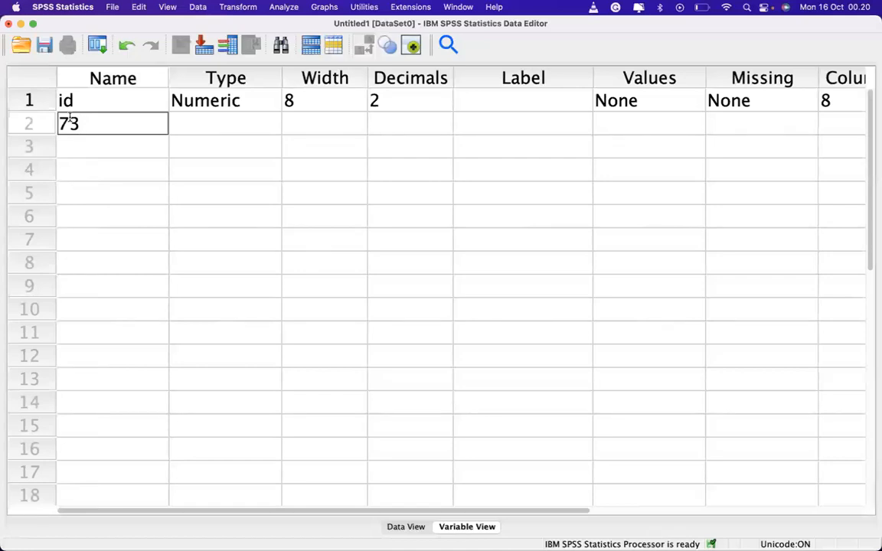
{"action": "type", "text": "sex"}
{"action": "key", "text": "Return"}
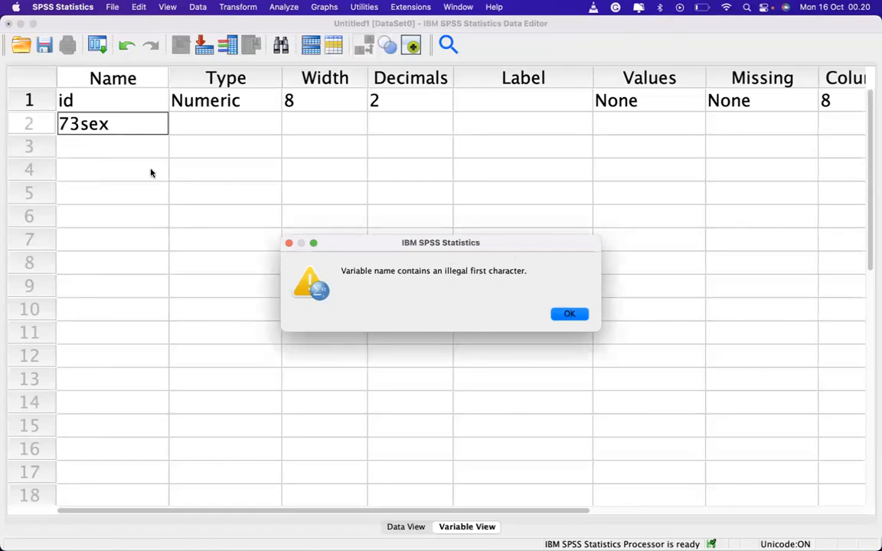
{"action": "left_click", "coordinate": [569, 315]}
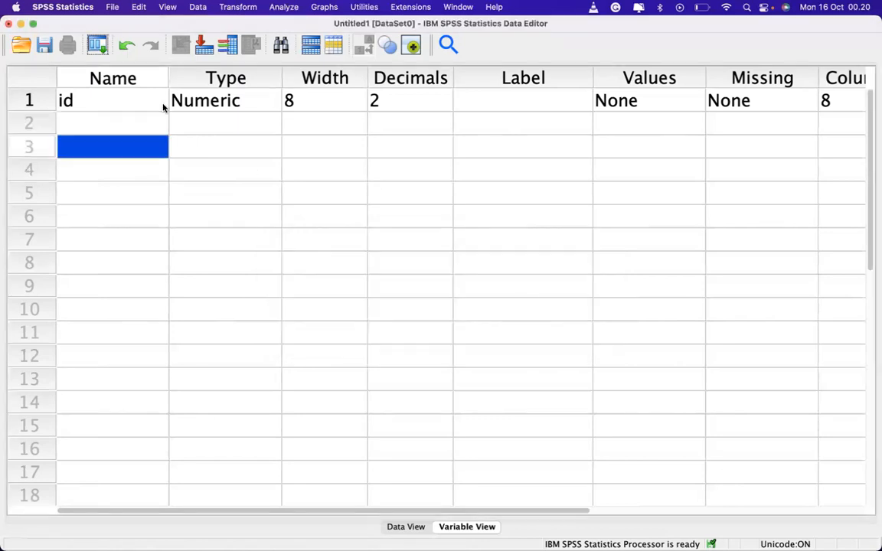
- Rename the first variable as id_responden
{"action": "left_click", "coordinate": [102, 106]}
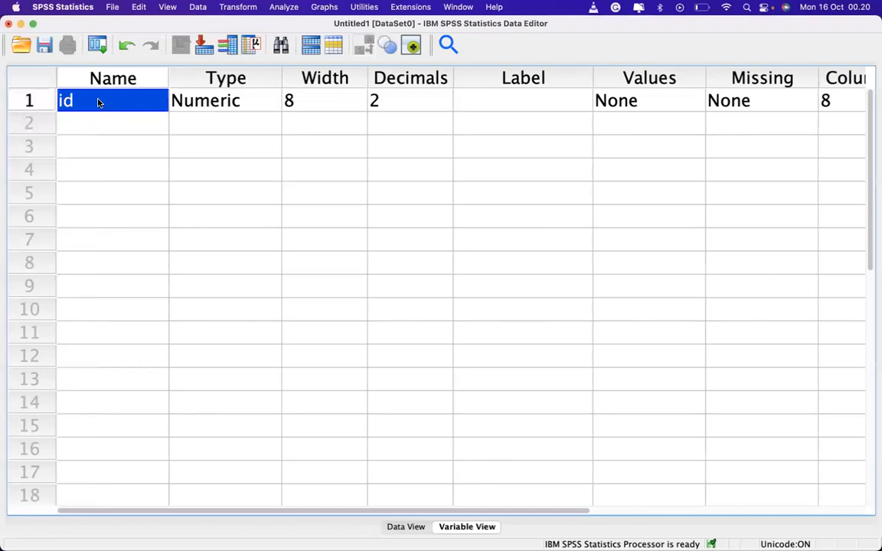
{"action": "double_click", "coordinate": [96, 99]}
{"action": "left_click", "coordinate": [96, 98]}
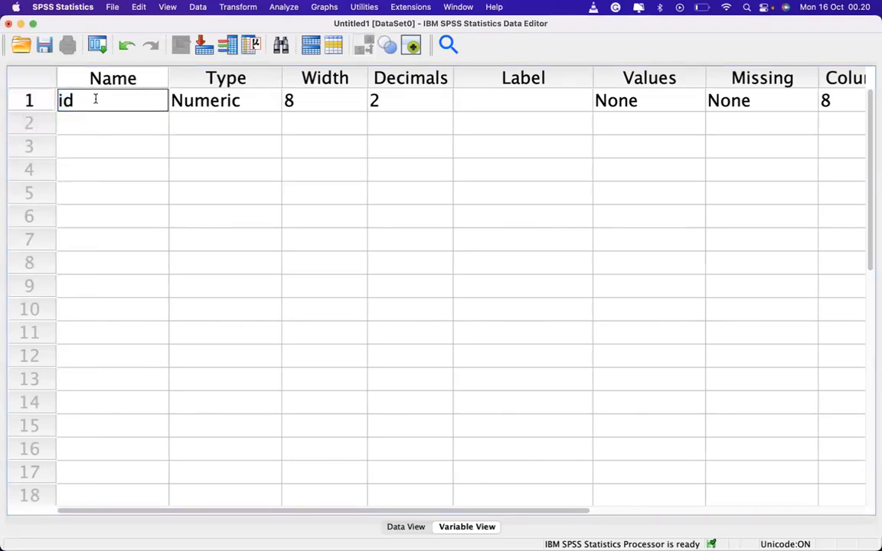
{"action": "type", "text": "_responden"}
{"action": "left_click", "coordinate": [115, 122]}
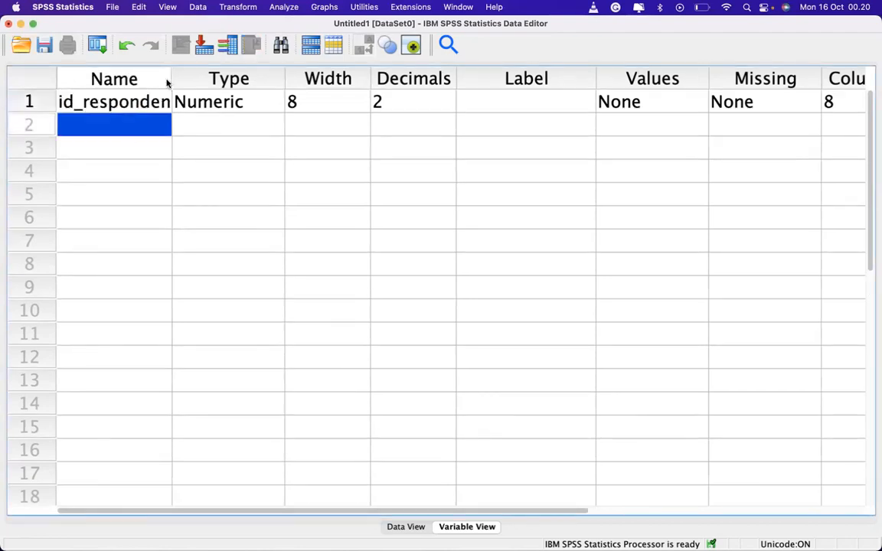
- Check the column headers in Excel and return to SPSS to name the second variable nama
{"action": "key", "text": "ctrl+Right"}
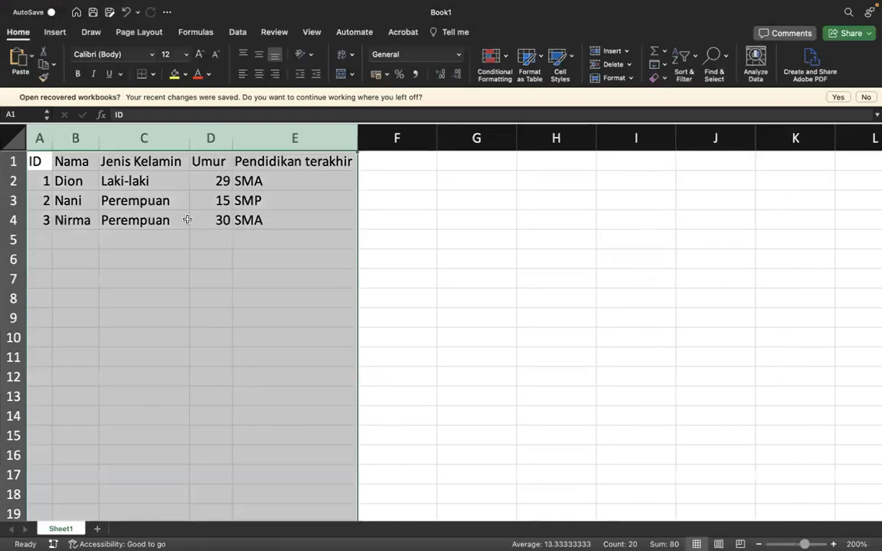
{"action": "key", "text": "ctrl+Left"}
{"action": "type", "text": "nama"}
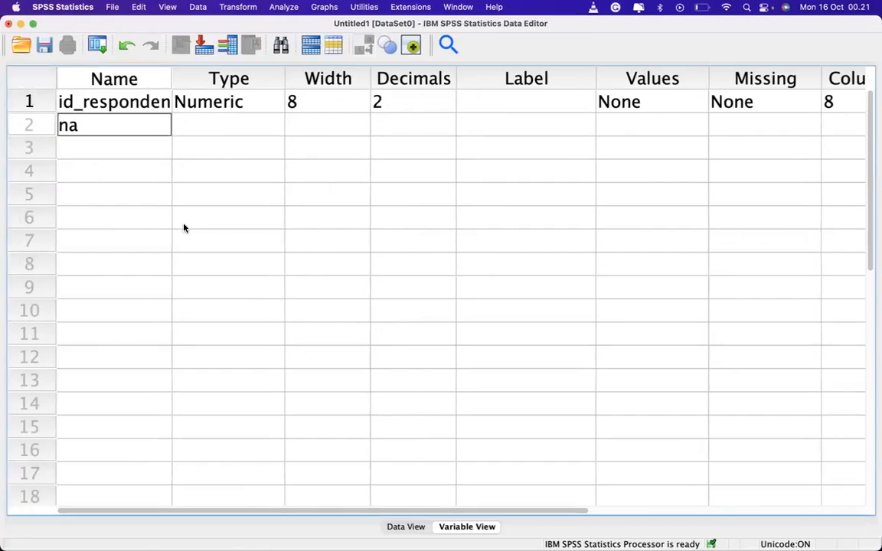
{"action": "key", "text": "Return"}
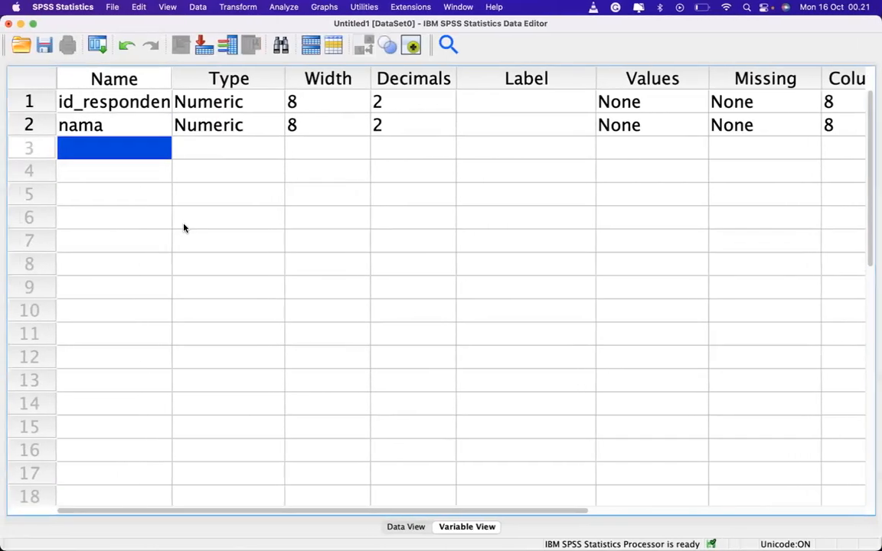
- Check the third header in Excel and name the third SPSS variable sex, replacing a first entry of jenis
{"action": "key", "text": "ctrl+Right"}
{"action": "key", "text": "ctrl+Left"}
{"action": "type", "text": "jenis"}
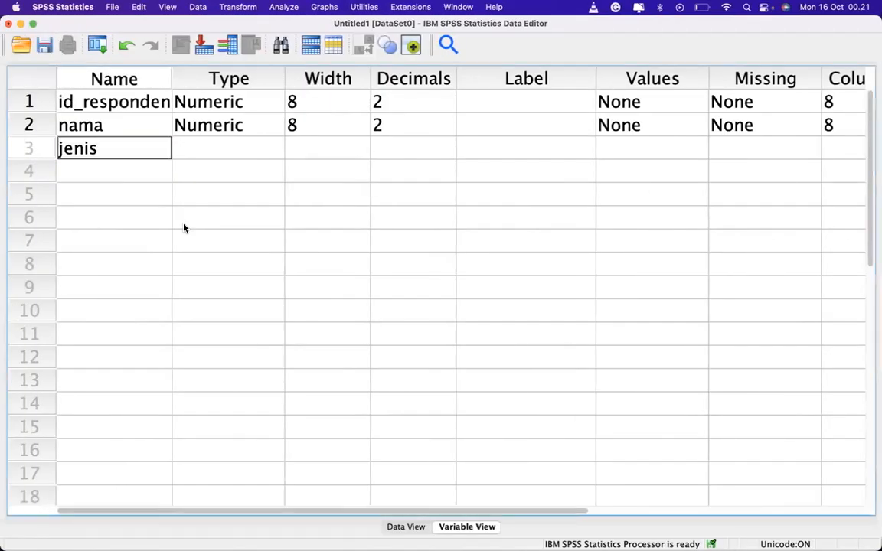
{"action": "key", "text": "Return"}
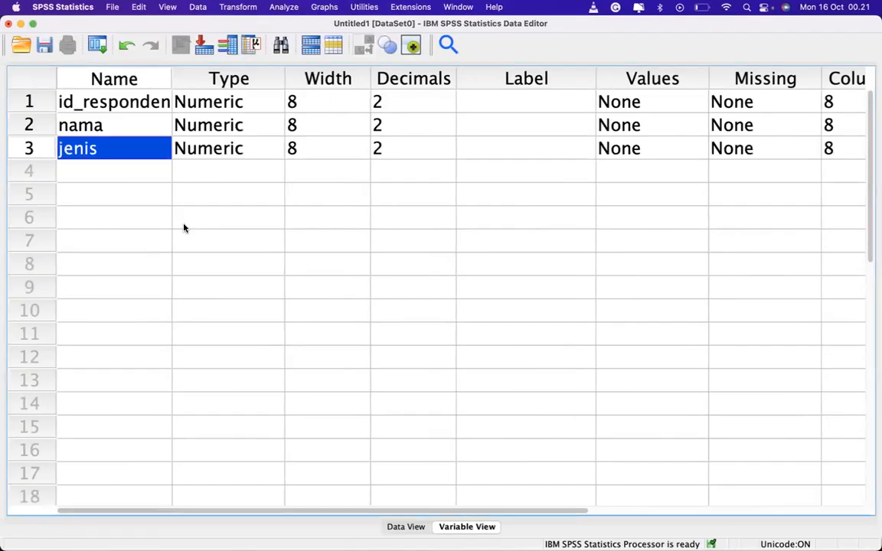
{"action": "double_click", "coordinate": [120, 144]}
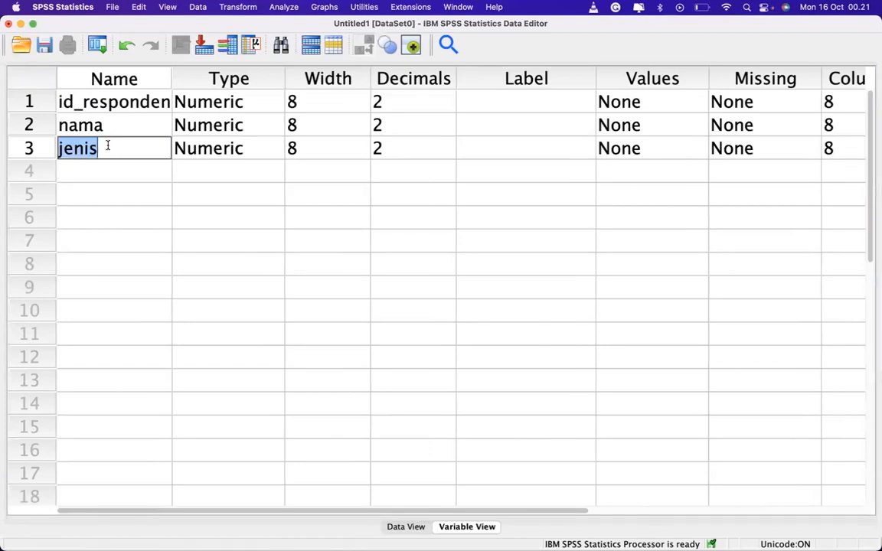
{"action": "type", "text": "sex"}
{"action": "key", "text": "Return"}
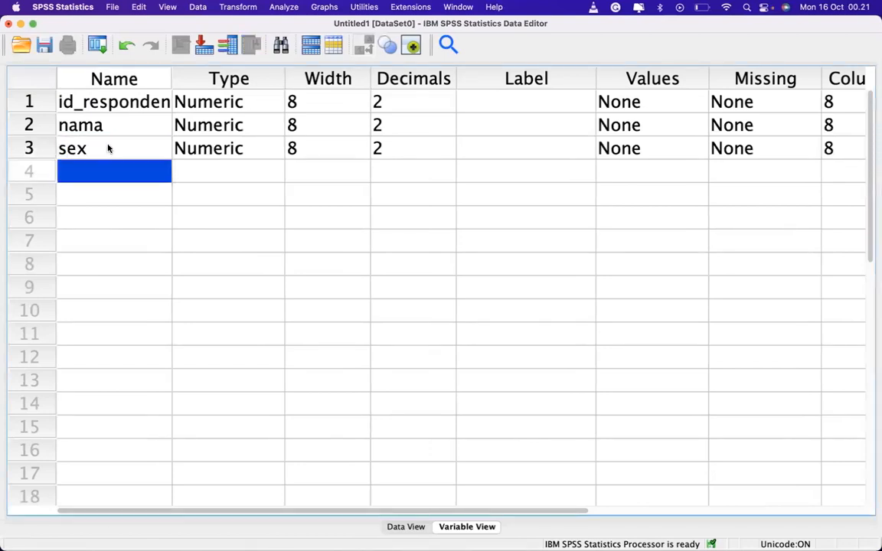
- Add umur as the fourth variable and pendidikan as the fifth
{"action": "key", "text": "ctrl+Right"}
{"action": "type", "text": "um"}
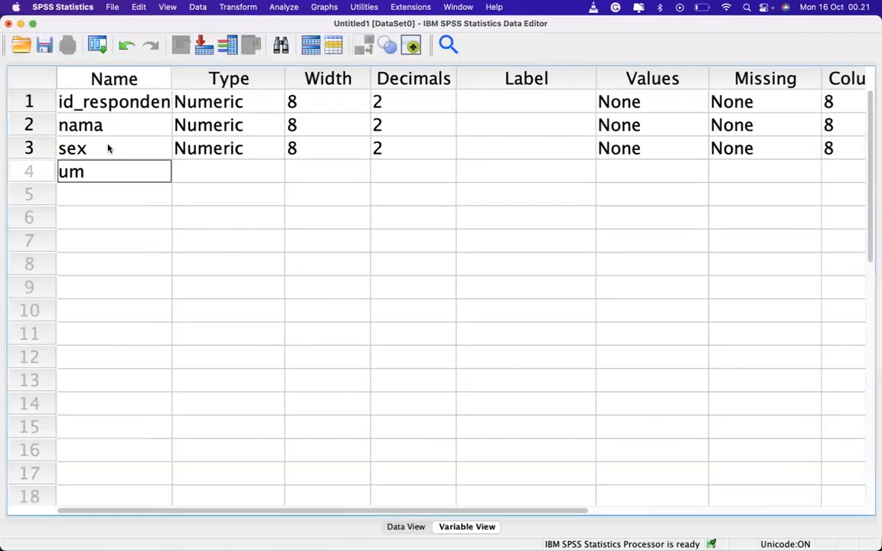
{"action": "key", "text": "Return"}
{"action": "type", "text": "pendidikan"}
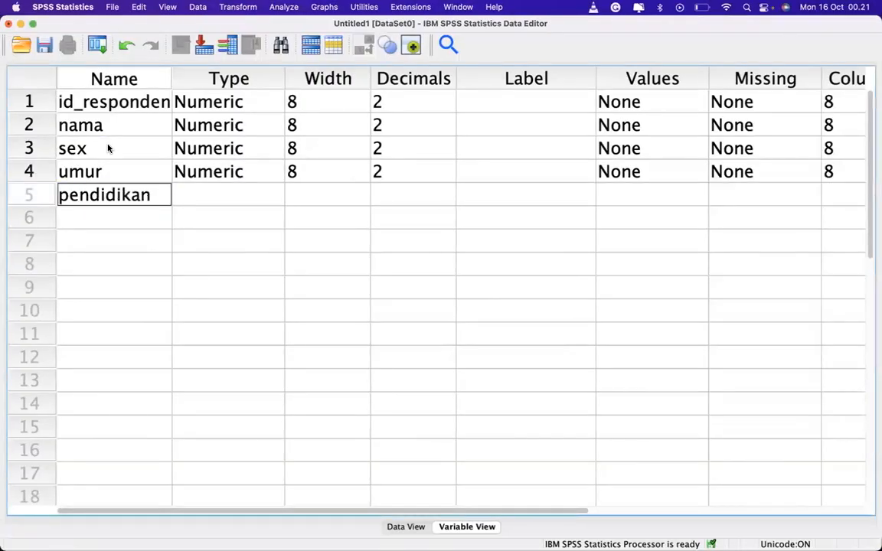
{"action": "key", "text": "Return"}
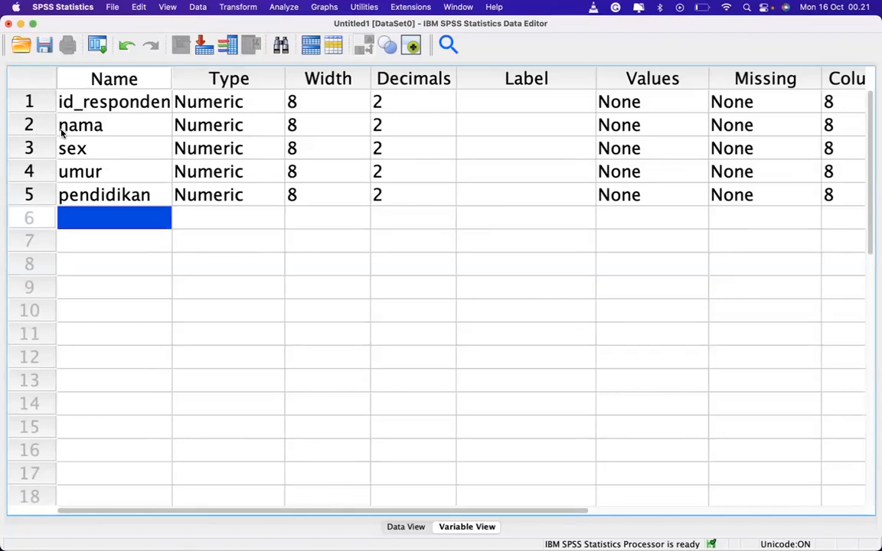
- Set the decimals of id_responden to 0 and compare with the ID values in the Excel sheet
{"action": "left_click", "coordinate": [108, 104]}
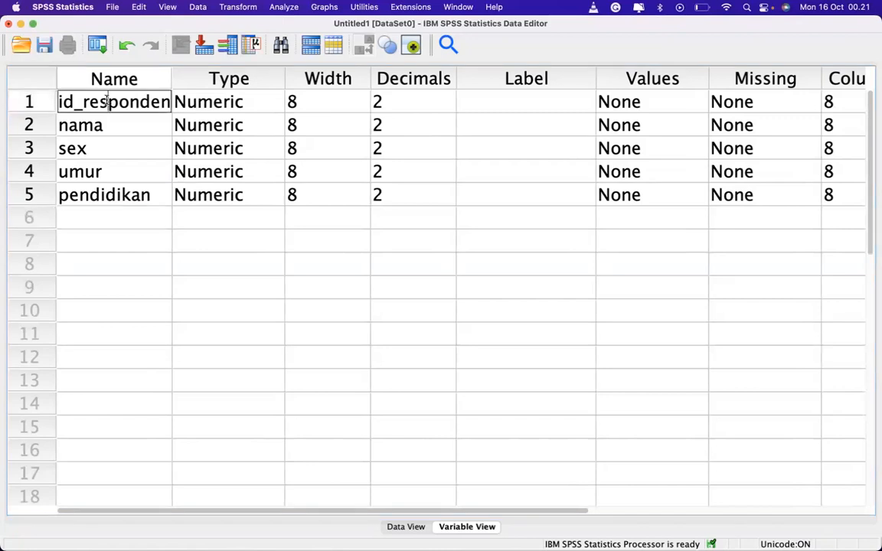
{"action": "left_click", "coordinate": [130, 121]}
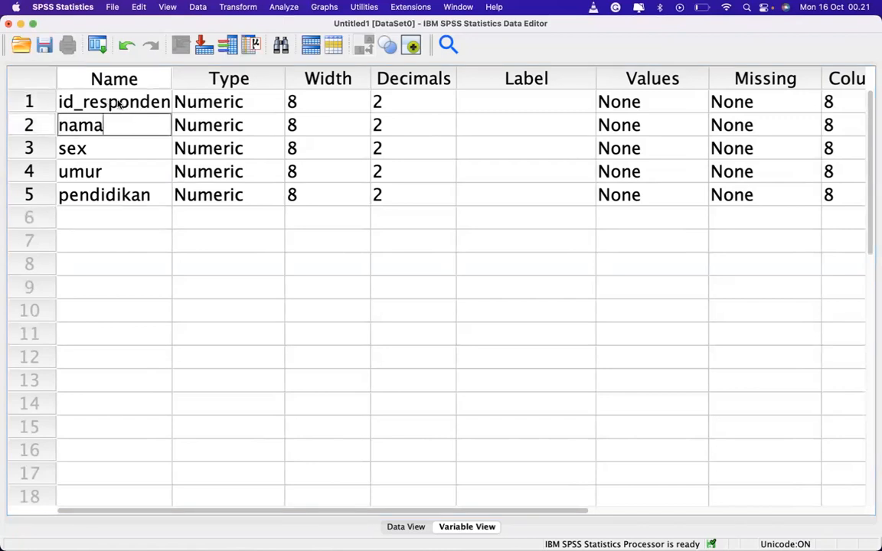
{"action": "left_click", "coordinate": [110, 105]}
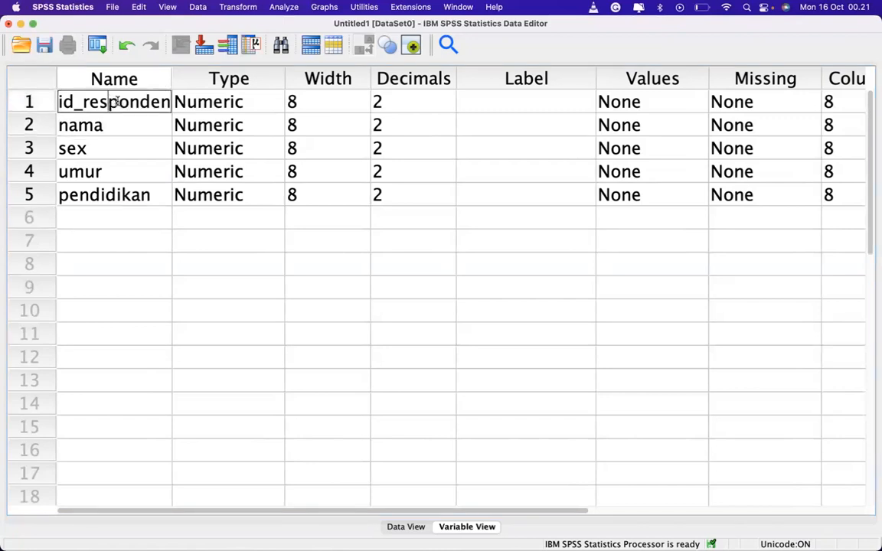
{"action": "left_click", "coordinate": [224, 109]}
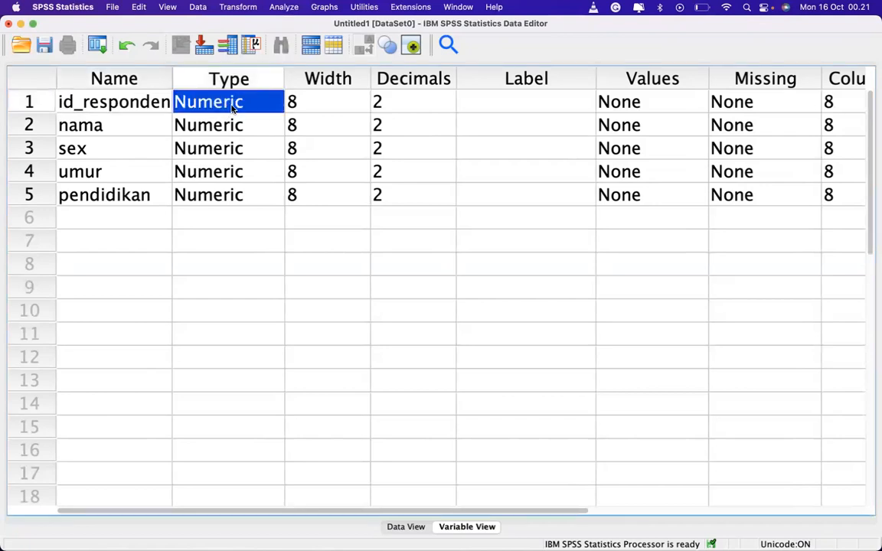
{"action": "left_click", "coordinate": [322, 98]}
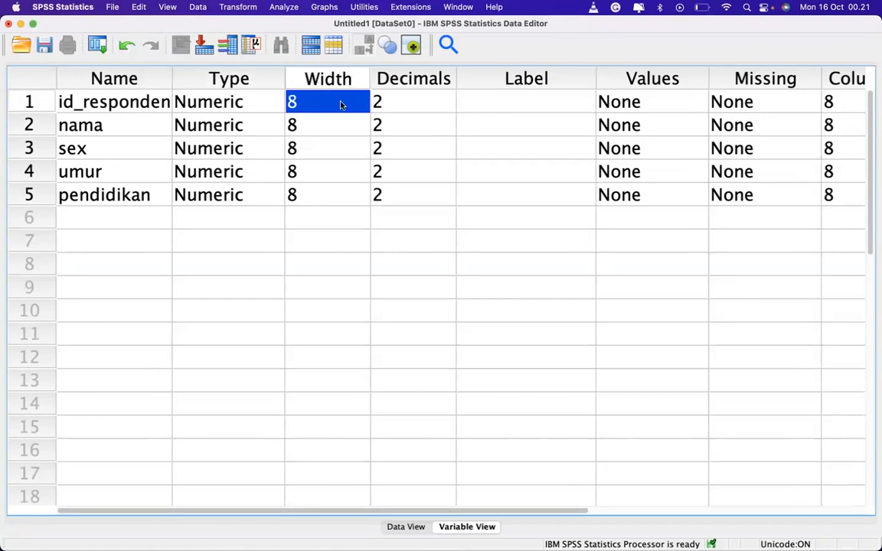
{"action": "left_click", "coordinate": [429, 98]}
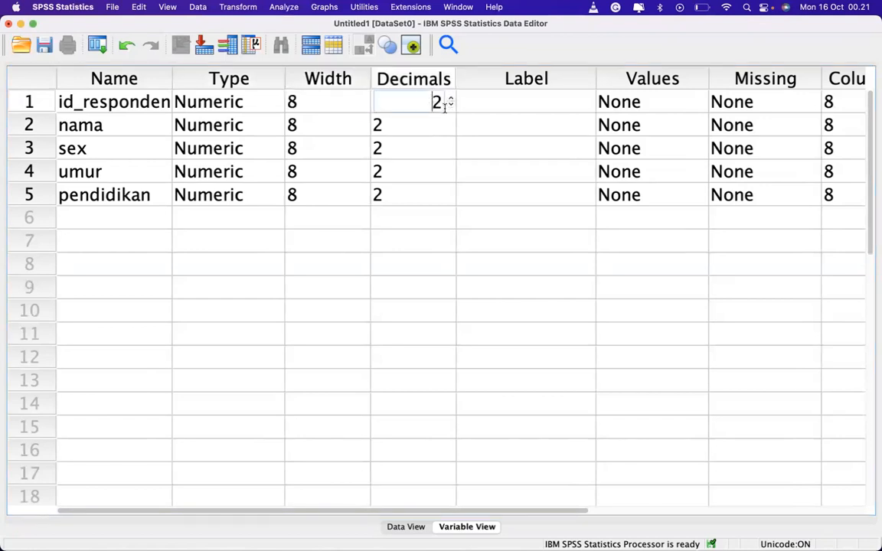
{"action": "left_click", "coordinate": [451, 107]}
{"action": "left_click", "coordinate": [451, 106]}
{"action": "left_click", "coordinate": [500, 103]}
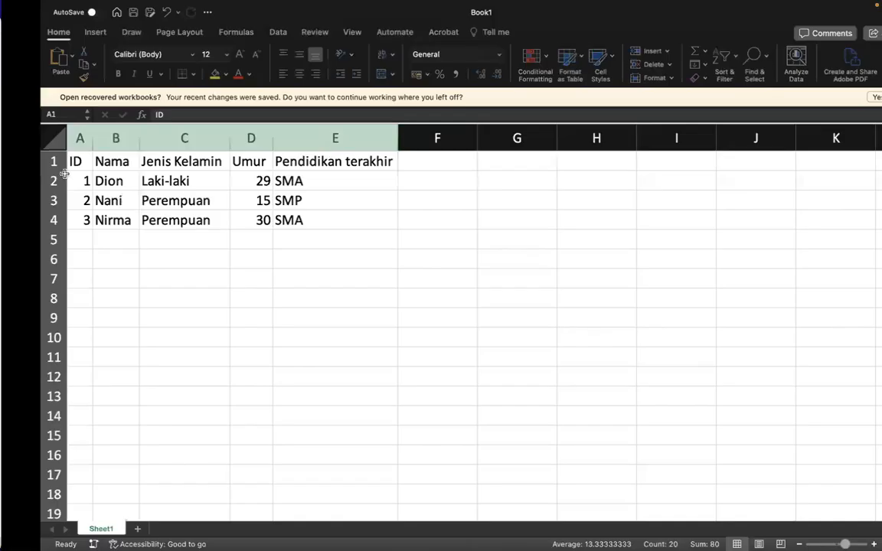
{"action": "left_click", "coordinate": [79, 181]}
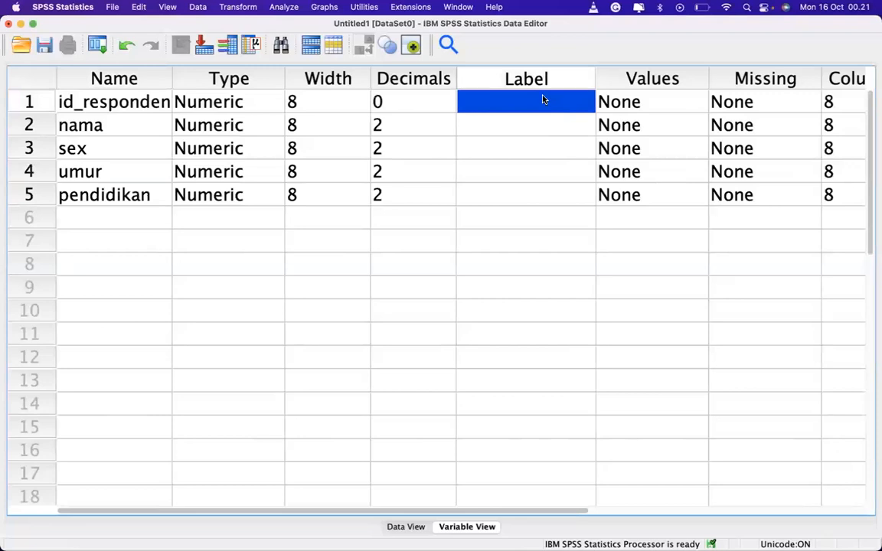
- In SPSS, give id_responden the label ID Responden
{"action": "double_click", "coordinate": [543, 100]}
{"action": "type", "text": "ID Responden"}
{"action": "key", "text": "Return"}
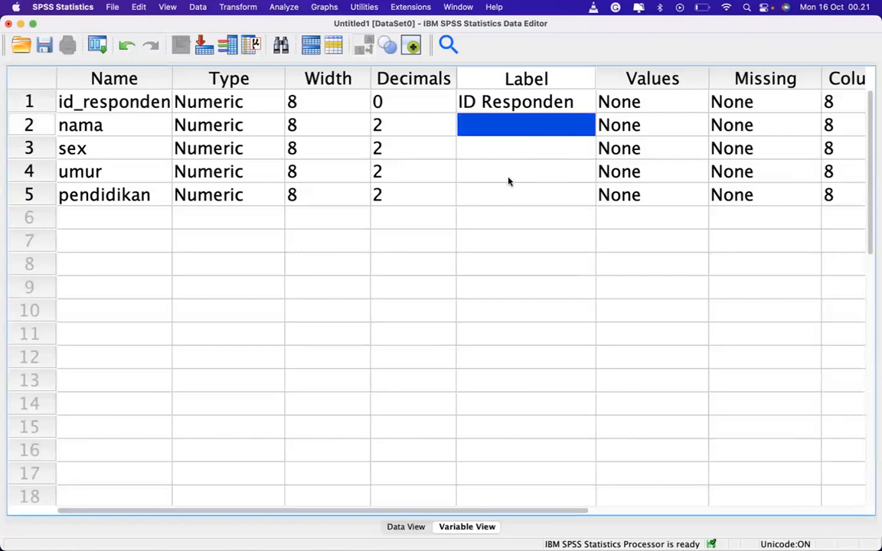
- Look at the role choices for id_responden and set its measurement level to Scale
{"action": "scroll", "coordinate": [508, 182], "scroll_direction": "right", "scroll_amount": 5}
{"action": "scroll", "coordinate": [506, 109], "scroll_direction": "right", "scroll_amount": 5}
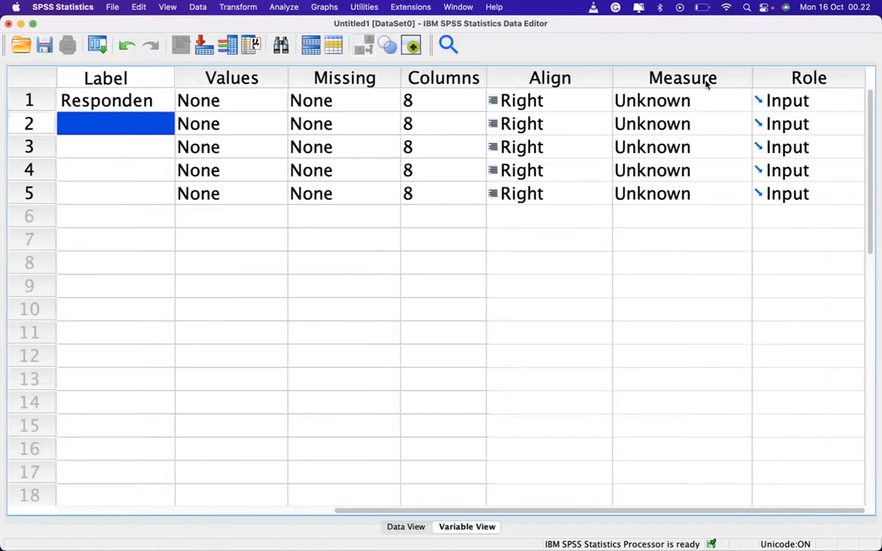
{"action": "left_click", "coordinate": [811, 101]}
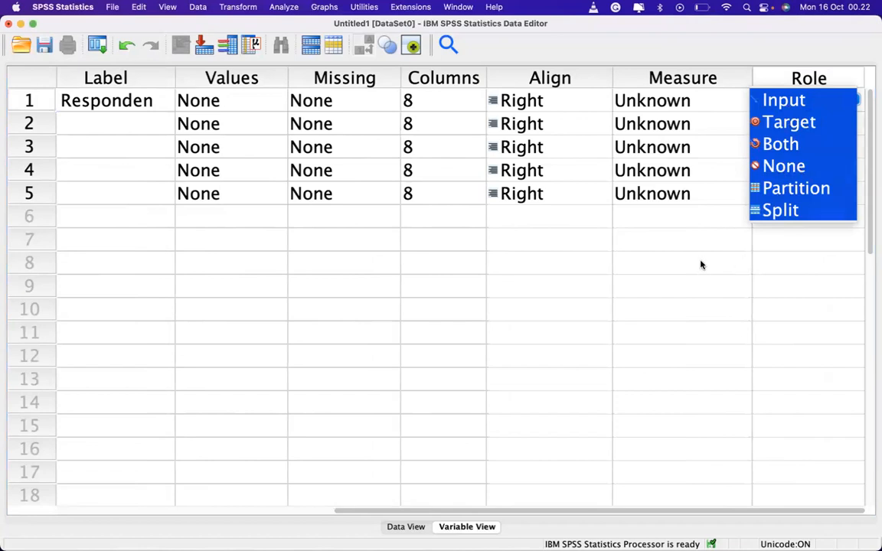
{"action": "left_click", "coordinate": [690, 100]}
{"action": "left_click", "coordinate": [689, 100]}
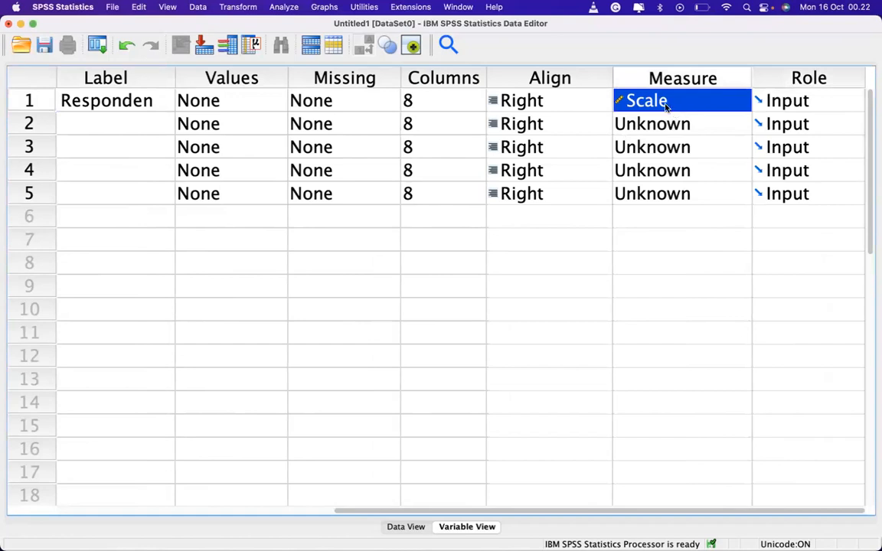
{"action": "left_click", "coordinate": [673, 103]}
- Set the measurement level of the umur variable to Scale
{"action": "left_click", "coordinate": [673, 170]}
{"action": "left_click", "coordinate": [684, 170]}
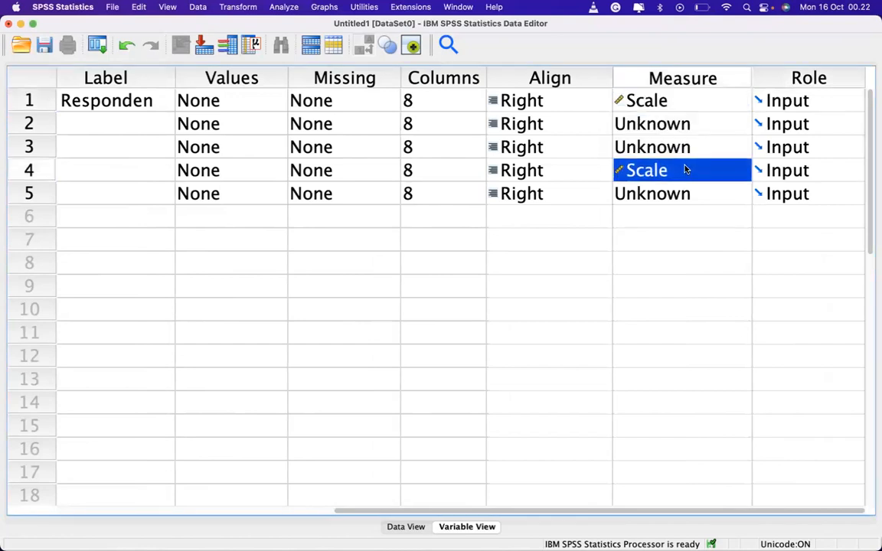
{"action": "left_click", "coordinate": [514, 287]}
{"action": "left_click", "coordinate": [448, 264]}
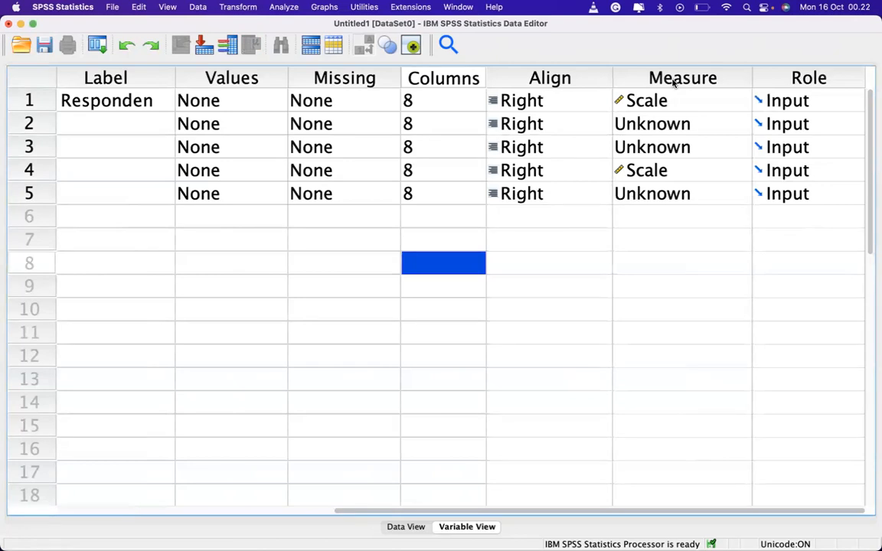
{"action": "scroll", "coordinate": [674, 84], "scroll_direction": "left", "scroll_amount": 10}
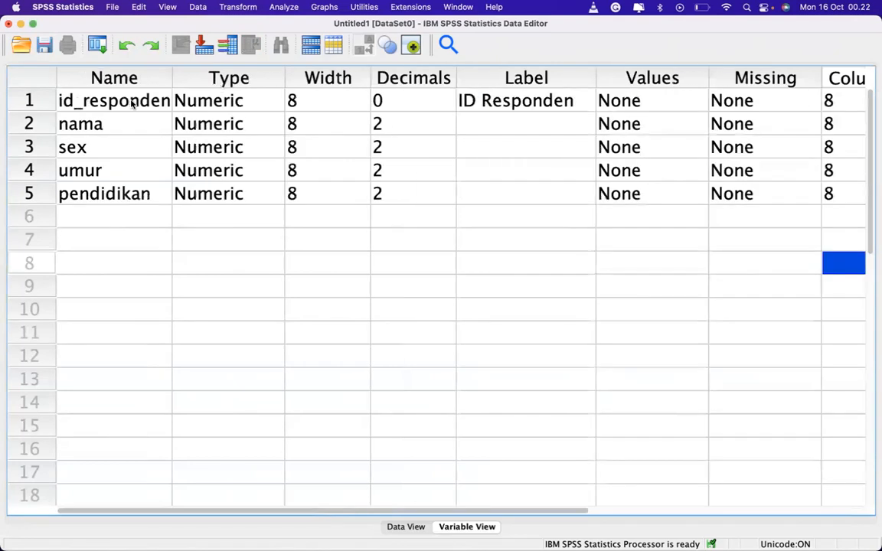
- Change the type of the nama variable to String with a length of 100 characters
{"action": "scroll", "coordinate": [132, 105], "scroll_direction": "right", "scroll_amount": 10}
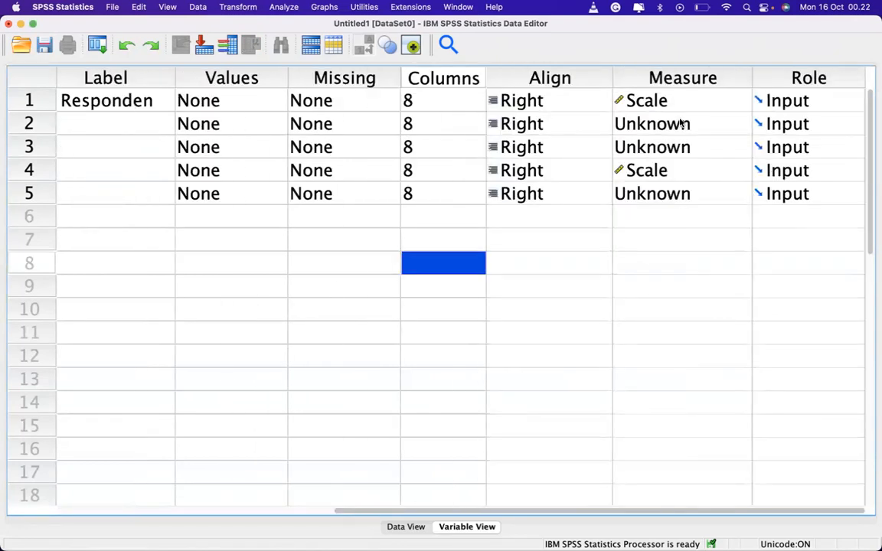
{"action": "left_click", "coordinate": [682, 127]}
{"action": "scroll", "coordinate": [457, 130], "scroll_direction": "left", "scroll_amount": 10}
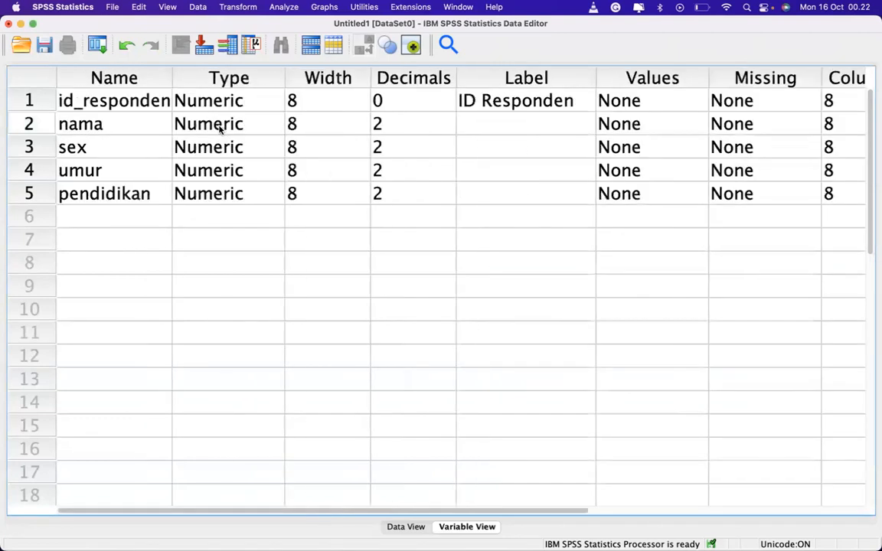
{"action": "left_click", "coordinate": [122, 128]}
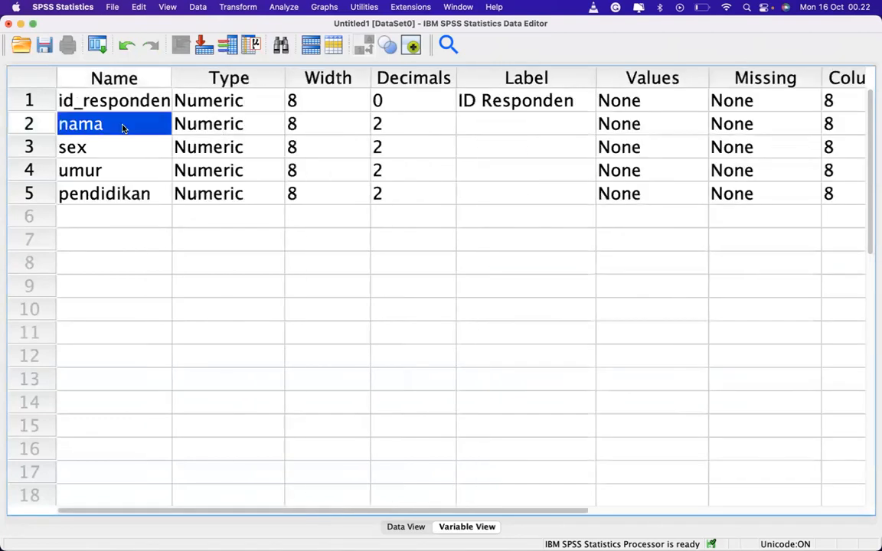
{"action": "left_click", "coordinate": [220, 130]}
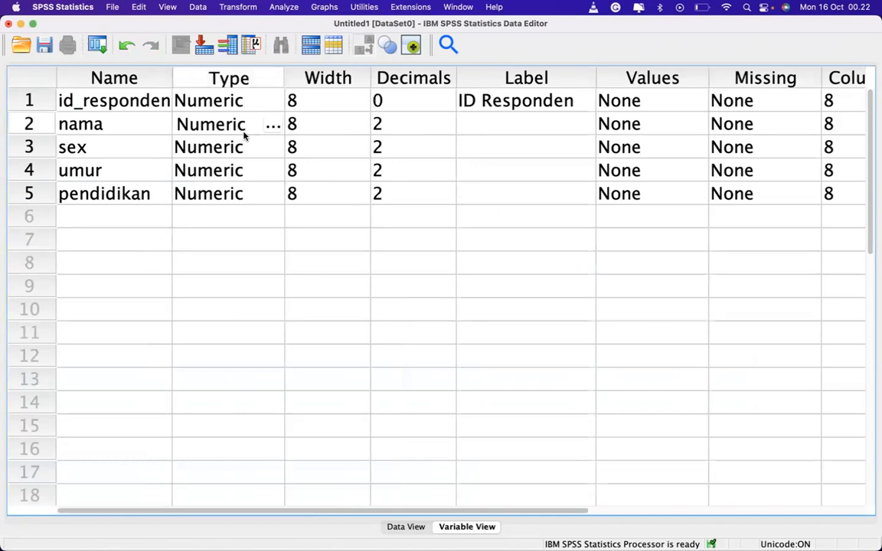
{"action": "left_click", "coordinate": [272, 128]}
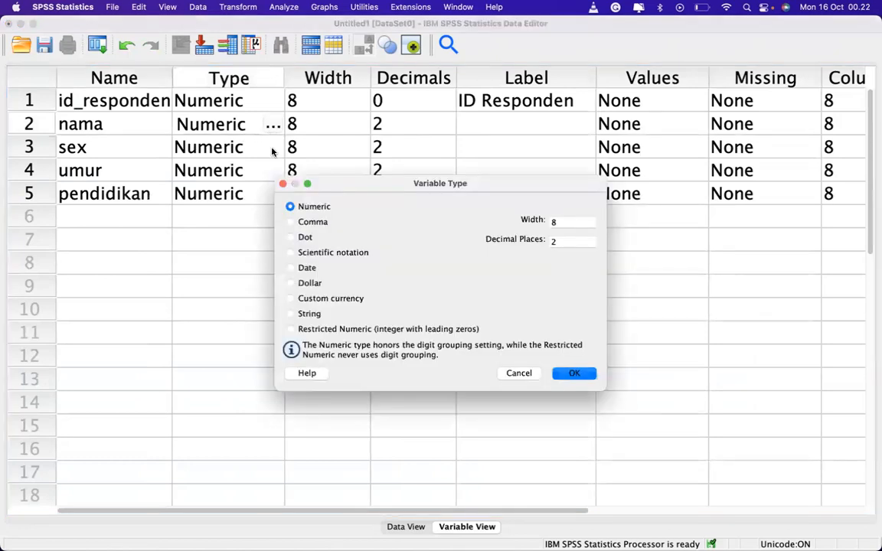
{"action": "left_click", "coordinate": [312, 314]}
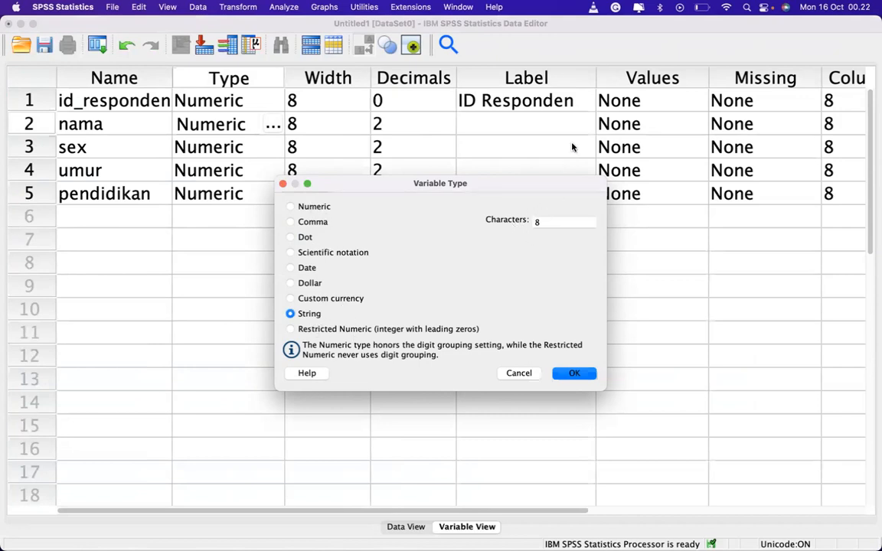
{"action": "left_click", "coordinate": [547, 222]}
{"action": "left_click_drag", "start_coordinate": [547, 222], "coordinate": [526, 222]}
{"action": "type", "text": "100"}
{"action": "left_click", "coordinate": [585, 376]}
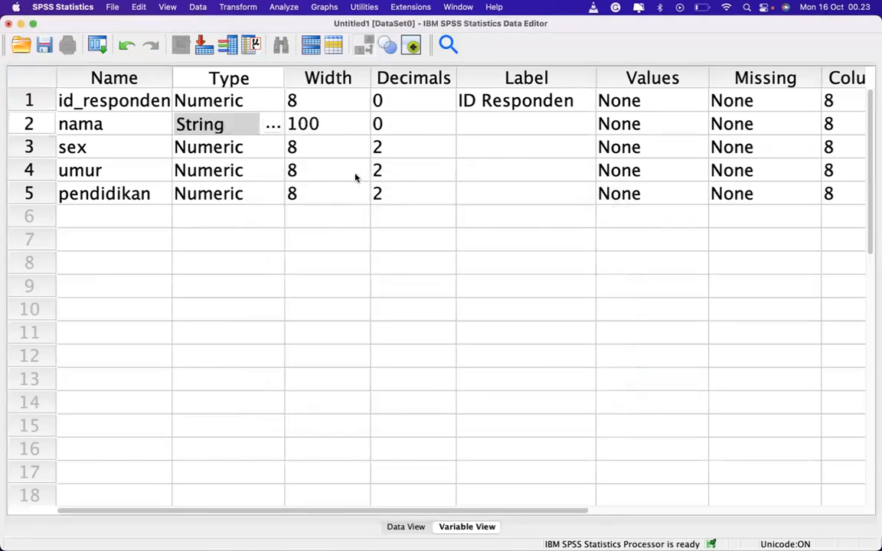
- Give the nama variable the label Nama Lengkap
{"action": "left_click", "coordinate": [319, 125]}
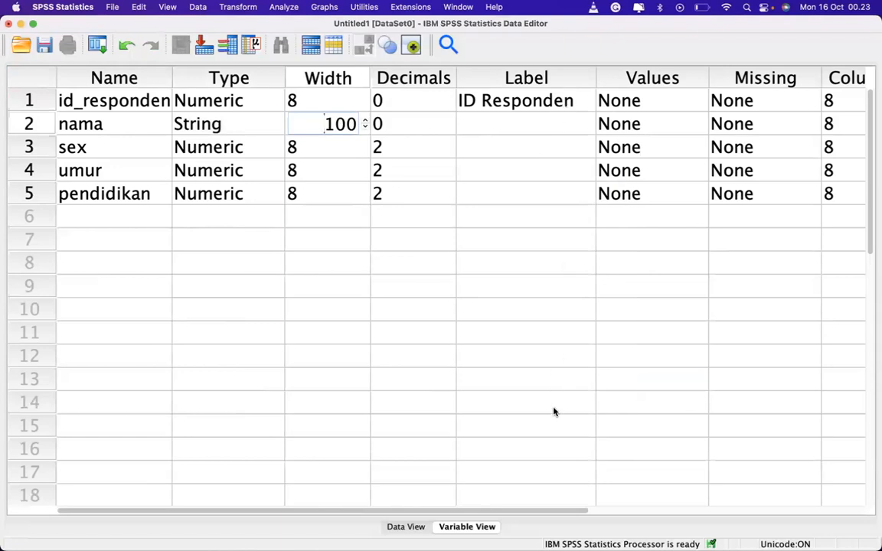
{"action": "left_click", "coordinate": [513, 131]}
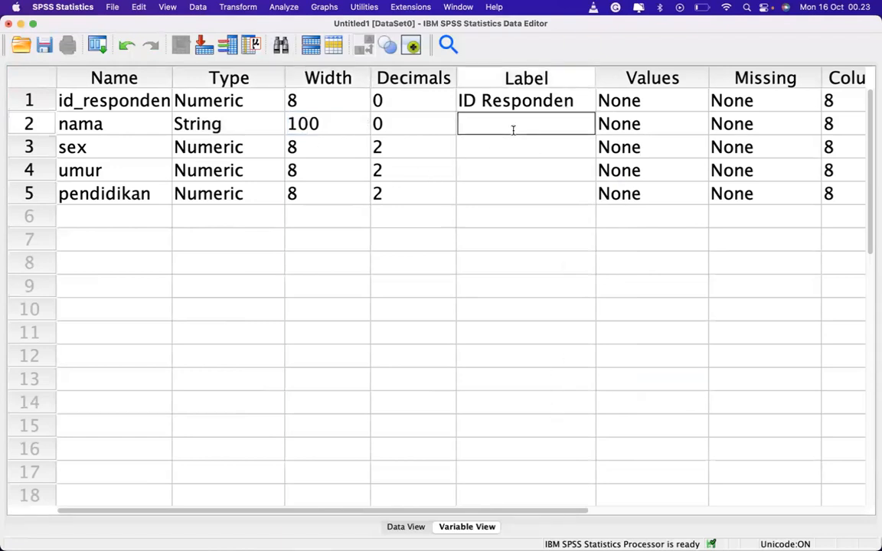
{"action": "type", "text": "Nama Lengkap"}
{"action": "key", "text": "Return"}
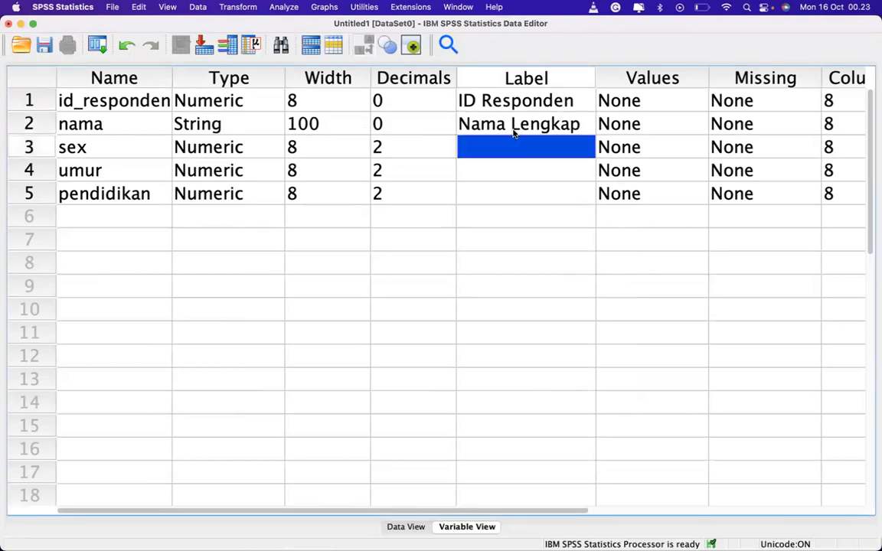
- Review the sex variable's type, width and decimals, and look over the attribute columns from Name through Role
{"action": "left_click", "coordinate": [252, 150]}
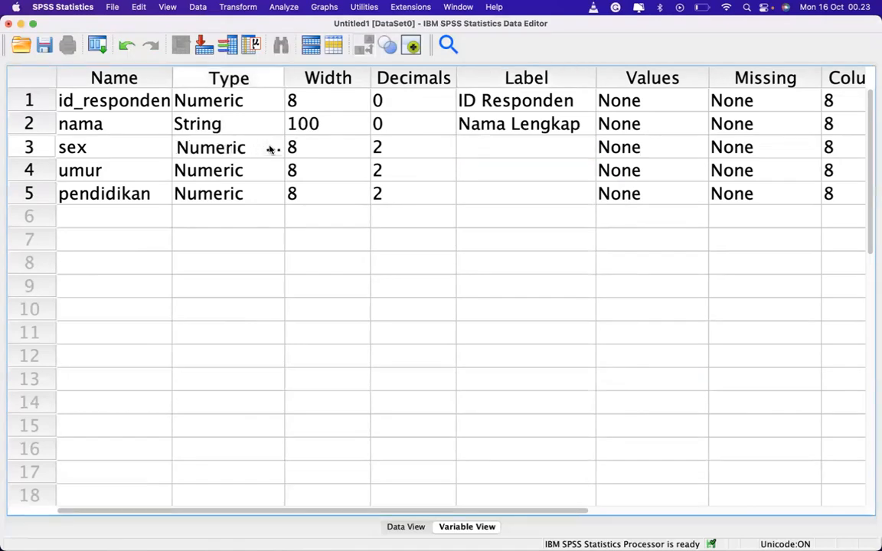
{"action": "left_click", "coordinate": [327, 150]}
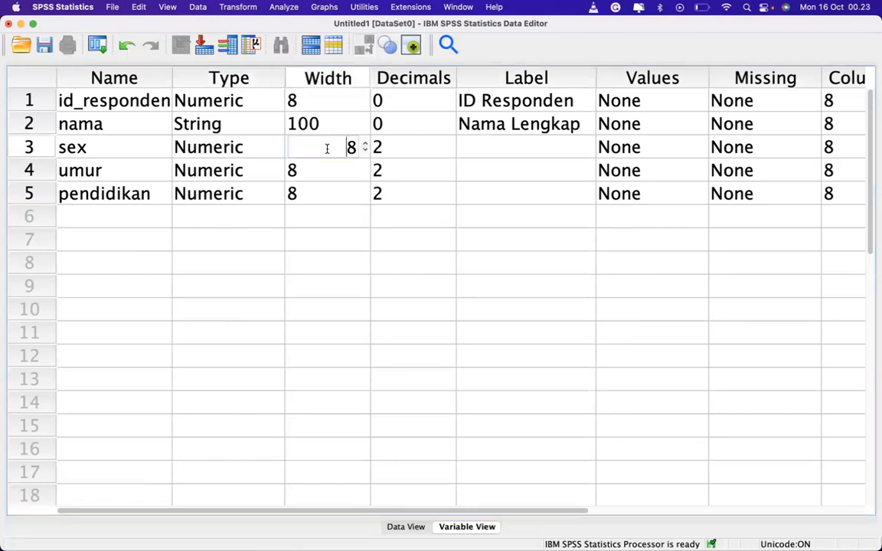
{"action": "left_click", "coordinate": [388, 148]}
{"action": "left_click", "coordinate": [487, 153]}
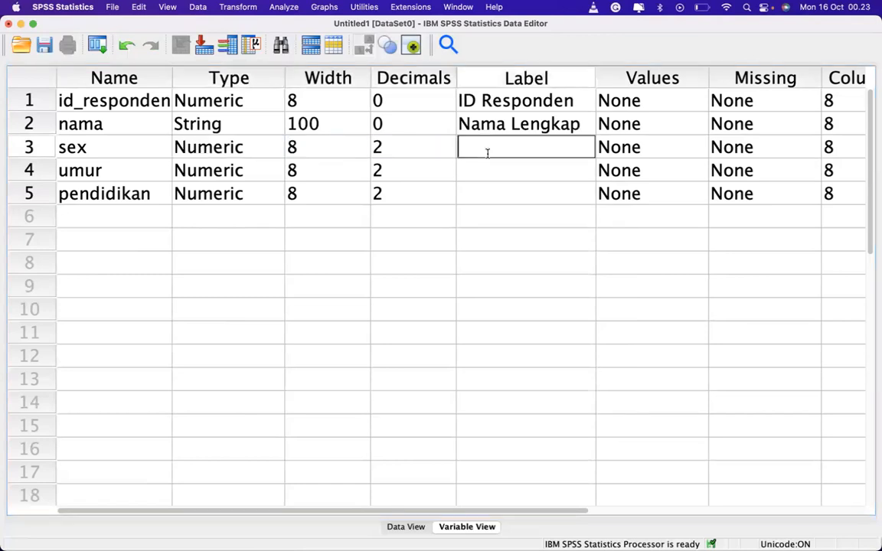
{"action": "left_click", "coordinate": [385, 74]}
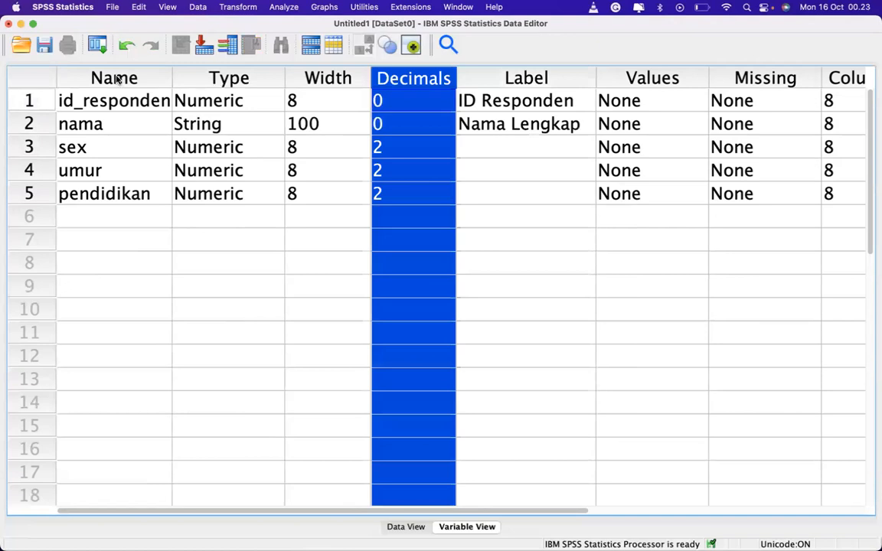
{"action": "scroll", "coordinate": [443, 127], "scroll_direction": "right", "scroll_amount": 10}
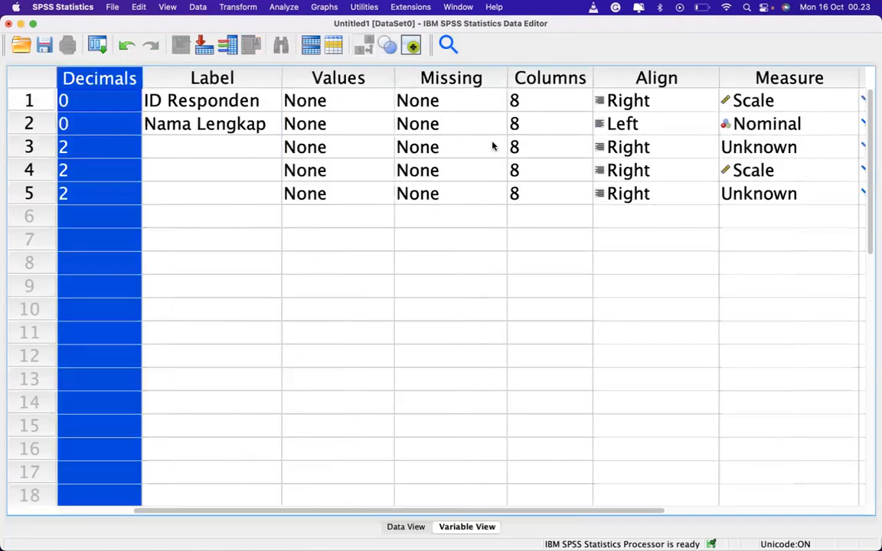
{"action": "scroll", "coordinate": [287, 142], "scroll_direction": "left", "scroll_amount": 10}
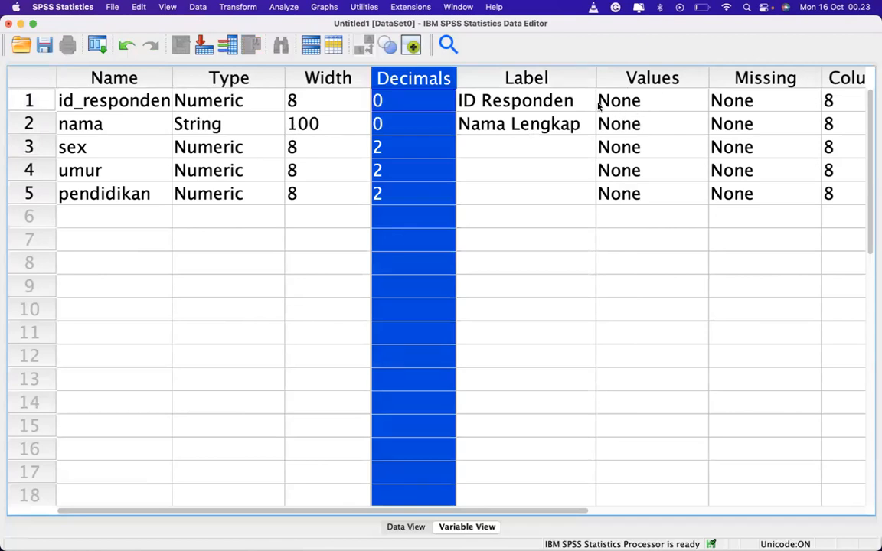
{"action": "scroll", "coordinate": [644, 116], "scroll_direction": "right", "scroll_amount": 10}
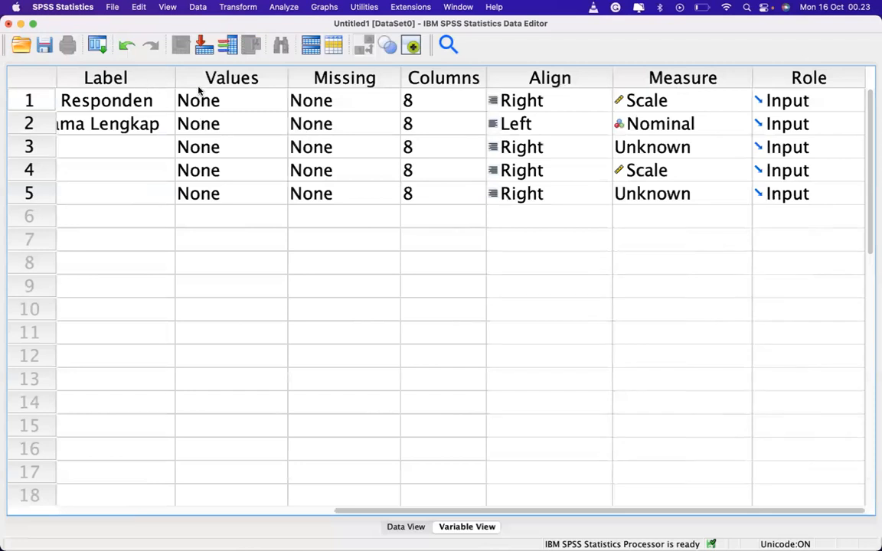
{"action": "scroll", "coordinate": [132, 80], "scroll_direction": "left", "scroll_amount": 10}
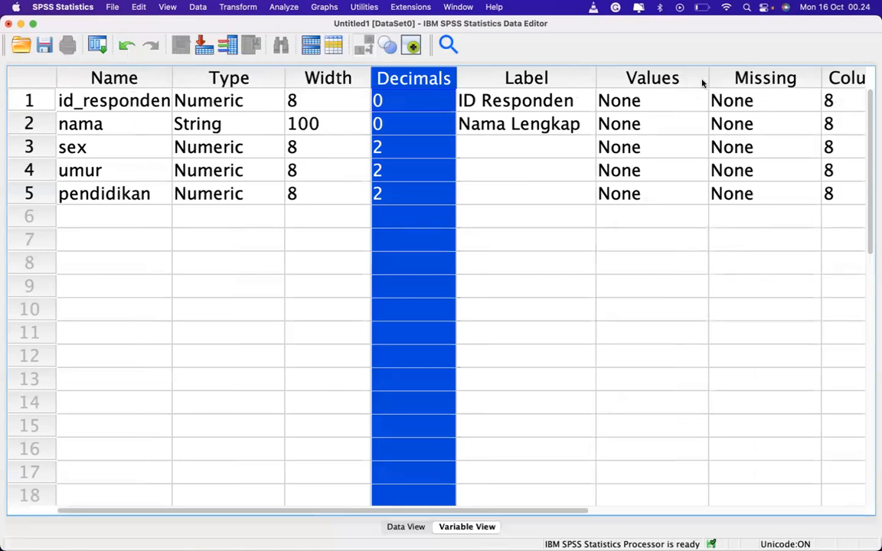
{"action": "scroll", "coordinate": [621, 75], "scroll_direction": "right", "scroll_amount": 10}
{"action": "scroll", "coordinate": [613, 168], "scroll_direction": "left", "scroll_amount": 10}
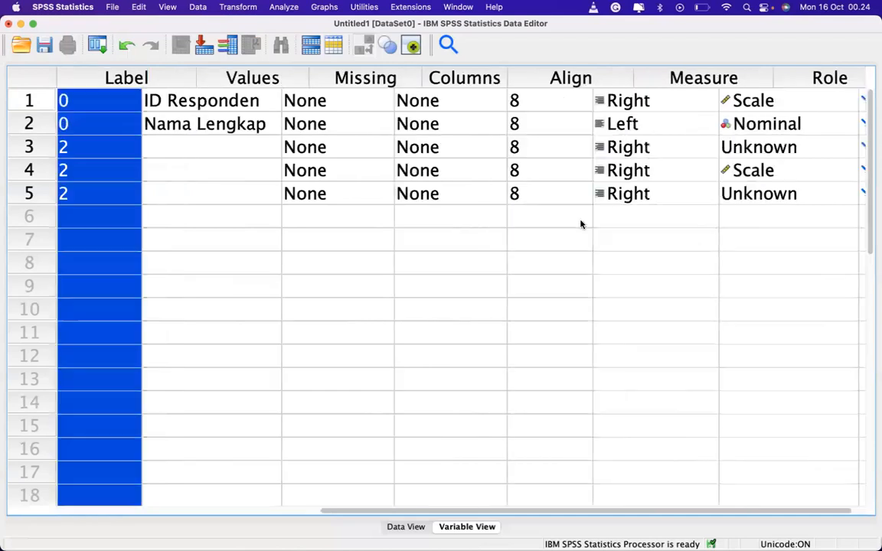
- Give the sex variable the label Jenis Kelamin
{"action": "left_click", "coordinate": [417, 158]}
{"action": "left_click", "coordinate": [499, 158]}
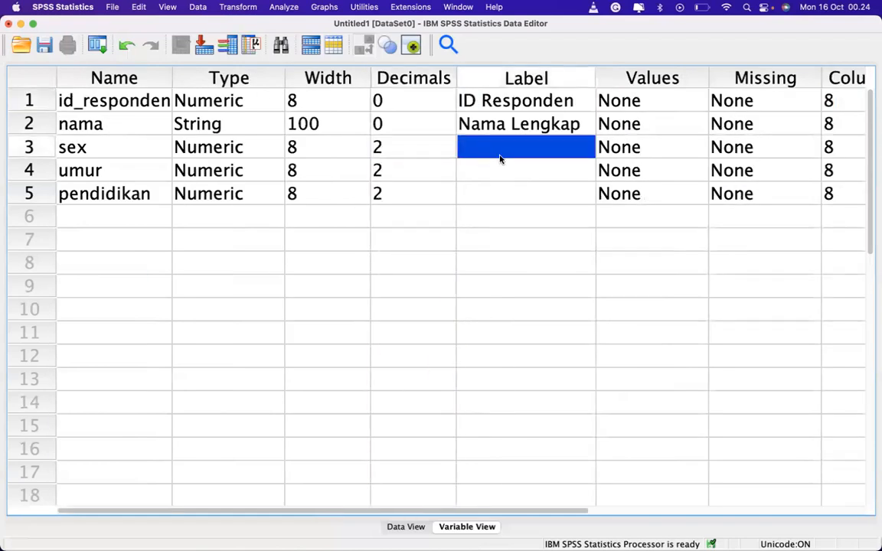
{"action": "type", "text": "Je"}
{"action": "key", "text": "Escape"}
{"action": "type", "text": "Jenis Kelamin"}
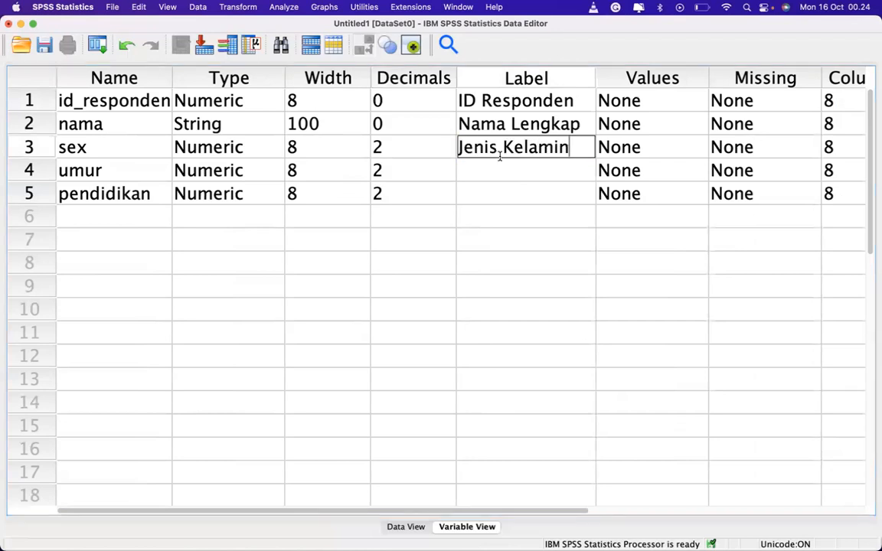
{"action": "key", "text": "Return"}
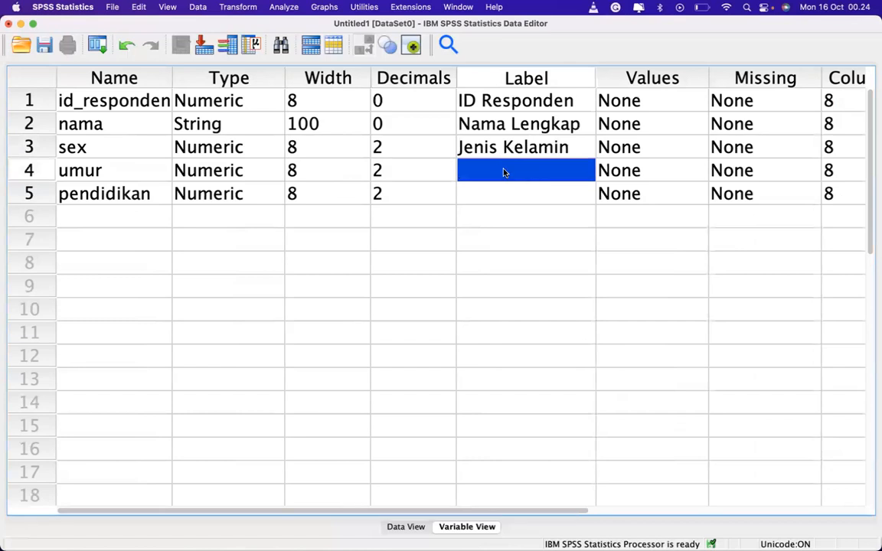
- Set the measurement level of the sex variable to Nominal
{"action": "scroll", "coordinate": [504, 172], "scroll_direction": "right", "scroll_amount": 5}
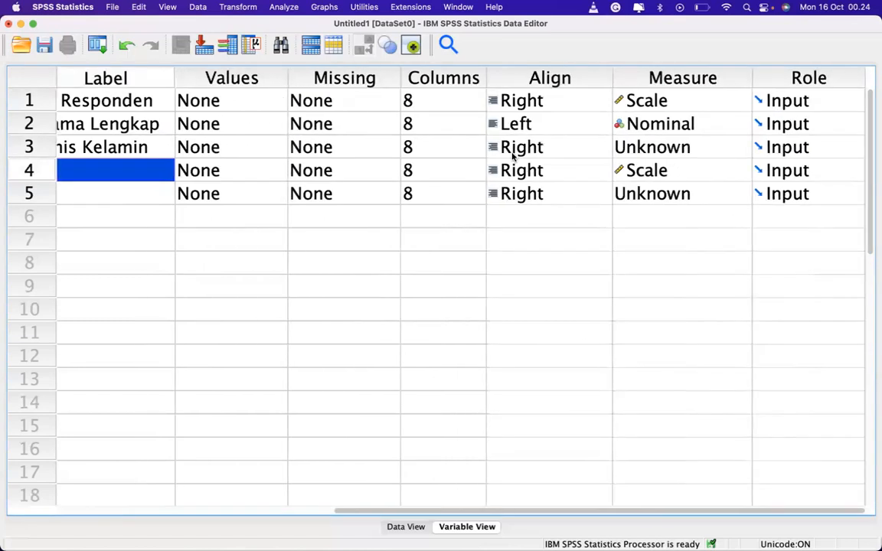
{"action": "left_click", "coordinate": [647, 146]}
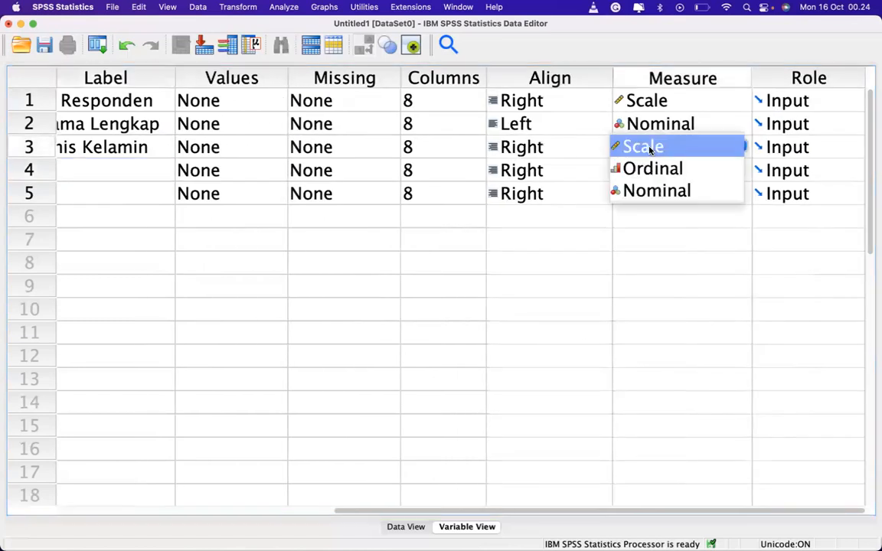
{"action": "left_click", "coordinate": [680, 191]}
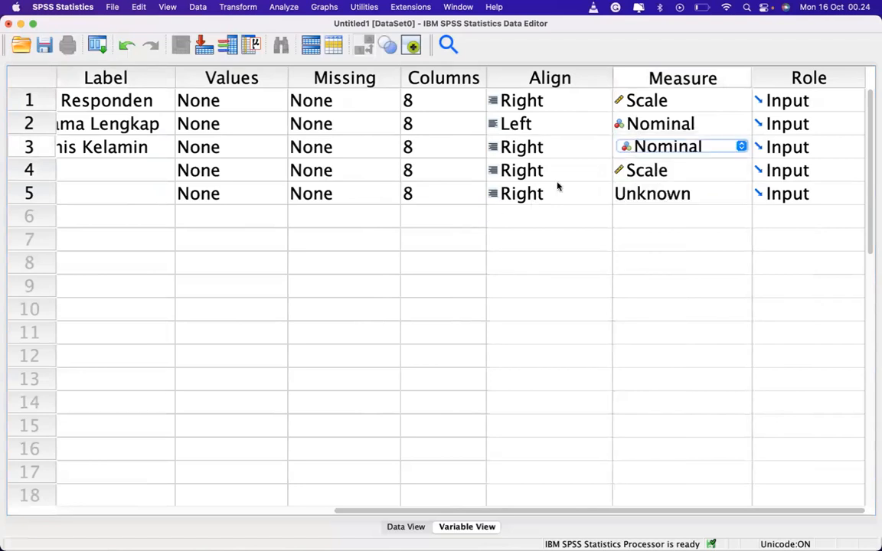
- Look at the measurement level choices for the nama variable and highlight its whole row for review
{"action": "left_click", "coordinate": [651, 124]}
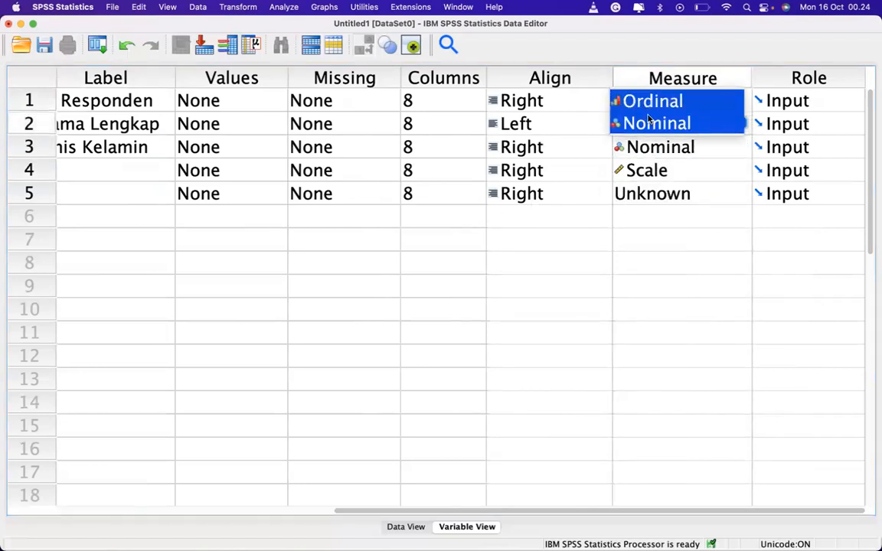
{"action": "left_click", "coordinate": [153, 122]}
{"action": "left_click", "coordinate": [639, 127]}
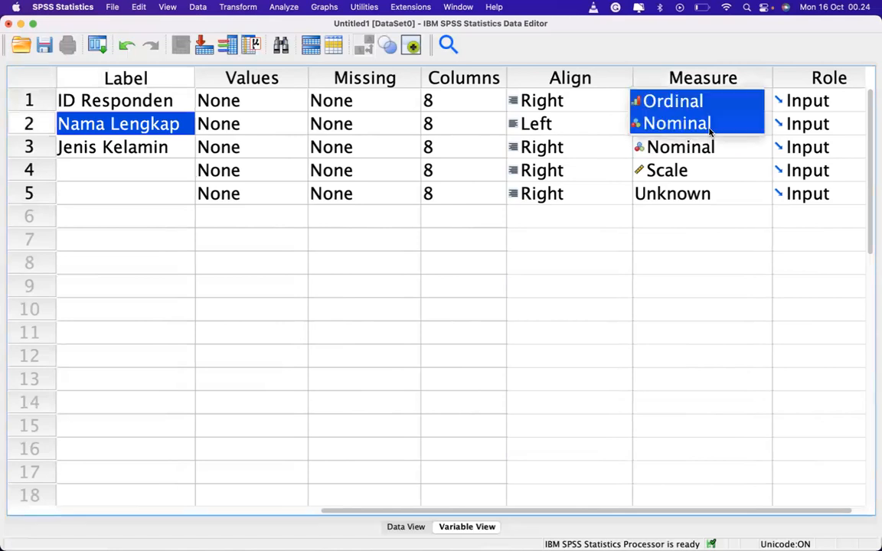
{"action": "left_click", "coordinate": [704, 126]}
{"action": "left_click", "coordinate": [459, 286]}
{"action": "scroll", "coordinate": [335, 234], "scroll_direction": "left", "scroll_amount": 5}
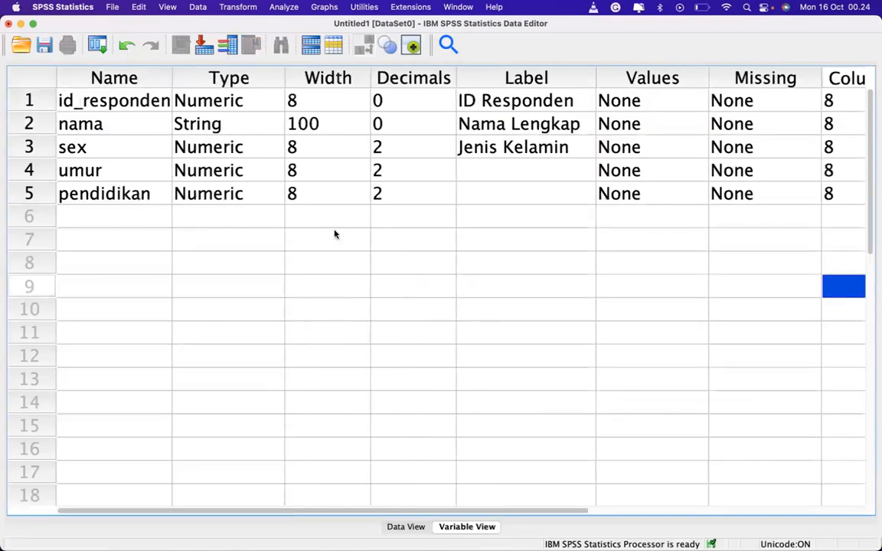
{"action": "left_click", "coordinate": [29, 124]}
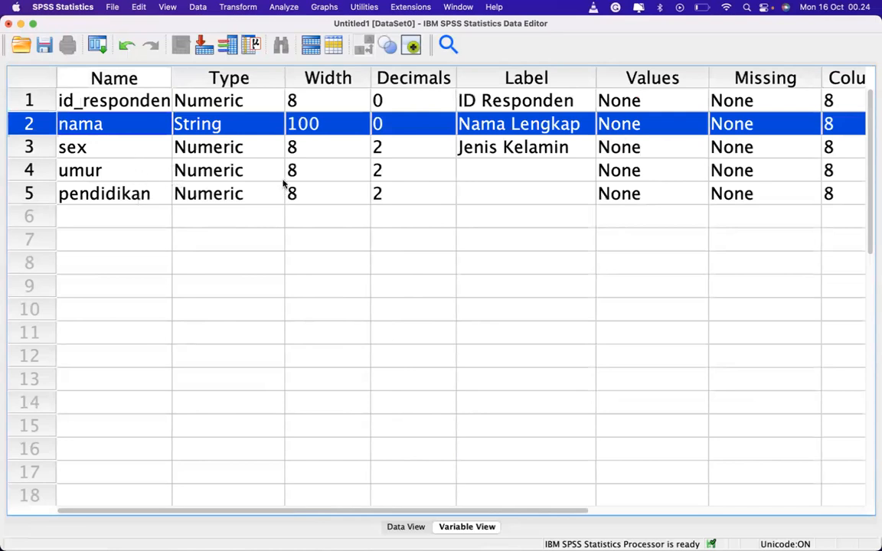
- Set the decimals of the umur variable to 0 and give it the label Umur responden
{"action": "left_click", "coordinate": [433, 180]}
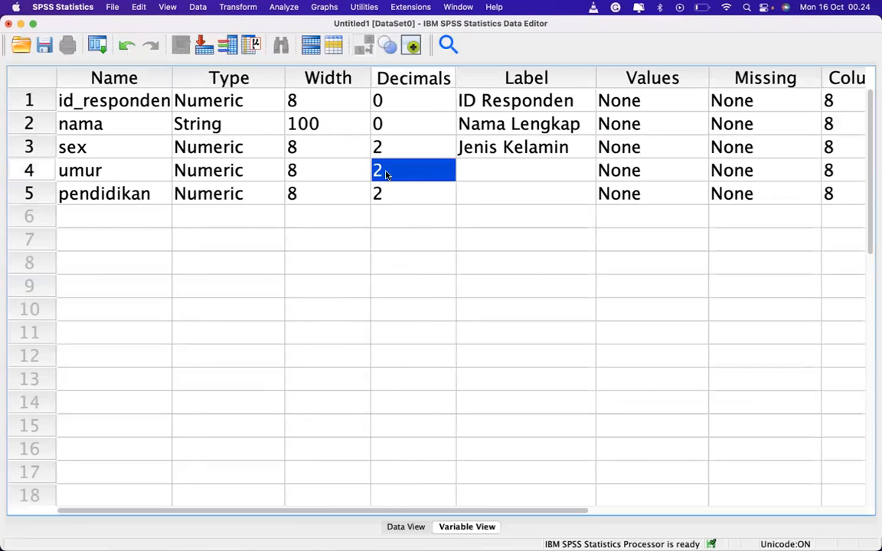
{"action": "left_click", "coordinate": [392, 172]}
{"action": "left_click", "coordinate": [451, 174]}
{"action": "left_click", "coordinate": [451, 173]}
{"action": "left_click", "coordinate": [492, 176]}
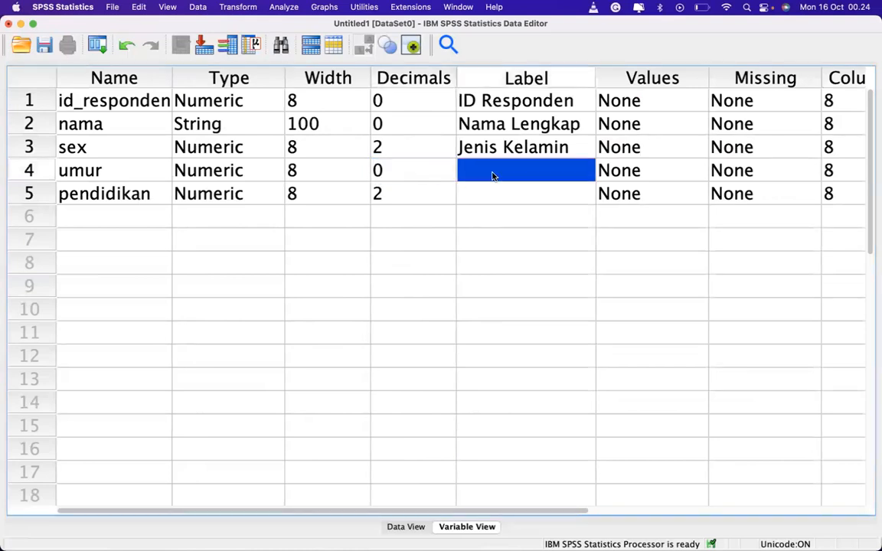
{"action": "type", "text": "Umur"}
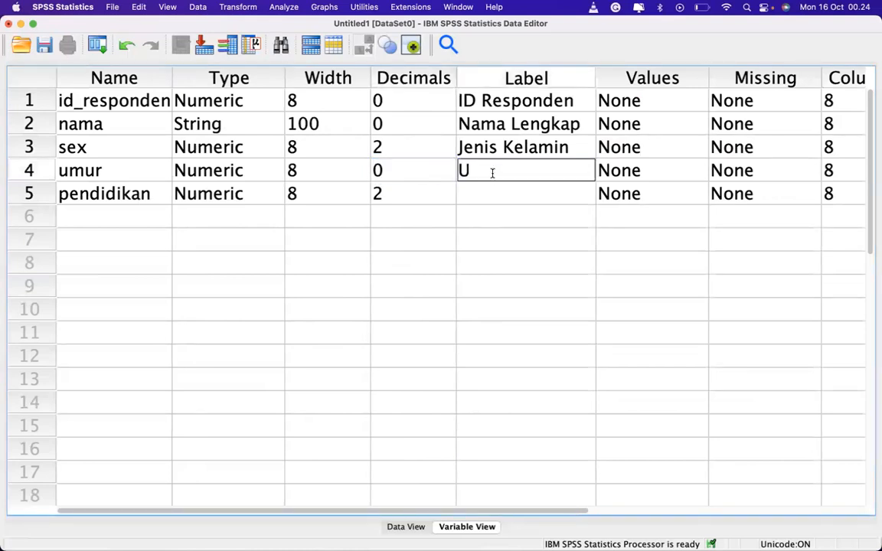
{"action": "type", "text": "esponden"}
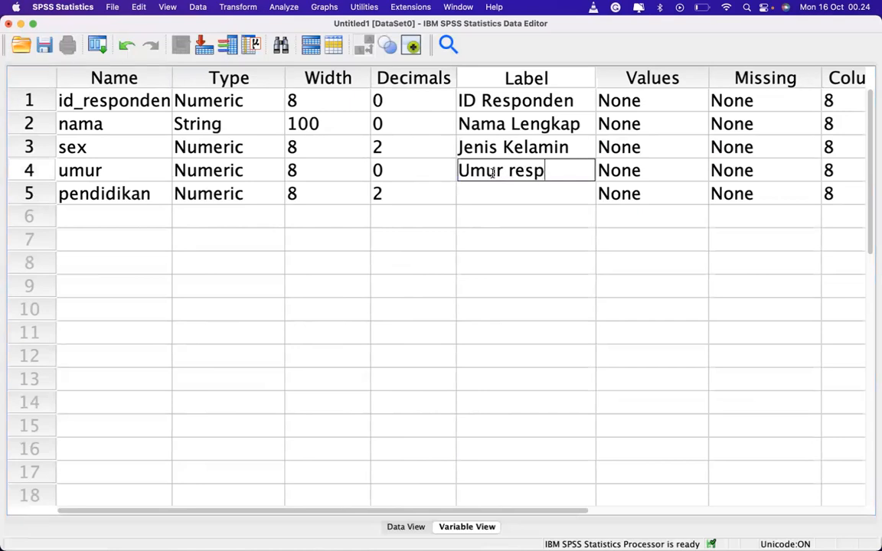
{"action": "key", "text": "Return"}
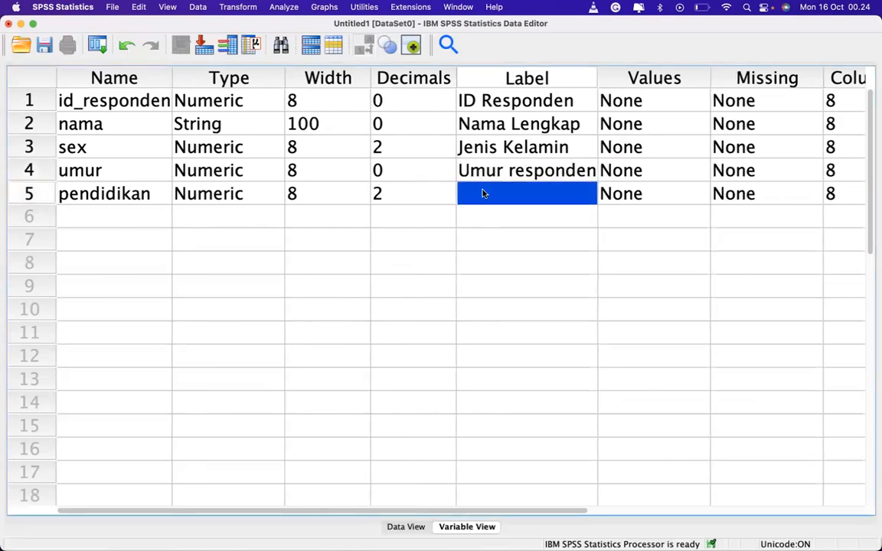
- Give the pendidikan variable the label Pendidikan terakhir yang ditamatka responden
{"action": "type", "text": "Pend"}
{"action": "key", "text": "Escape"}
{"action": "type", "text": "d"}
{"action": "key", "text": "Escape"}
{"action": "type", "text": "pendidikan"}
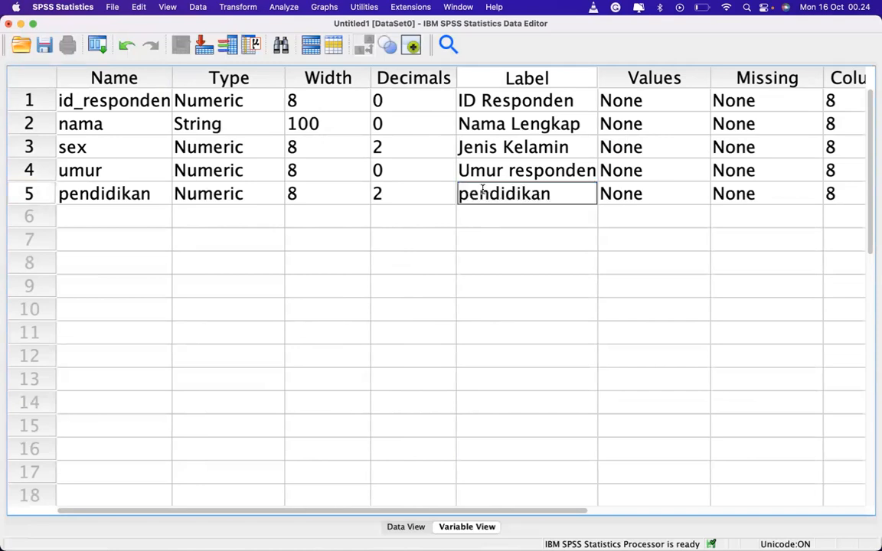
{"action": "left_click", "coordinate": [467, 193]}
{"action": "key", "text": "BackSpace"}
{"action": "type", "text": "P"}
{"action": "left_click", "coordinate": [568, 197]}
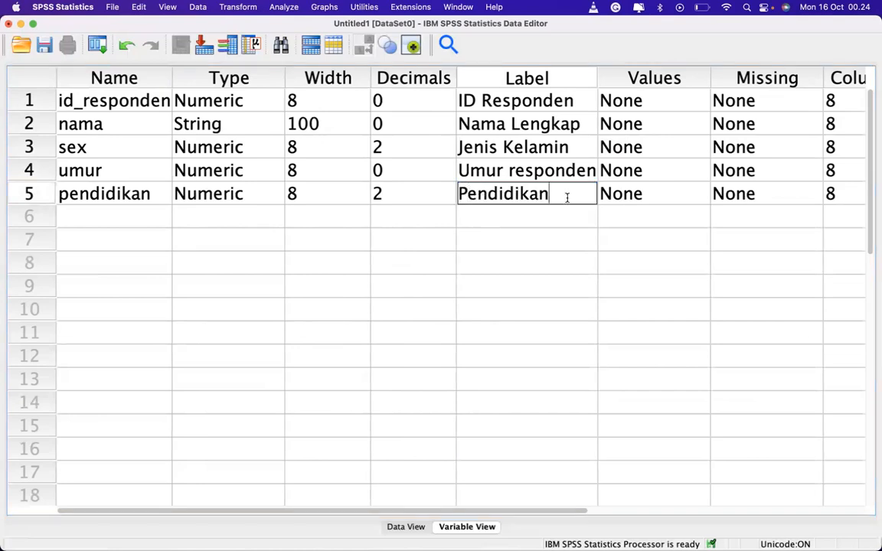
{"action": "type", "text": "terakhir ya"}
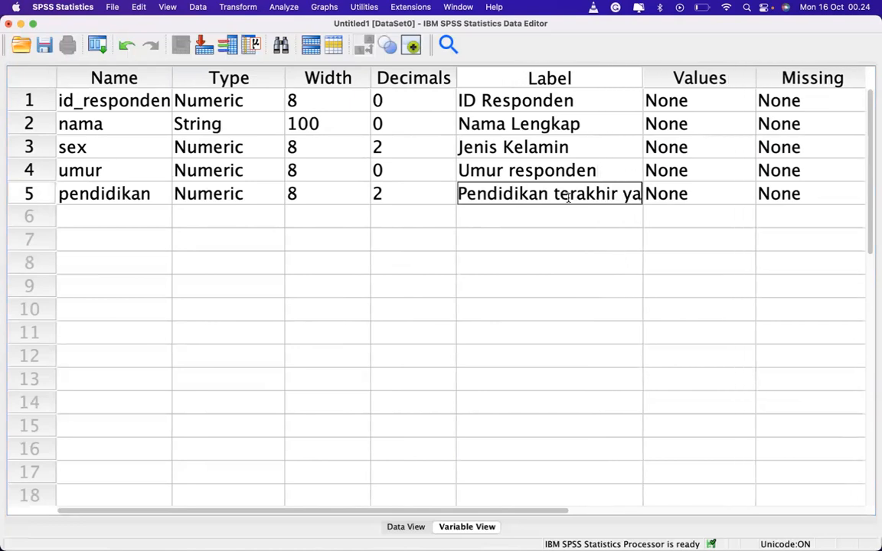
{"action": "type", "text": "ng ditamatka"}
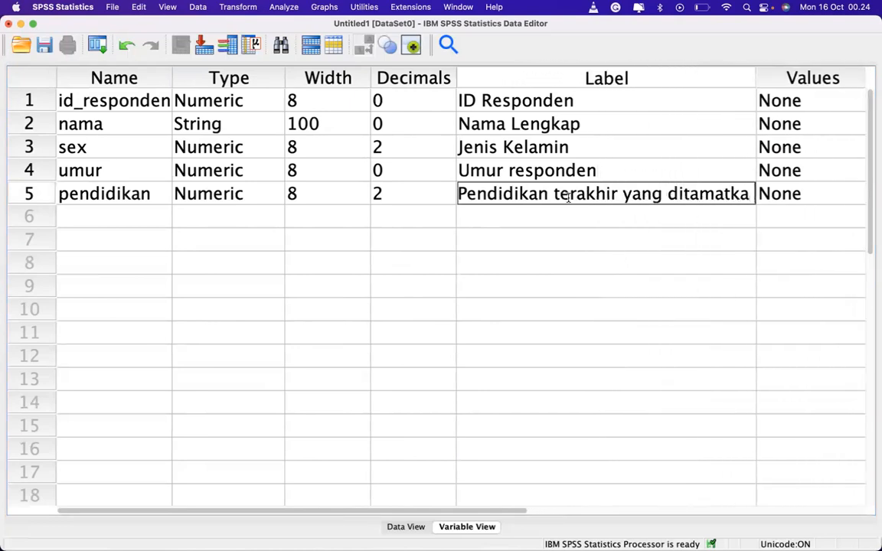
{"action": "type", "text": " responden"}
{"action": "key", "text": "Return"}
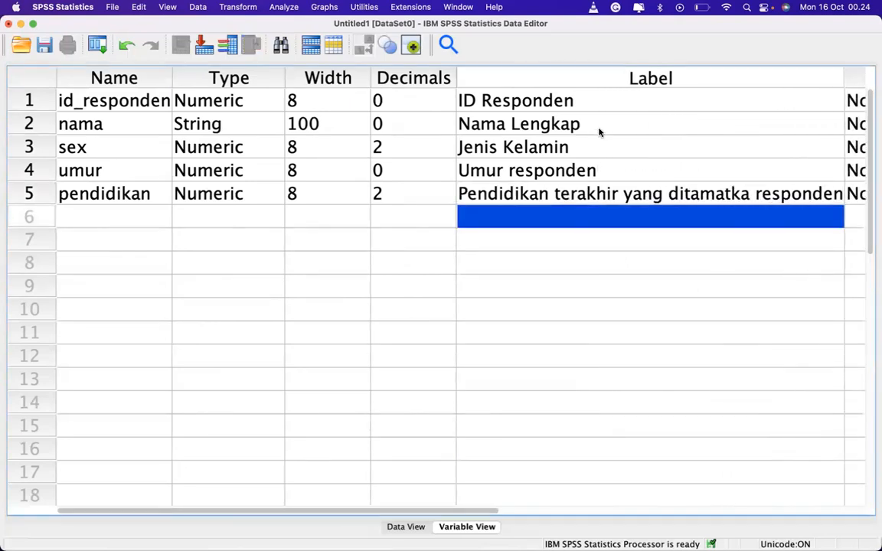
{"action": "double_click", "coordinate": [565, 196]}
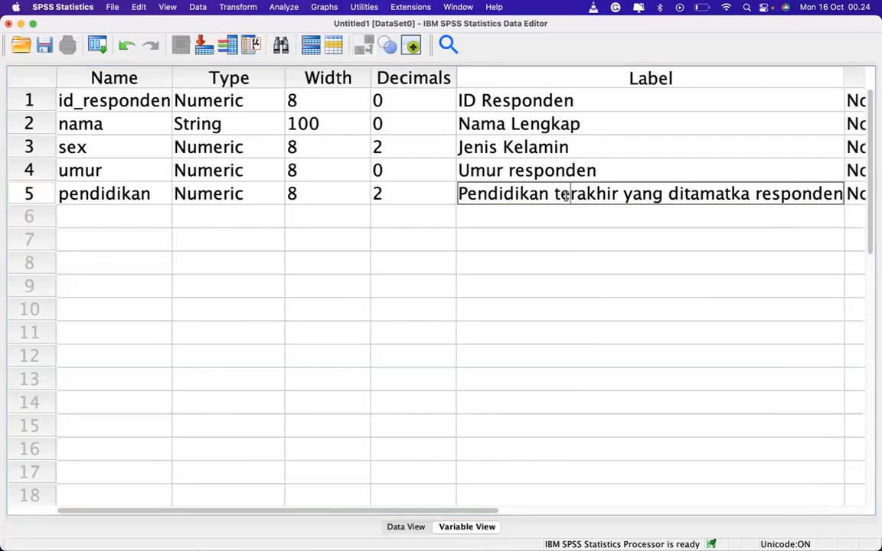
{"action": "left_click", "coordinate": [616, 217]}
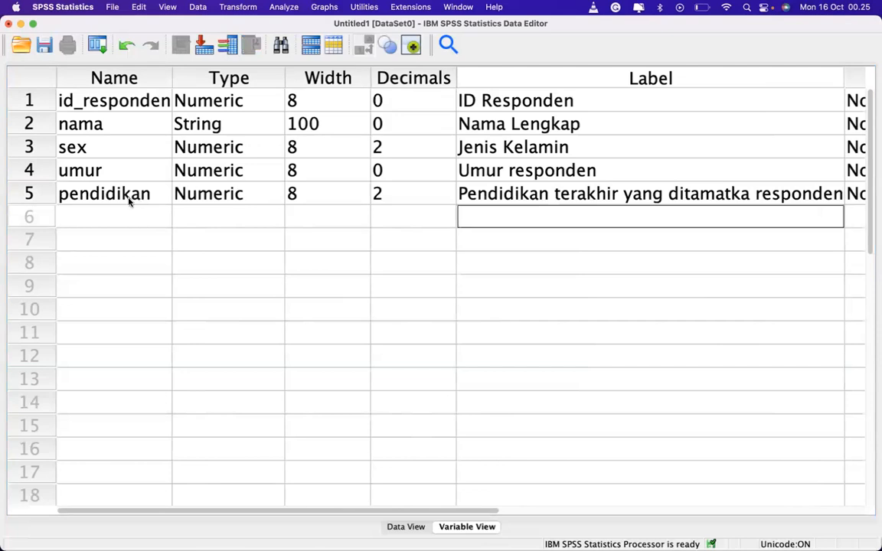
- Highlight the whole pendidikan row and review its settings across all the columns
{"action": "left_click", "coordinate": [14, 196]}
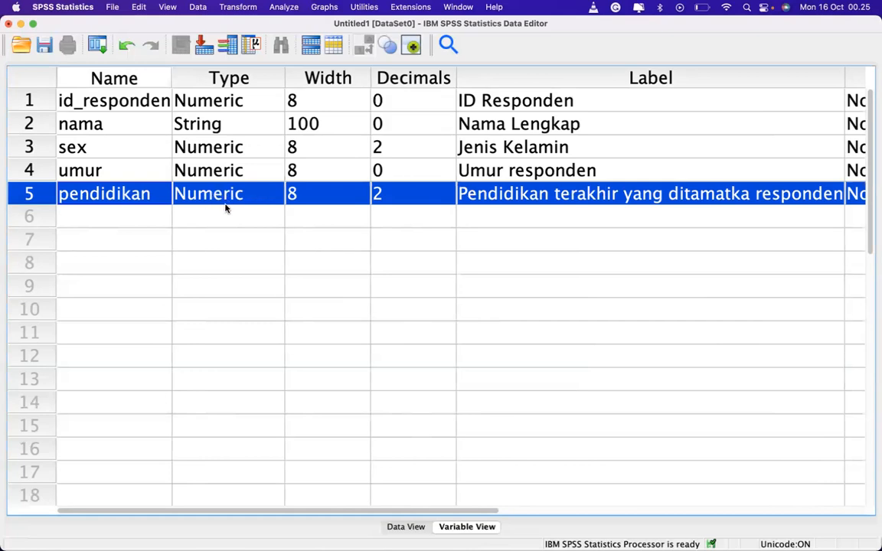
{"action": "scroll", "coordinate": [225, 205], "scroll_direction": "right", "scroll_amount": 5}
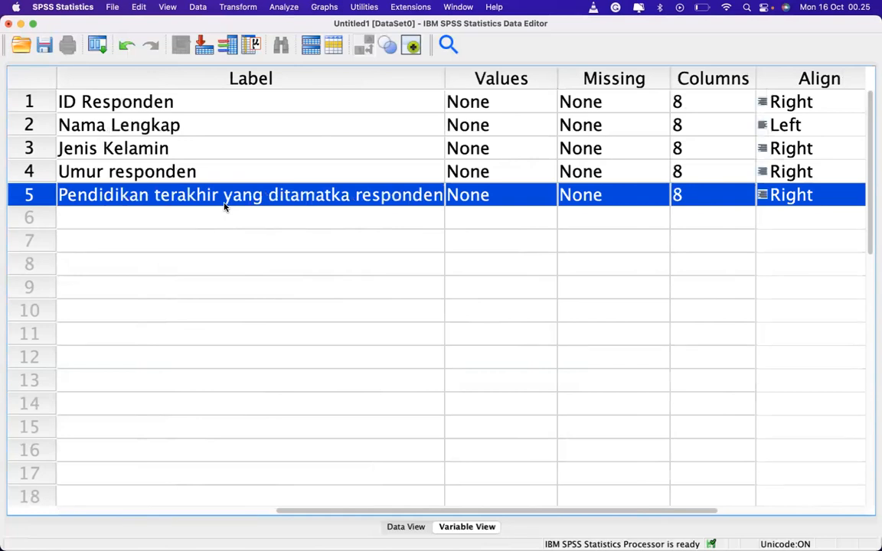
{"action": "scroll", "coordinate": [307, 221], "scroll_direction": "right", "scroll_amount": 3}
{"action": "scroll", "coordinate": [307, 221], "scroll_direction": "left", "scroll_amount": 10}
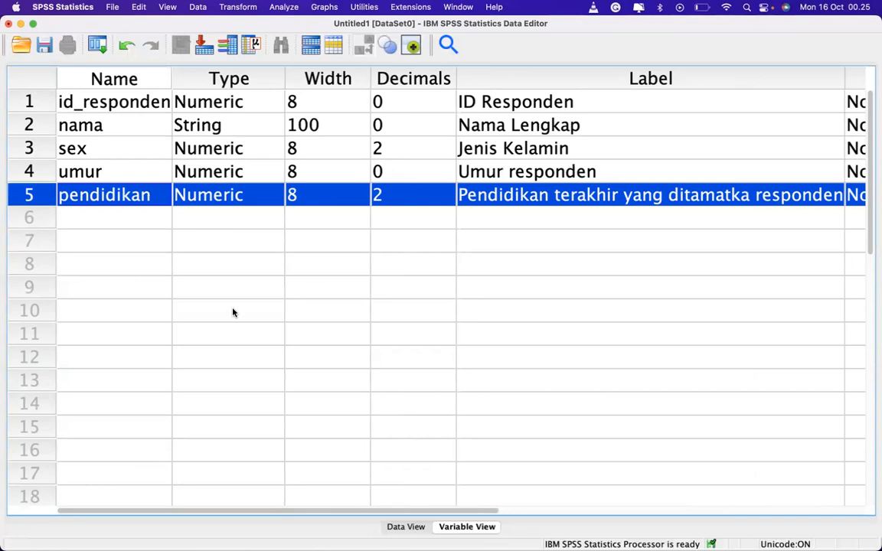
- Enter the IDs 1, 2 and 3 in the first three rows of id_responden in Data View
{"action": "left_click", "coordinate": [406, 528]}
{"action": "left_click", "coordinate": [124, 142]}
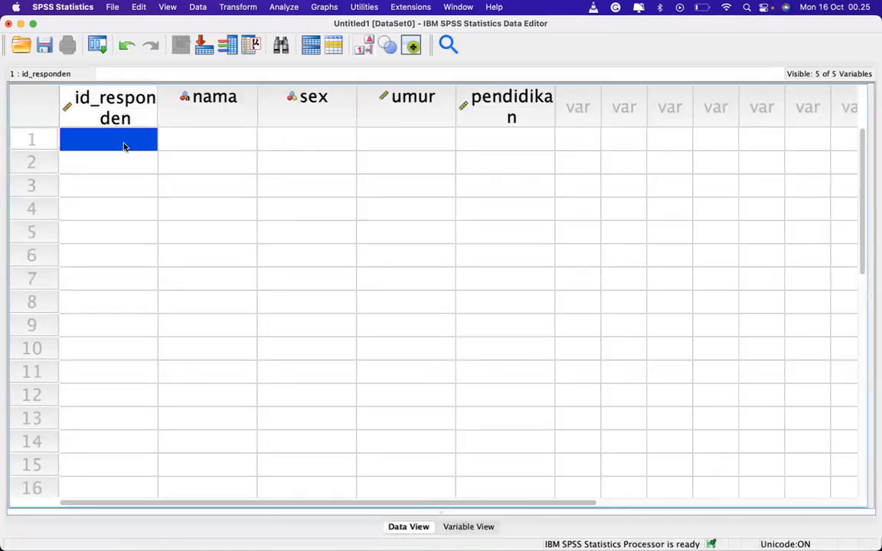
{"action": "type", "text": "1"}
{"action": "key", "text": "Return"}
{"action": "type", "text": "2"}
{"action": "key", "text": "Return"}
{"action": "type", "text": "3"}
{"action": "key", "text": "Return"}
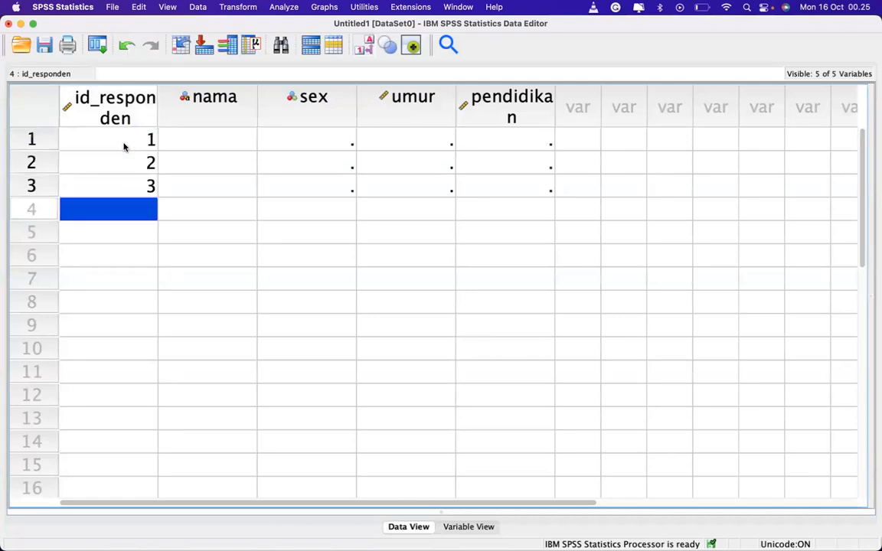
- Copy the three respondent names from the Nama column in Excel into the nama variable in SPSS, starting at row 1
{"action": "key", "text": "Up"}
{"action": "key", "text": "Right"}
{"action": "key", "text": "Up"}
{"action": "key", "text": "Up"}
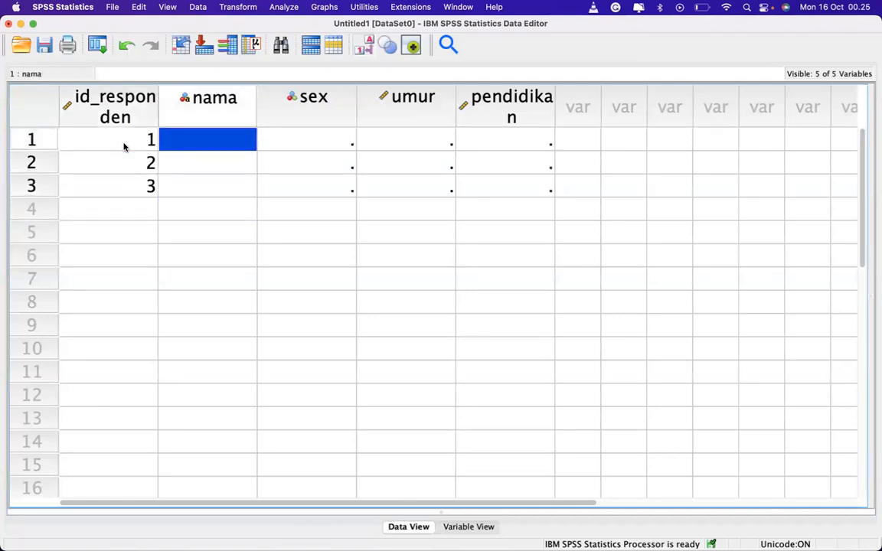
{"action": "key", "text": "ctrl+Right"}
{"action": "left_click", "coordinate": [91, 183]}
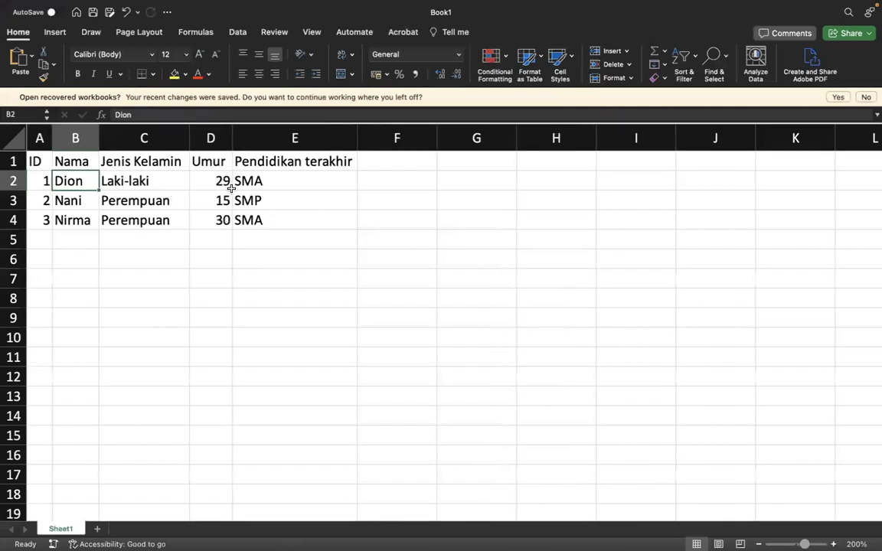
{"action": "key", "text": "shift+Down"}
{"action": "key", "text": "shift+Down"}
{"action": "key", "text": "super+c"}
{"action": "key", "text": "ctrl+Left"}
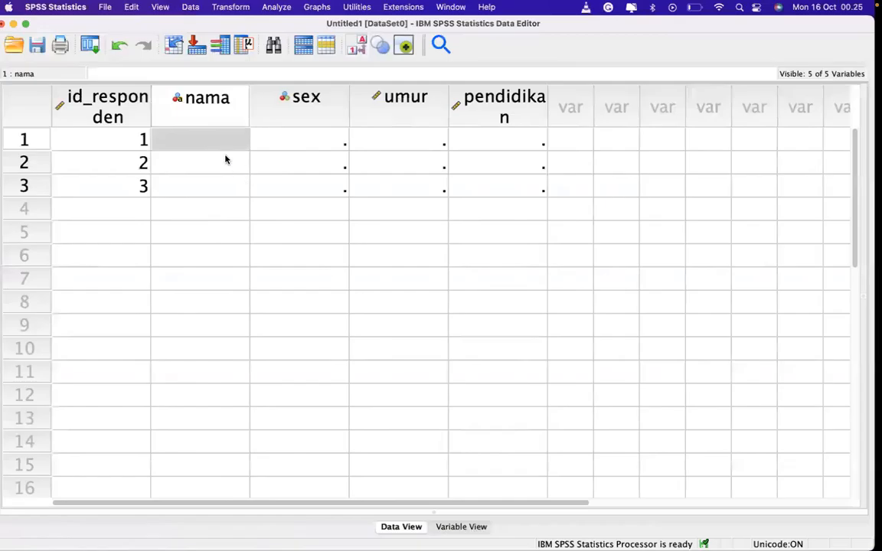
{"action": "key", "text": "super+v"}
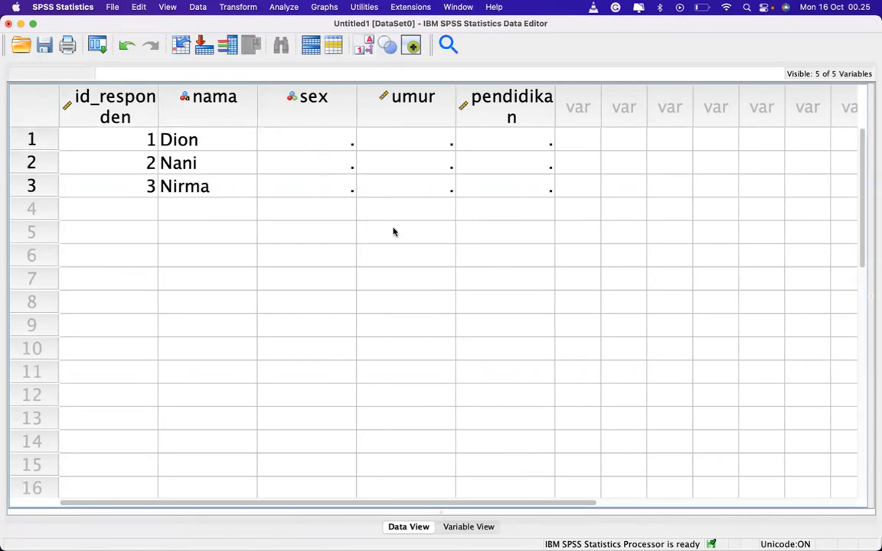
- Set the measurement level of the pendidikan variable to Ordinal and return to Data View
{"action": "double_click", "coordinate": [460, 100]}
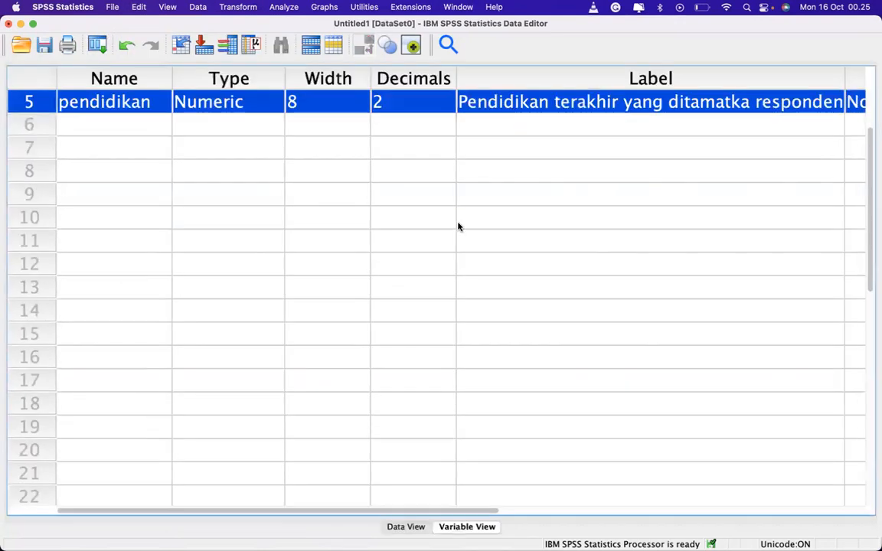
{"action": "scroll", "coordinate": [457, 227], "scroll_direction": "right", "scroll_amount": 10}
{"action": "scroll", "coordinate": [458, 227], "scroll_direction": "up", "scroll_amount": 2}
{"action": "left_click", "coordinate": [671, 195]}
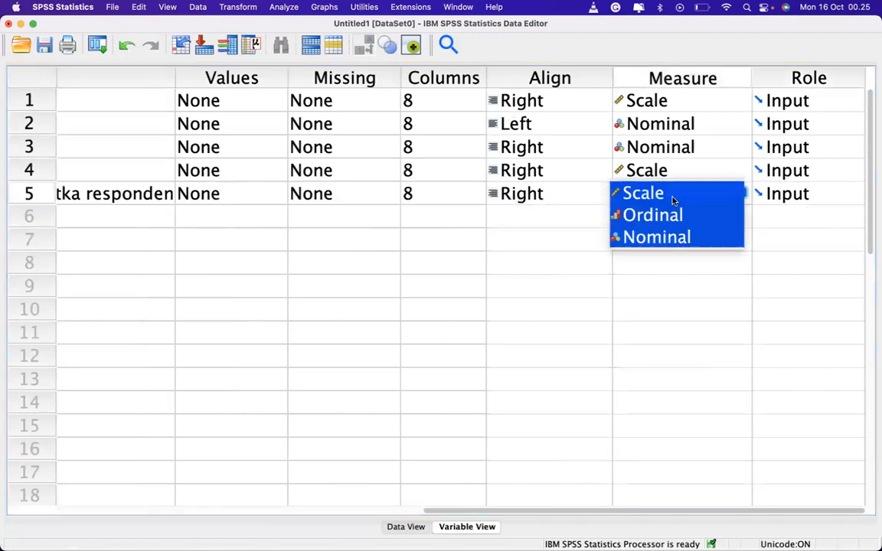
{"action": "left_click", "coordinate": [663, 219]}
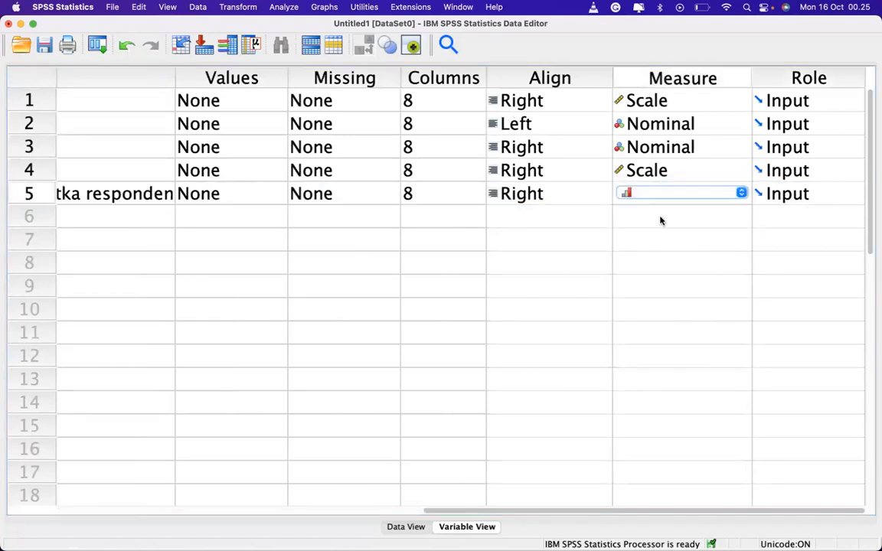
{"action": "left_click", "coordinate": [511, 237]}
{"action": "left_click", "coordinate": [429, 257]}
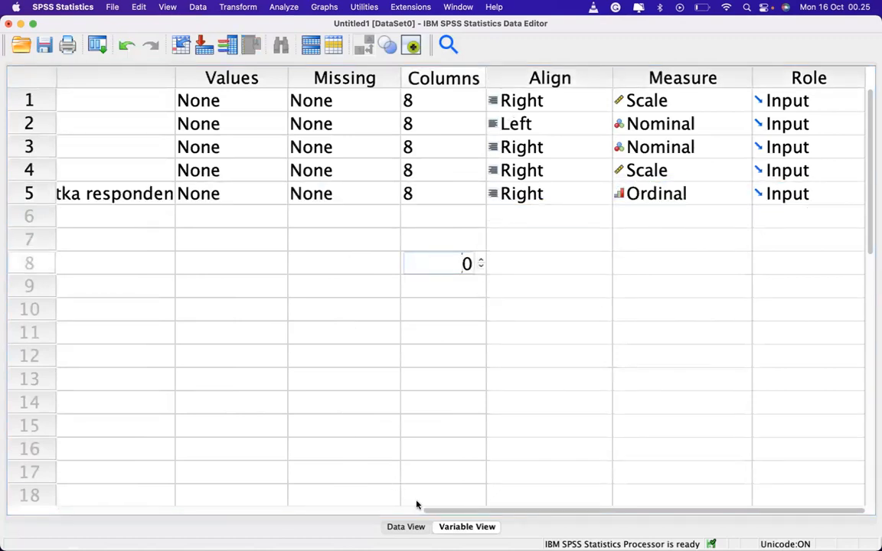
{"action": "left_click", "coordinate": [414, 527]}
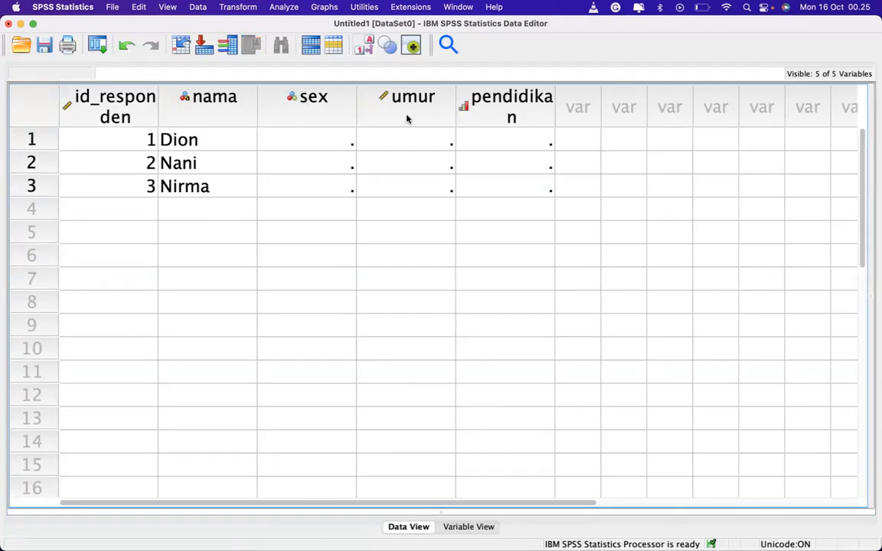
- Try to copy the three Jenis Kelamin text values from Excel into the sex variable in SPSS
{"action": "left_click", "coordinate": [312, 141]}
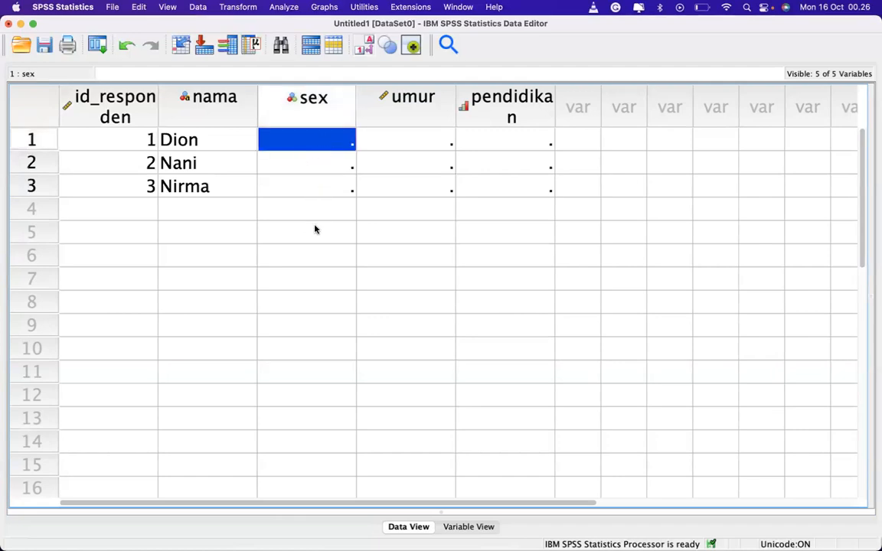
{"action": "key", "text": "ctrl+Right"}
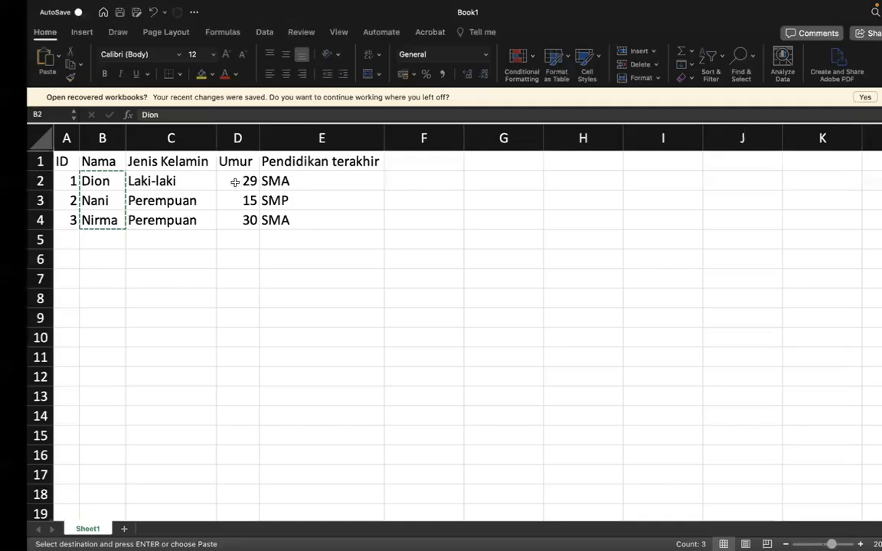
{"action": "left_click", "coordinate": [152, 178]}
{"action": "key", "text": "super+shift+Down"}
{"action": "key", "text": "super+c"}
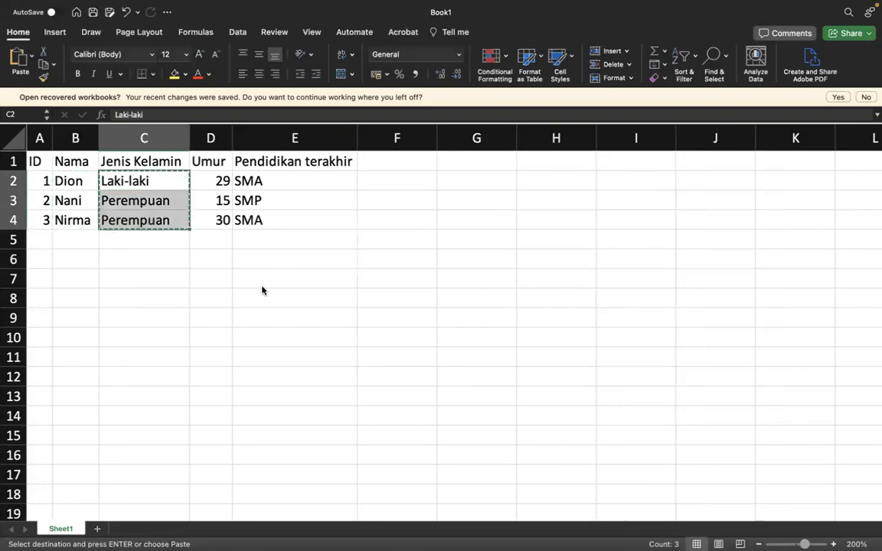
{"action": "key", "text": "ctrl+Left"}
{"action": "left_click", "coordinate": [300, 140]}
{"action": "key", "text": "super+v"}
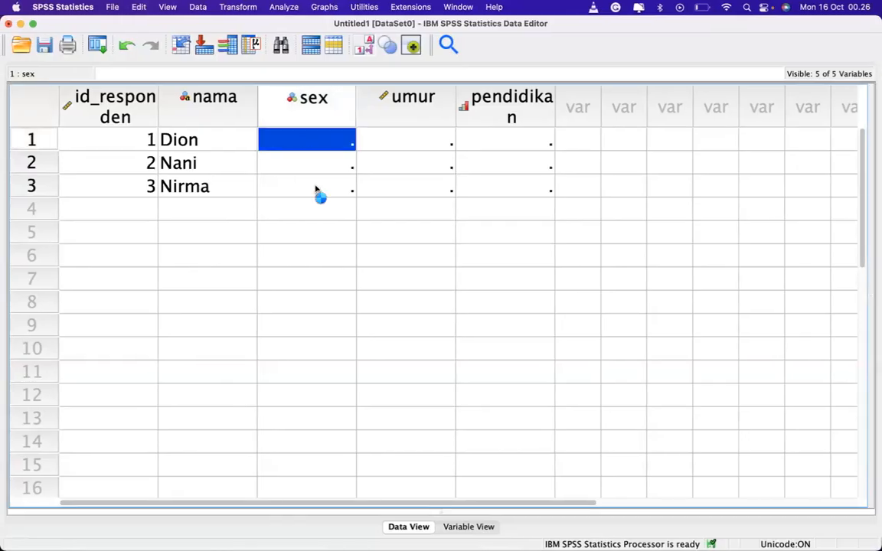
- Check the definition of the sex variable in Variable View and return to Data View
{"action": "left_click", "coordinate": [320, 142]}
{"action": "double_click", "coordinate": [320, 119]}
{"action": "scroll", "coordinate": [184, 153], "scroll_direction": "up", "scroll_amount": 2}
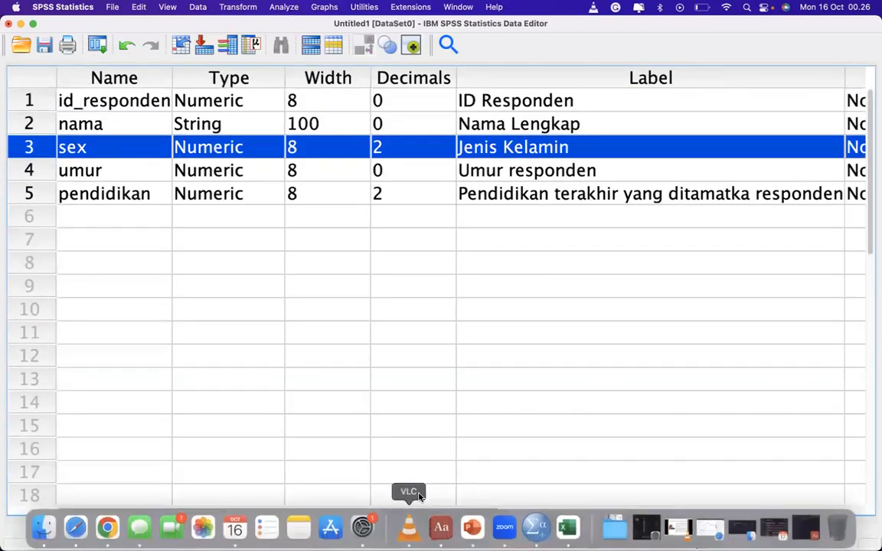
{"action": "left_click", "coordinate": [407, 527]}
- Enter the sex codes 1, 2 and 2 for the three respondents, following the Jenis Kelamin column in Excel
{"action": "left_click", "coordinate": [348, 150]}
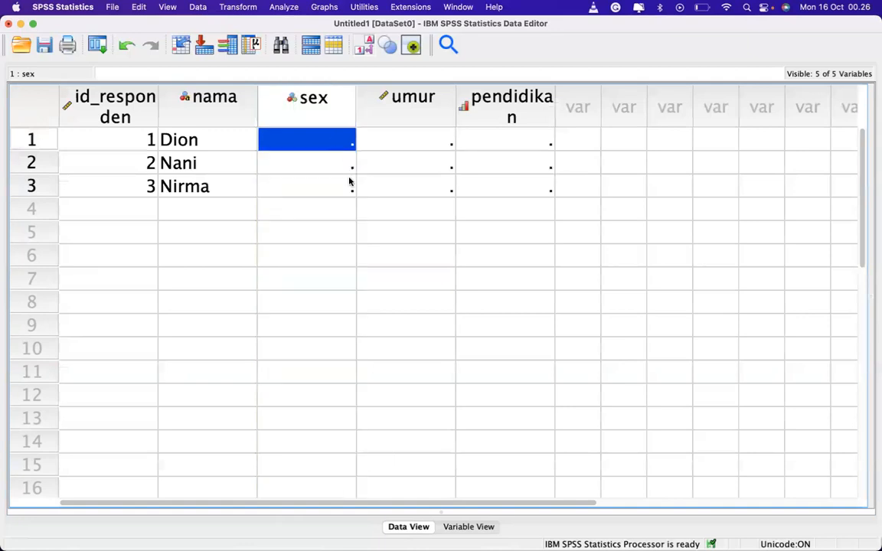
{"action": "type", "text": "1"}
{"action": "key", "text": "Return"}
{"action": "key", "text": "super+Tab"}
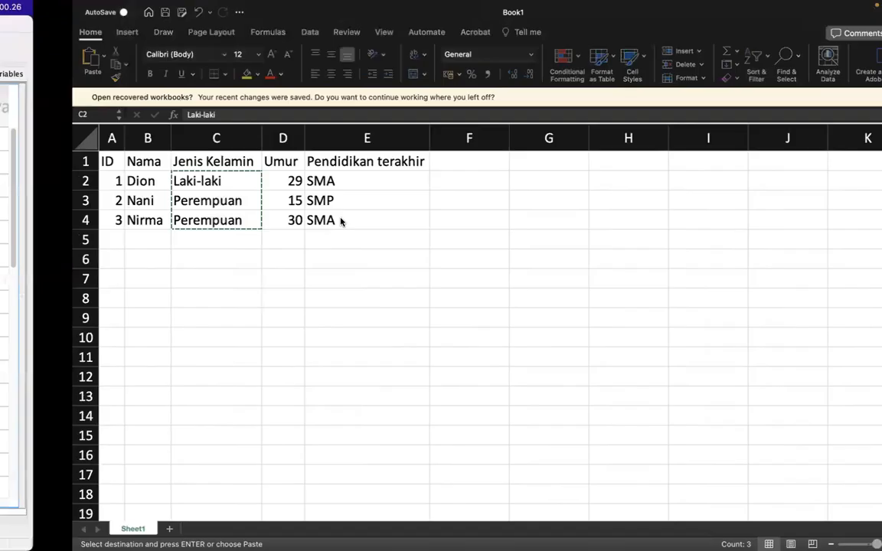
{"action": "key", "text": "super+Tab"}
{"action": "type", "text": "2"}
{"action": "key", "text": "Return"}
{"action": "type", "text": "2"}
{"action": "key", "text": "Return"}
- Copy the ages 29, 15 and 30 from the Umur column in Excel into the umur variable in SPSS
{"action": "left_click", "coordinate": [417, 141]}
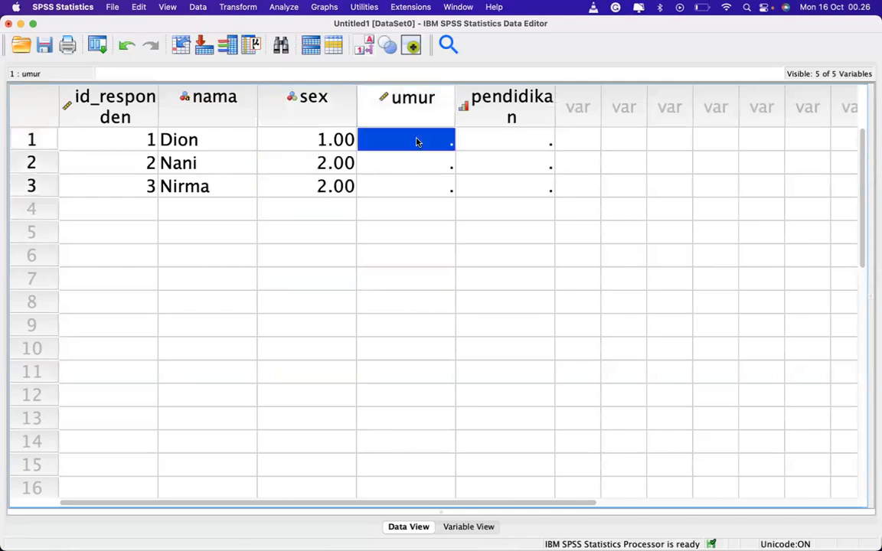
{"action": "key", "text": "super+Tab"}
{"action": "left_click", "coordinate": [219, 180]}
{"action": "key", "text": "shift+Down"}
{"action": "key", "text": "shift+Down"}
{"action": "key", "text": "super+c"}
{"action": "key", "text": "super+Tab"}
{"action": "double_click", "coordinate": [424, 102]}
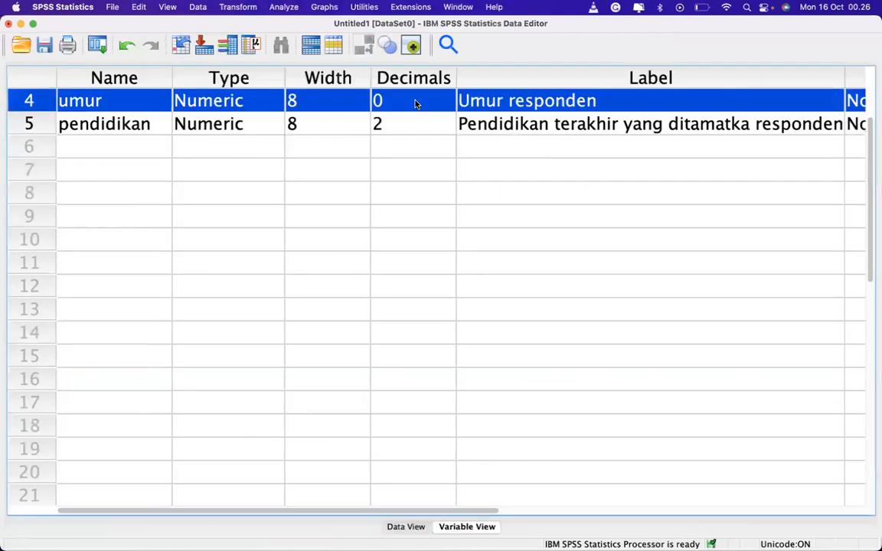
{"action": "double_click", "coordinate": [44, 104]}
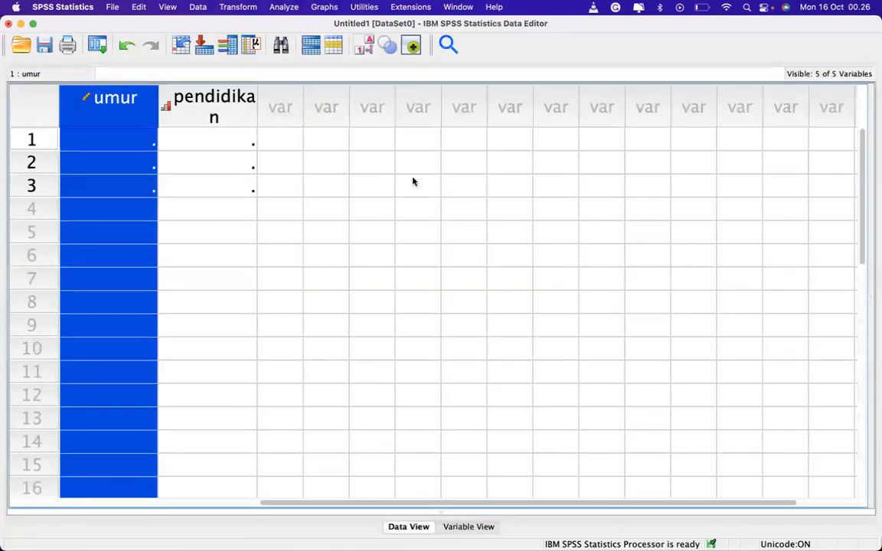
{"action": "left_click", "coordinate": [149, 144]}
{"action": "scroll", "coordinate": [322, 244], "scroll_direction": "left", "scroll_amount": 5}
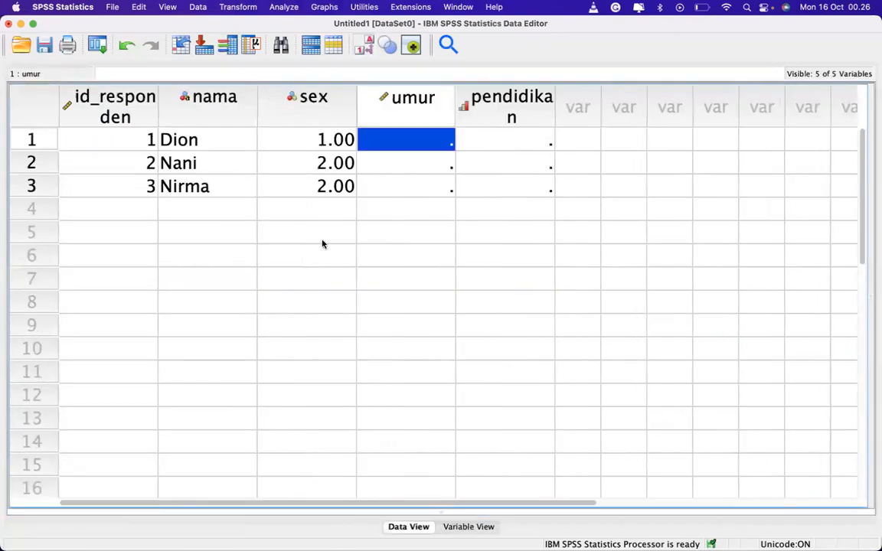
{"action": "key", "text": "super+v"}
- Compare the empty pendidikan variable in SPSS with the Pendidikan terakhir column in the Excel respondent table
{"action": "left_click", "coordinate": [507, 142]}
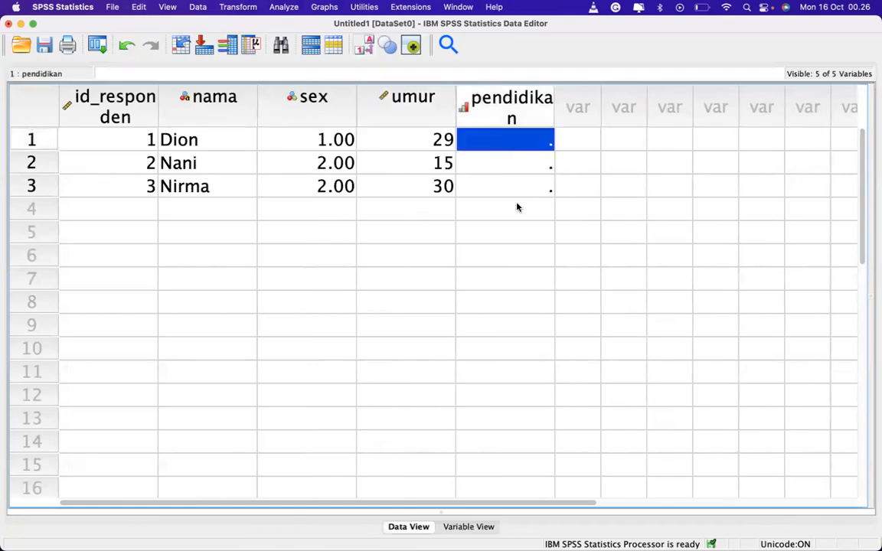
{"action": "key", "text": "ctrl+Right"}
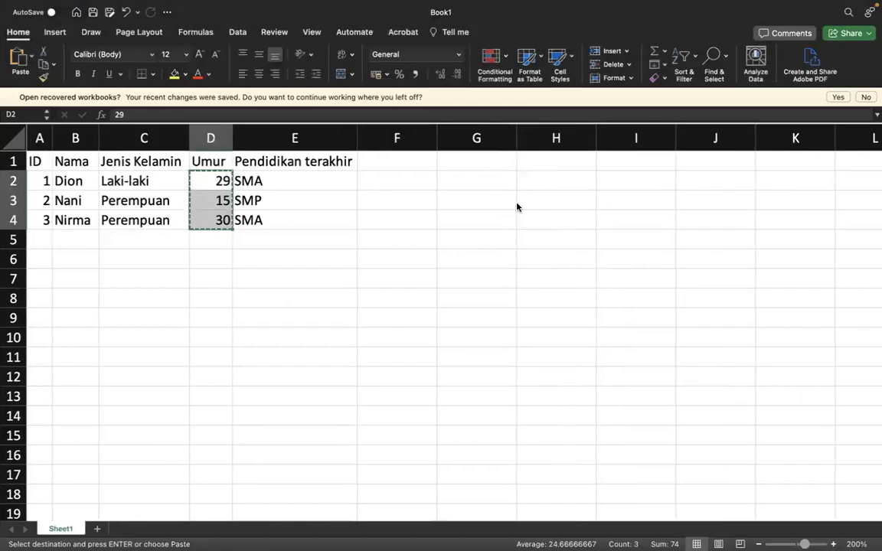
{"action": "key", "text": "ctrl+Left"}
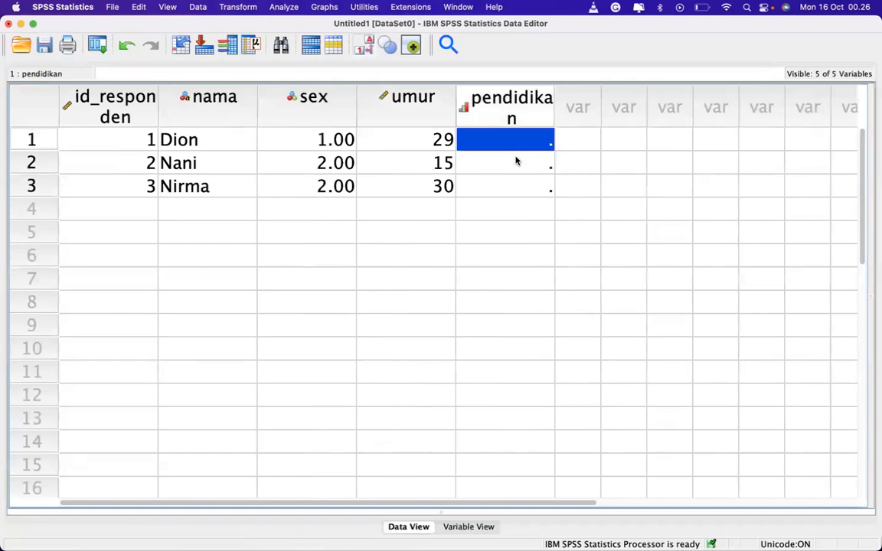
{"action": "key", "text": "ctrl+Right"}
{"action": "left_click", "coordinate": [378, 175]}
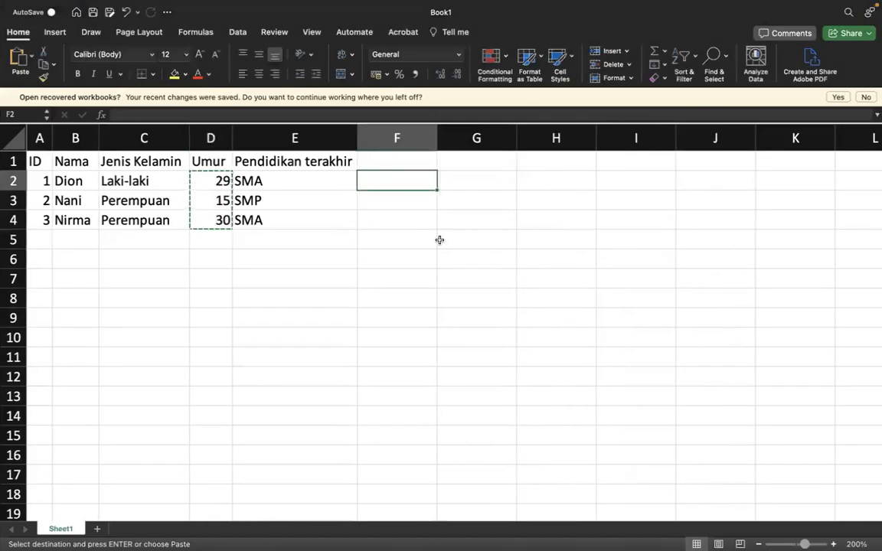
{"action": "key", "text": "Right"}
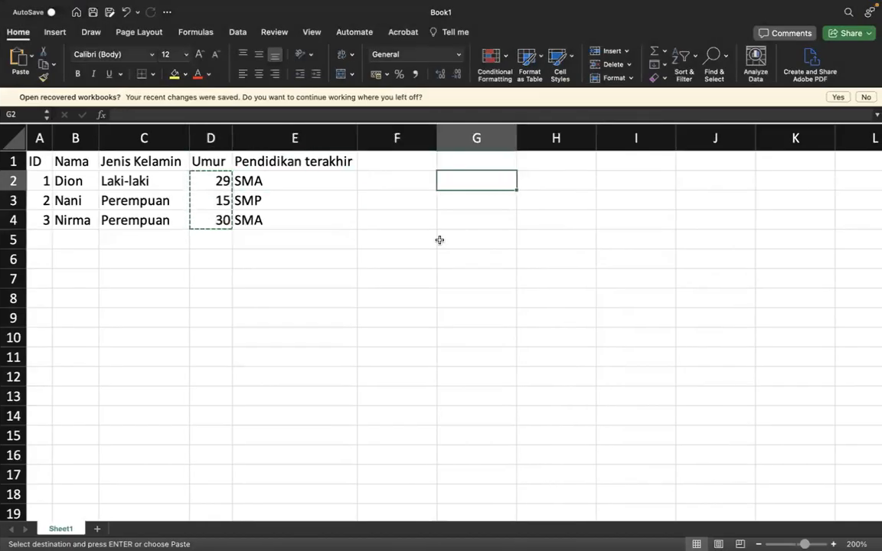
{"action": "key", "text": "Up"}
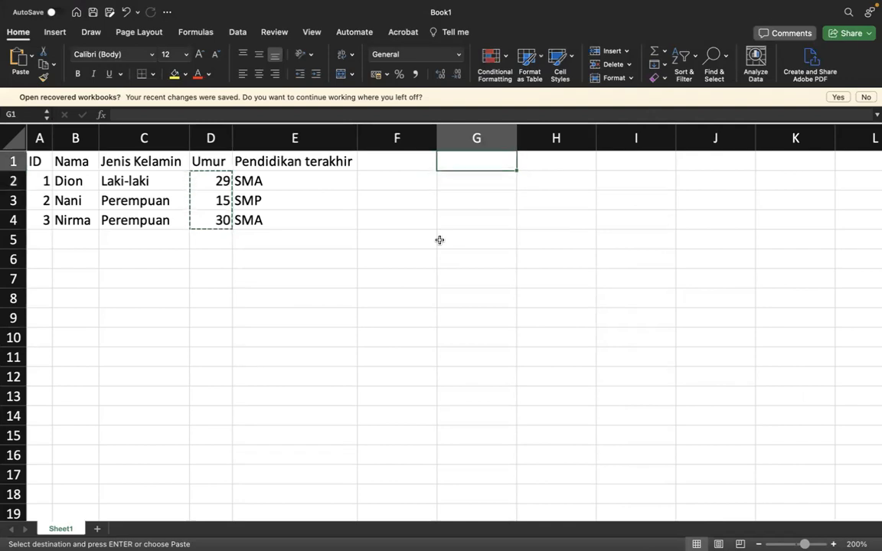
- Add a new worksheet to the Excel workbook and name it Keterangan Kode
{"action": "left_click", "coordinate": [97, 529]}
{"action": "double_click", "coordinate": [118, 529]}
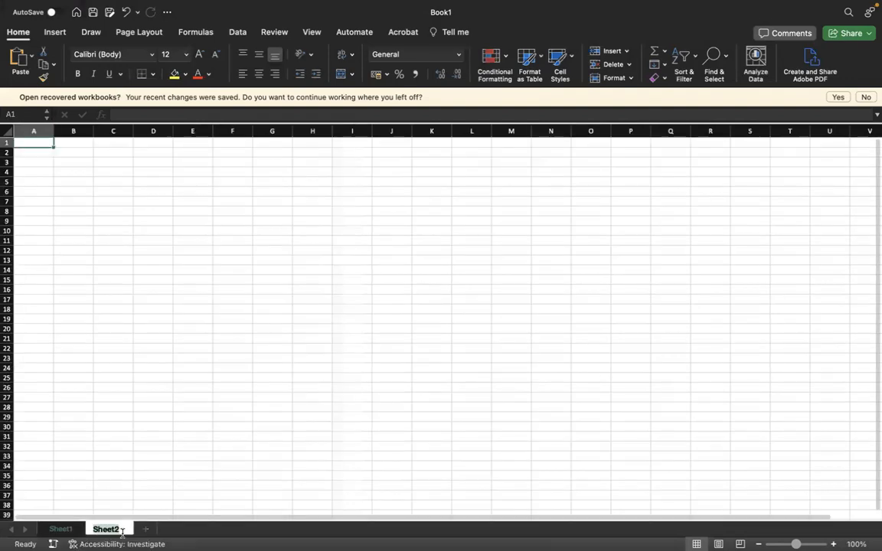
{"action": "type", "text": "Keterangan Kode"}
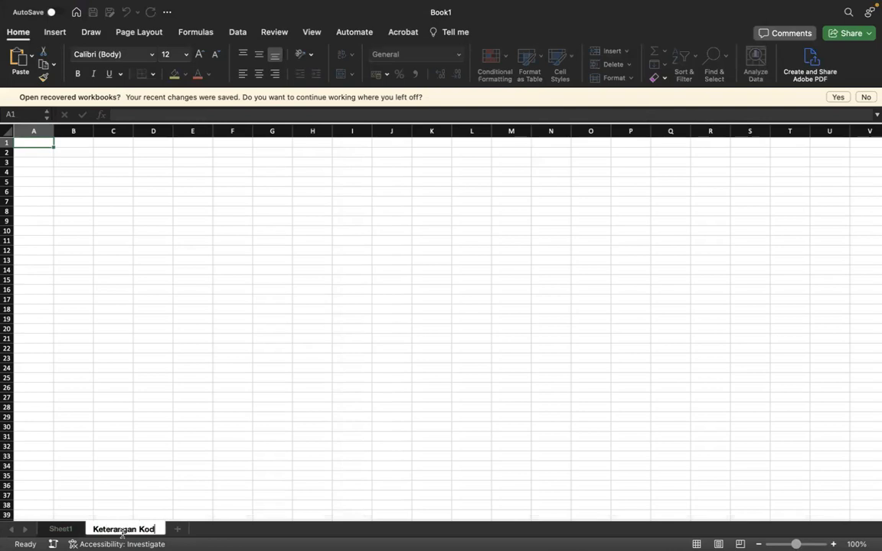
{"action": "key", "text": "Return"}
- Enter the heading Jenis Kelamin in cell A2 and widen column A to fit it
{"action": "key", "text": "Down"}
{"action": "type", "text": "Je"}
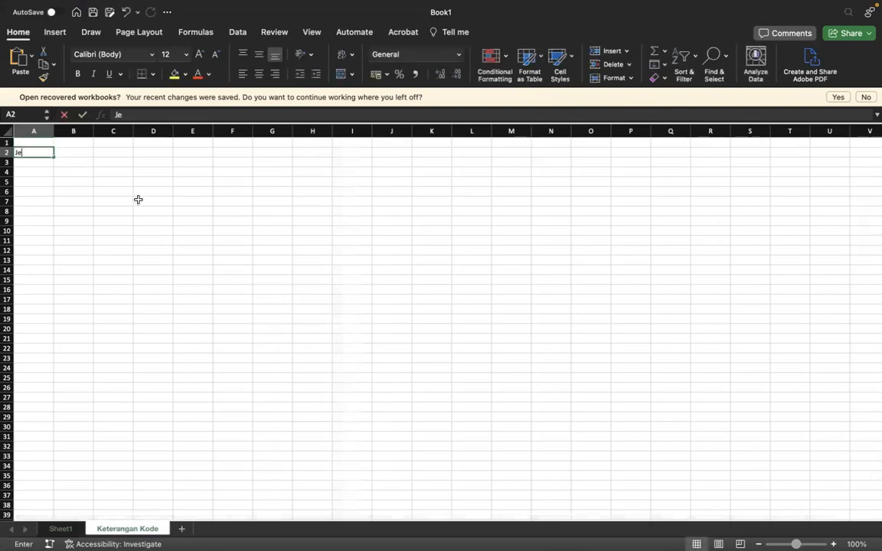
{"action": "type", "text": "nis Kelamin"}
{"action": "key", "text": "Return"}
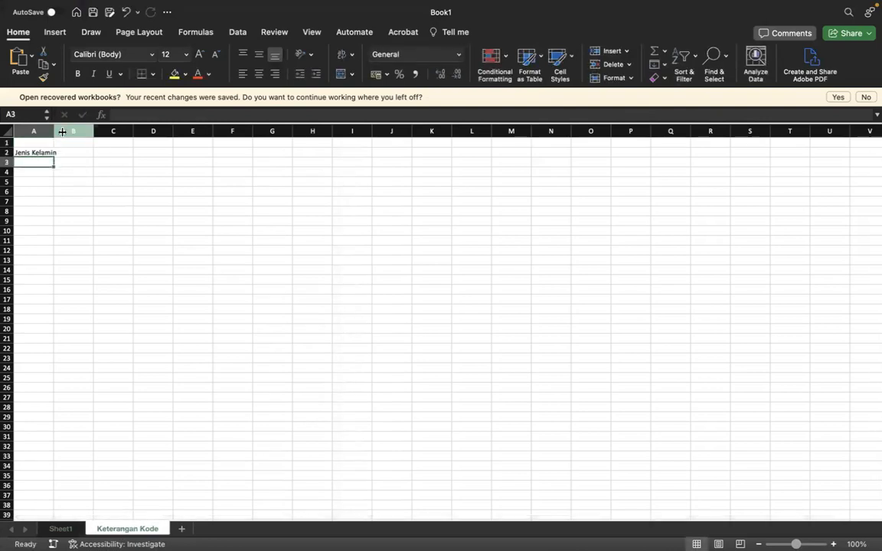
{"action": "double_click", "coordinate": [54, 130]}
{"action": "scroll", "coordinate": [83, 225], "scroll_direction": "up", "scroll_amount": 5}
{"action": "scroll", "coordinate": [107, 221], "scroll_direction": "up", "scroll_amount": 3}
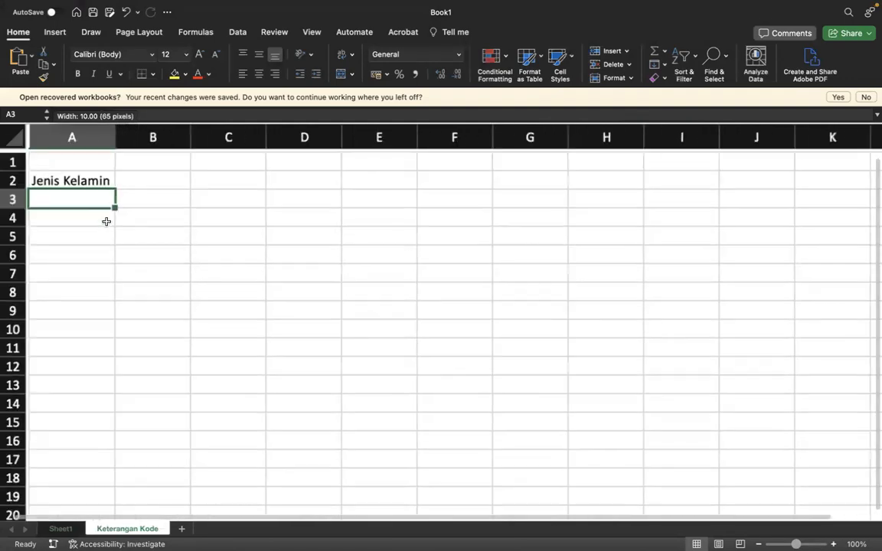
- List the gender codes under Jenis Kelamin: 1 for Laki-laki and 2 for Perempuan, with labels in column B
{"action": "type", "text": "1"}
{"action": "key", "text": "Tab"}
{"action": "type", "text": "Laki-laki"}
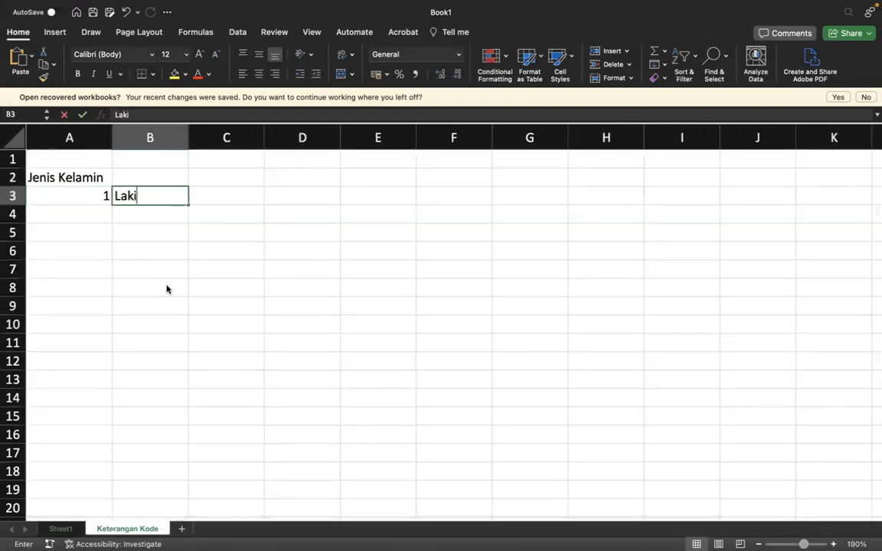
{"action": "key", "text": "Return"}
{"action": "key", "text": "Left"}
{"action": "type", "text": "2"}
{"action": "key", "text": "Tab"}
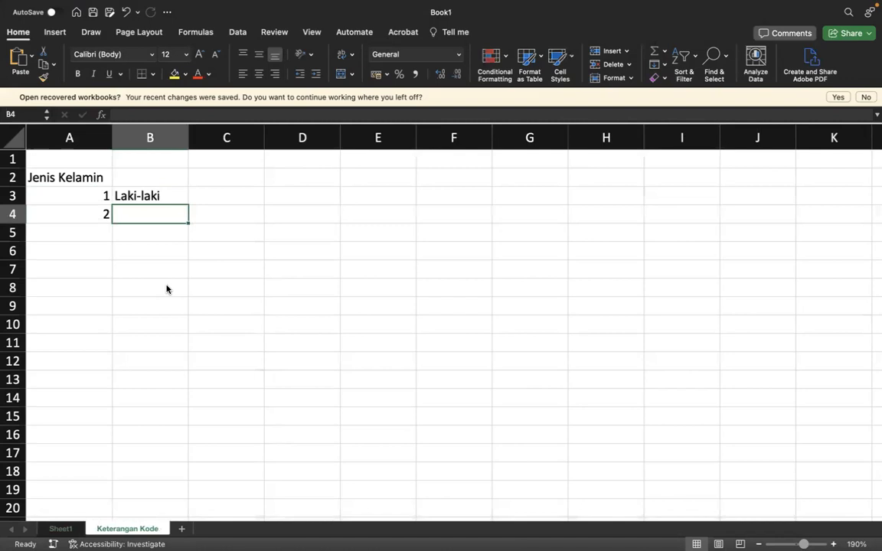
{"action": "type", "text": "Perempuan"}
{"action": "key", "text": "Return"}
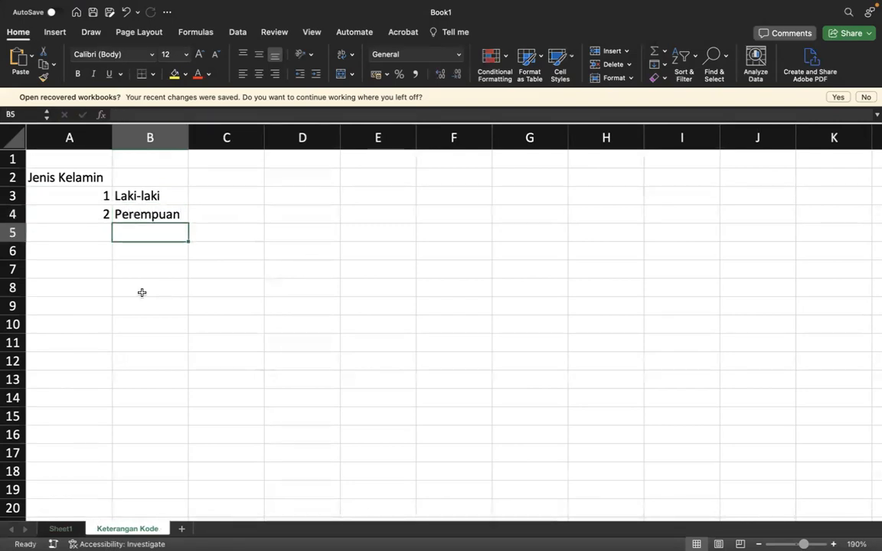
- Enter the heading Pendidikan in A7 and list code 1 as Tidak Sekolah and code 2 as SD below it
{"action": "left_click", "coordinate": [83, 262]}
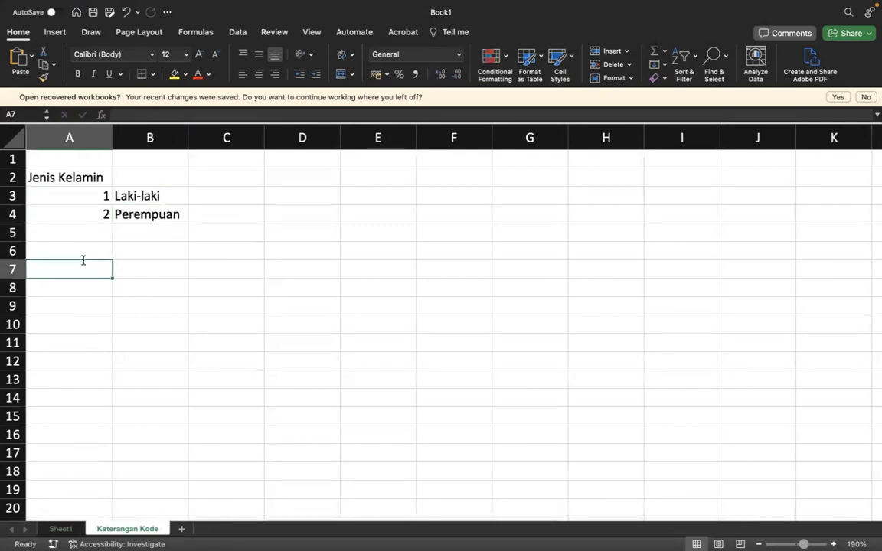
{"action": "type", "text": "Pendidikan"}
{"action": "key", "text": "Return"}
{"action": "type", "text": "1"}
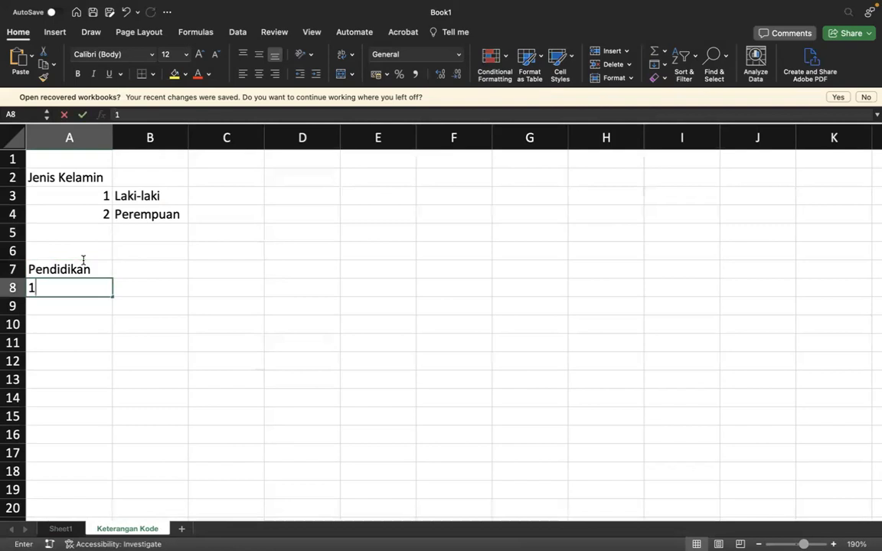
{"action": "key", "text": "Tab"}
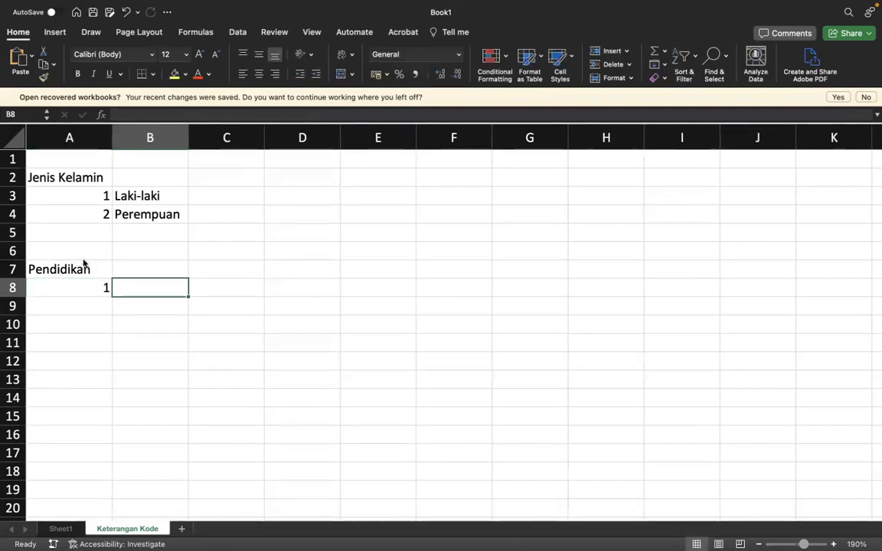
{"action": "type", "text": "T"}
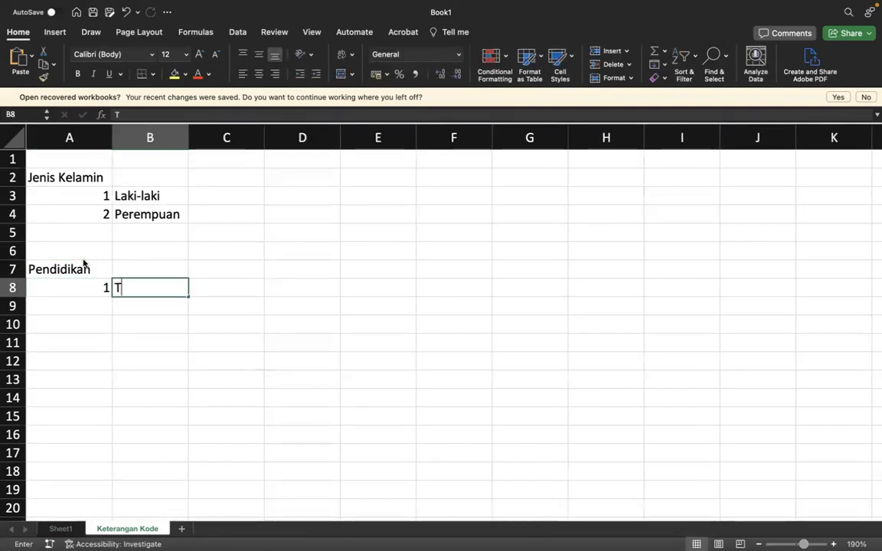
{"action": "type", "text": "idak Sekolah"}
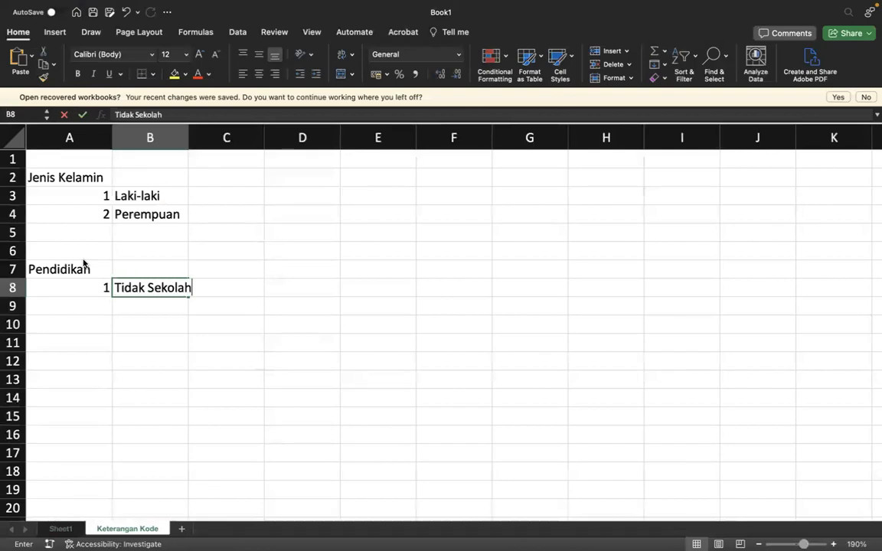
{"action": "key", "text": "Return"}
{"action": "type", "text": "2"}
{"action": "key", "text": "Tab"}
{"action": "type", "text": "SD"}
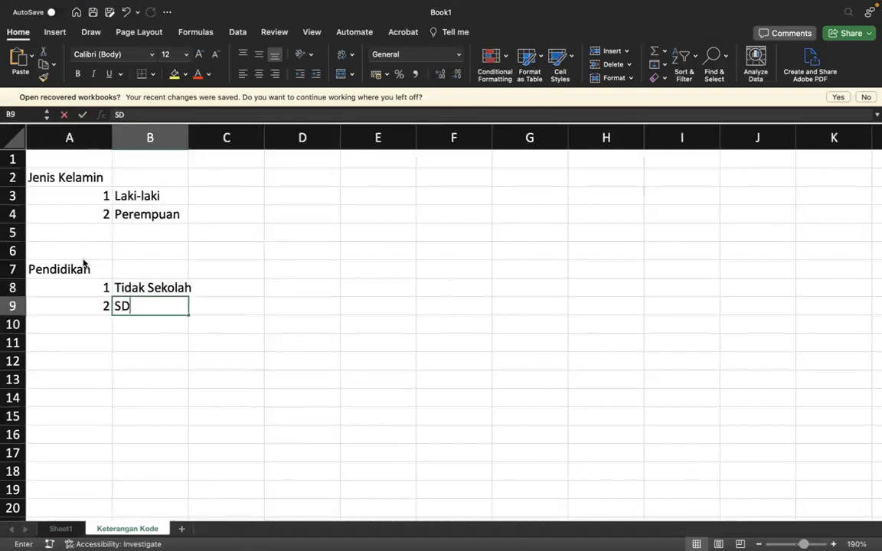
{"action": "key", "text": "Tab"}
- Extend the education heading in A7 to read Pendidikan yang tamatkan
{"action": "left_click", "coordinate": [98, 270]}
{"action": "double_click", "coordinate": [99, 269]}
{"action": "type", "text": "(yang t"}
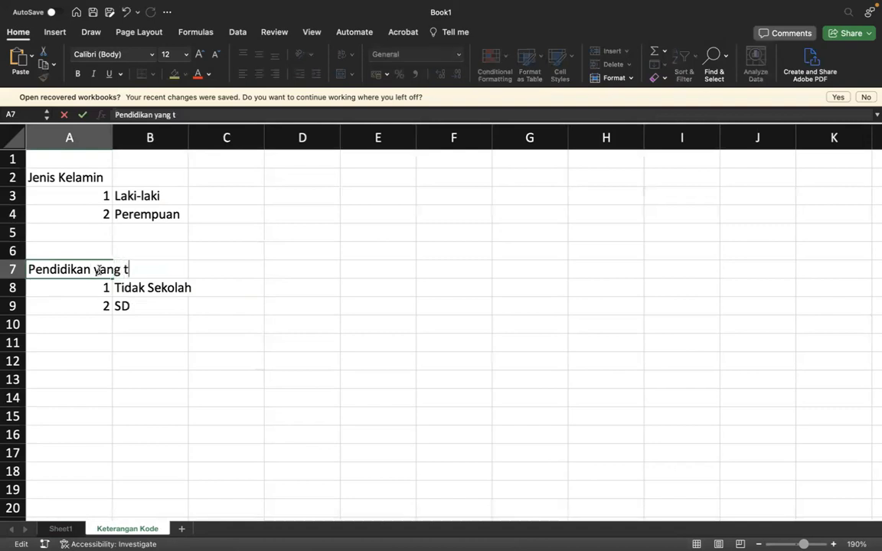
{"action": "type", "text": "amatkan"}
{"action": "key", "text": "Return"}
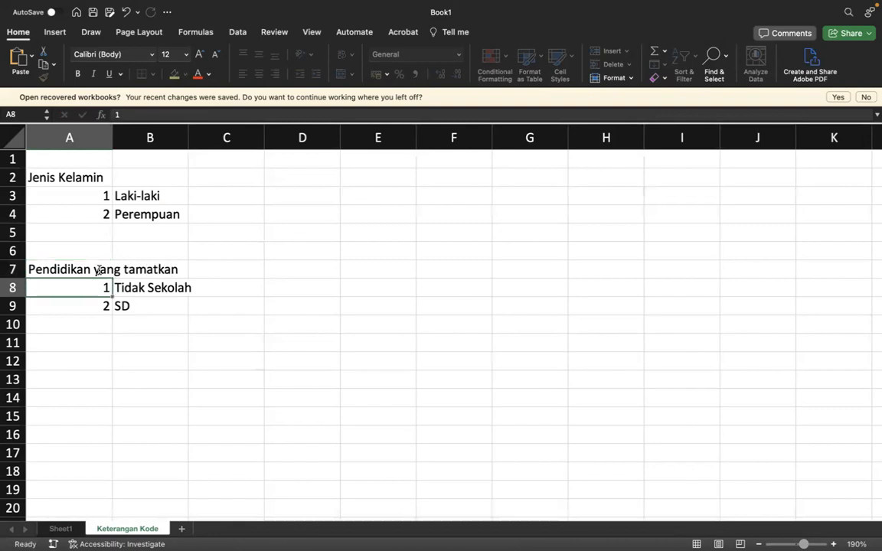
- Extend the label of education code 1 in B8 to Tidak Sekolah/Tidak Tamat SD
{"action": "left_click", "coordinate": [140, 287]}
{"action": "left_click", "coordinate": [192, 114]}
{"action": "type", "text": "/Tidak Ta"}
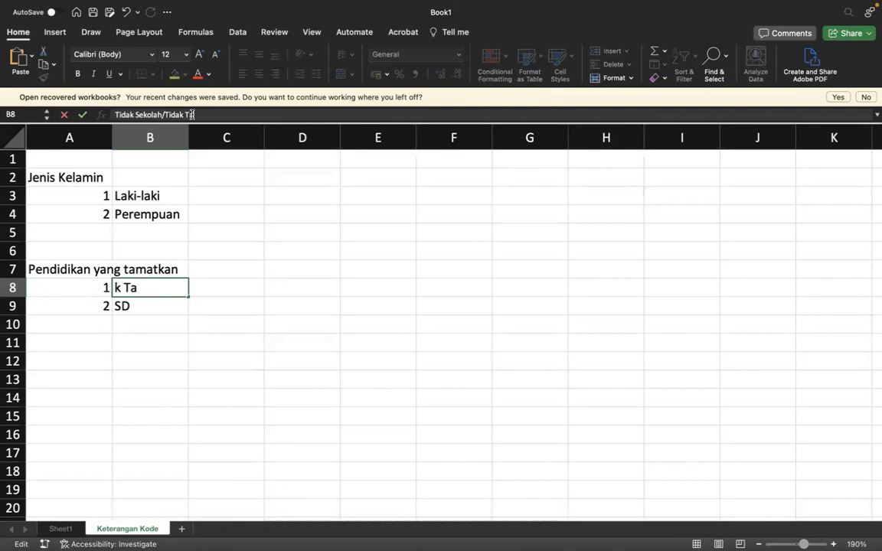
{"action": "type", "text": "mabSD"}
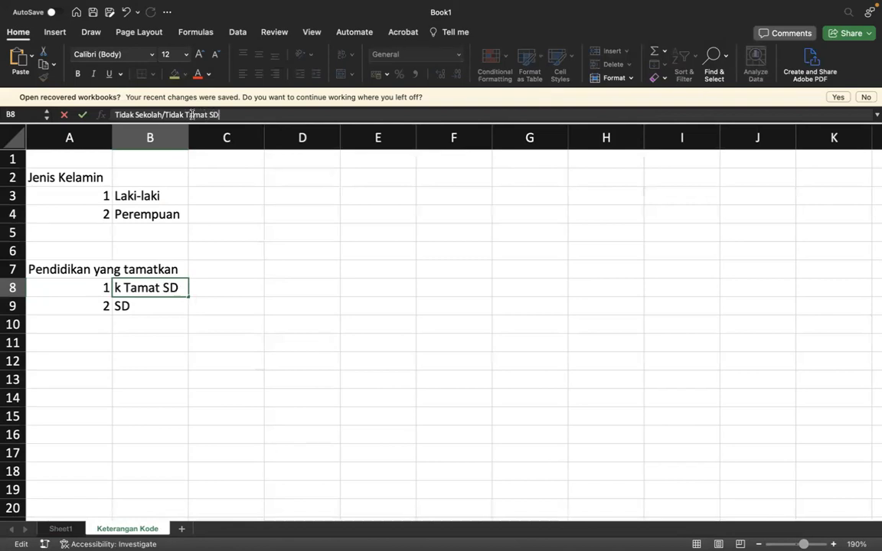
{"action": "key", "text": "Return"}
- Add education code 3 with the label SMP in row 10
{"action": "key", "text": "Return"}
{"action": "key", "text": "Left"}
{"action": "type", "text": "3"}
{"action": "key", "text": "Tab"}
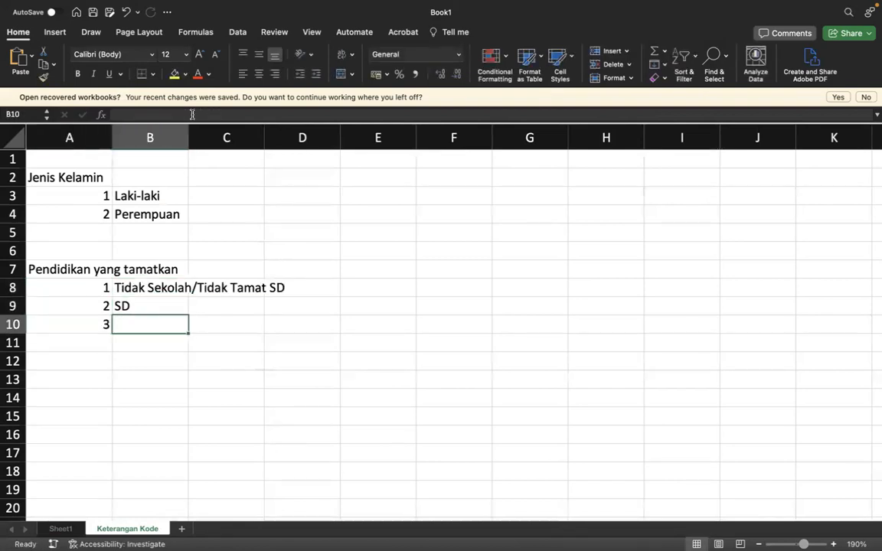
{"action": "type", "text": "SMP"}
{"action": "key", "text": "Tab"}
- Extend the label of education code 2 in B9 to SD/sederajat
{"action": "key", "text": "Up"}
{"action": "key", "text": "Left"}
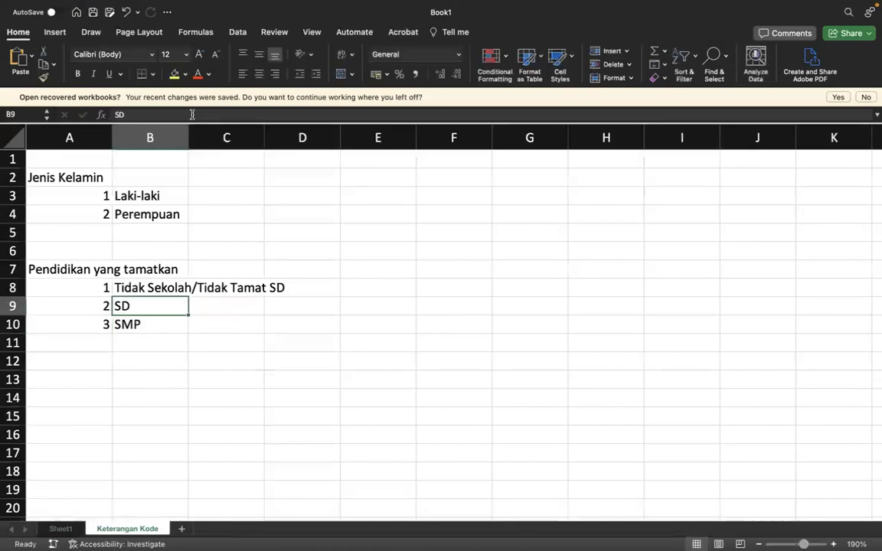
{"action": "double_click", "coordinate": [151, 304]}
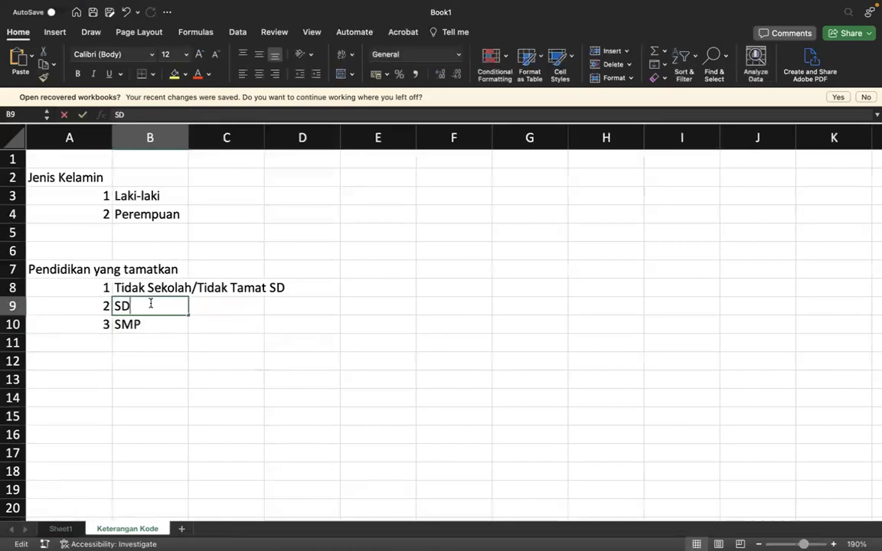
{"action": "type", "text": "/sederajat"}
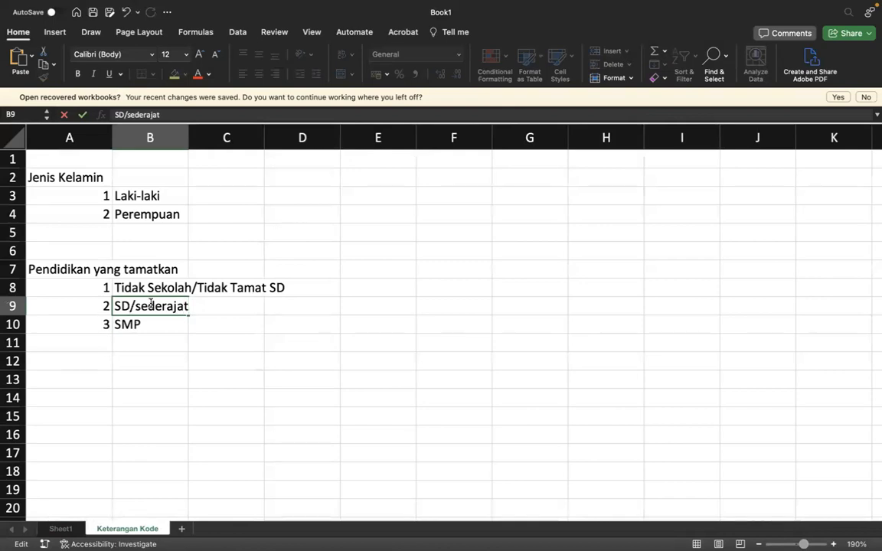
{"action": "key", "text": "Return"}
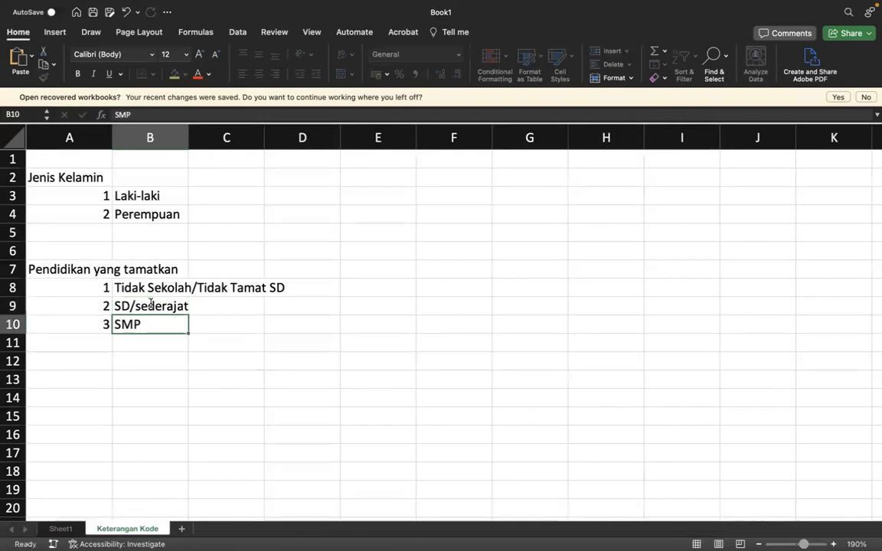
- Add education codes 4 for SMA and 5 for PT in rows 11 and 12, and return to Sheet1
{"action": "key", "text": "Down"}
{"action": "key", "text": "Left"}
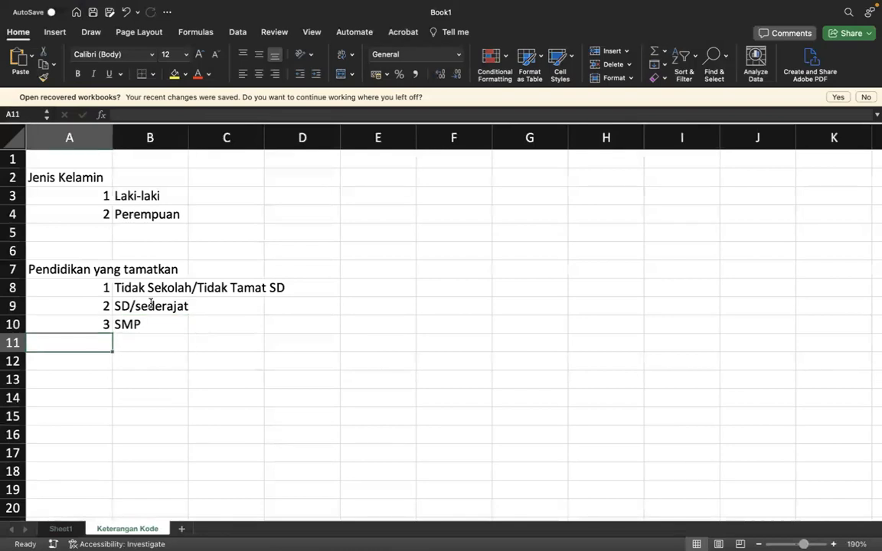
{"action": "type", "text": "4"}
{"action": "key", "text": "Tab"}
{"action": "type", "text": "SMA"}
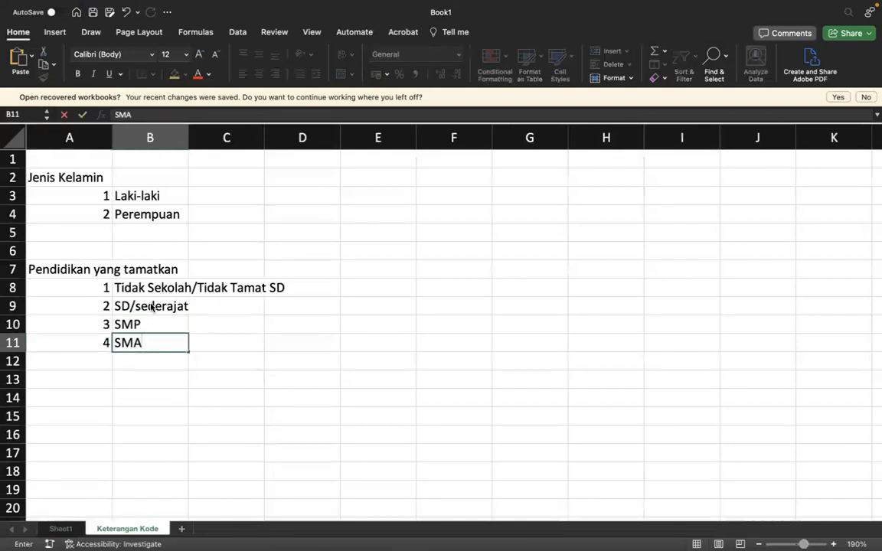
{"action": "key", "text": "Return"}
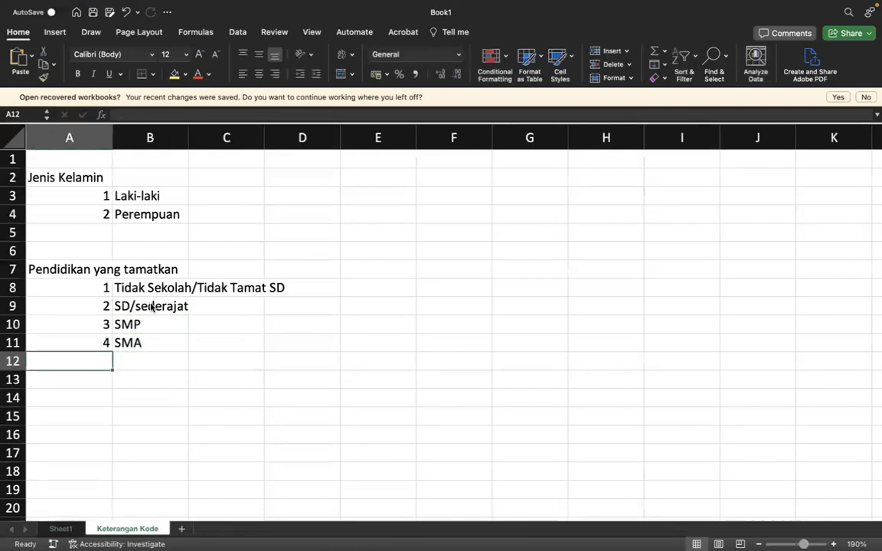
{"action": "type", "text": "5"}
{"action": "key", "text": "Tab"}
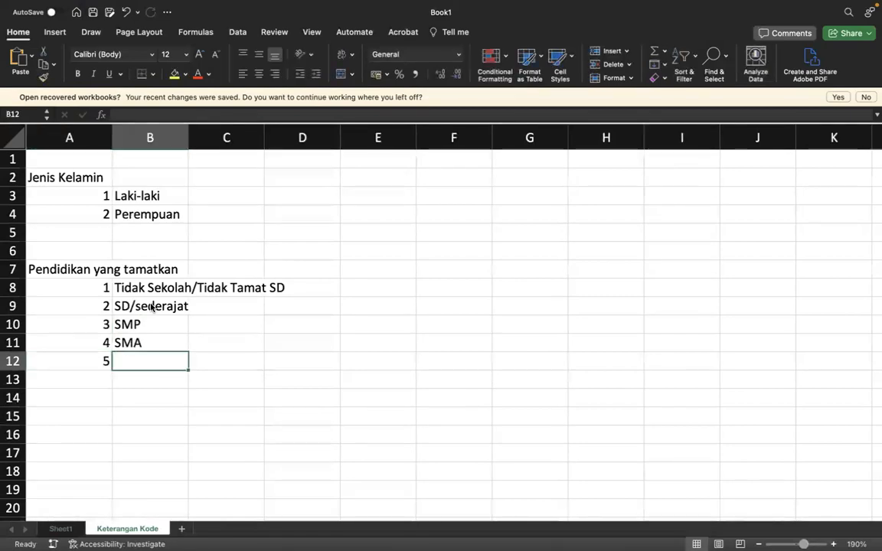
{"action": "type", "text": "PT"}
{"action": "key", "text": "Return"}
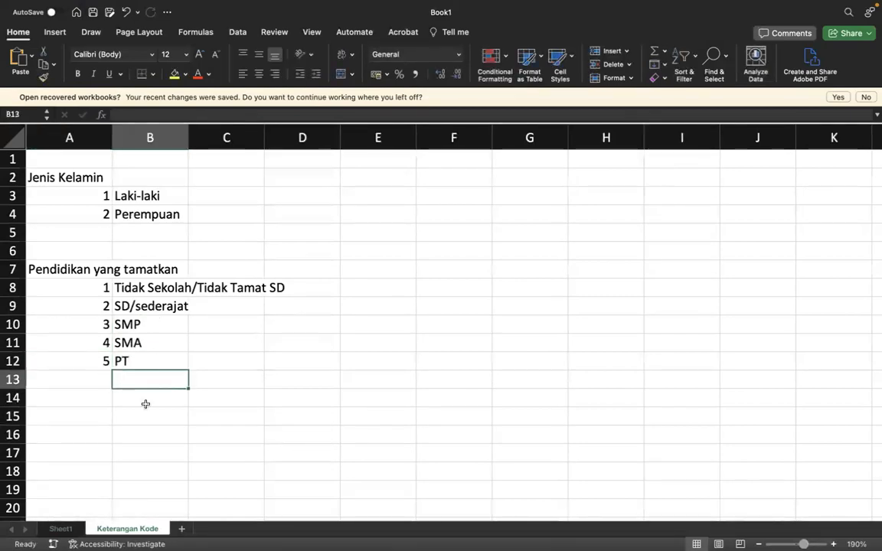
{"action": "left_click", "coordinate": [67, 528]}
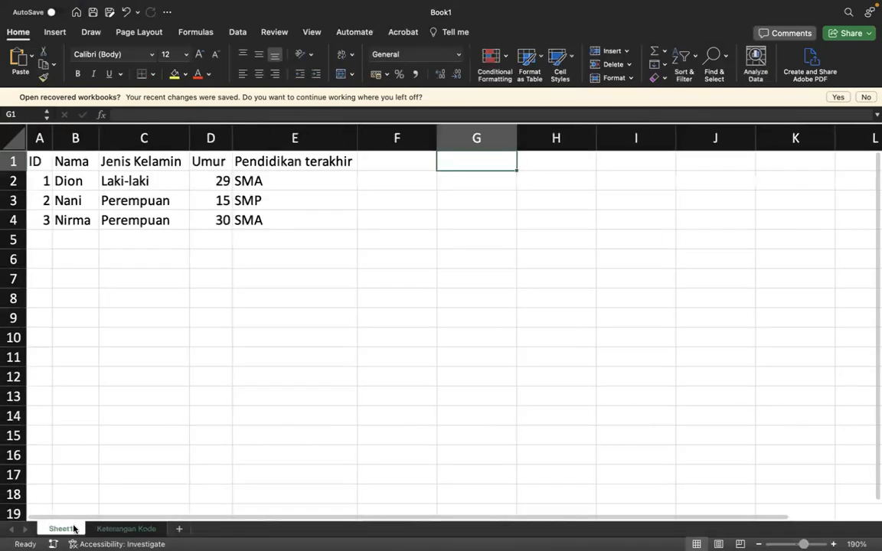
- Insert an empty column between Jenis Kelamin and Umur on Sheet1
{"action": "left_click", "coordinate": [296, 187]}
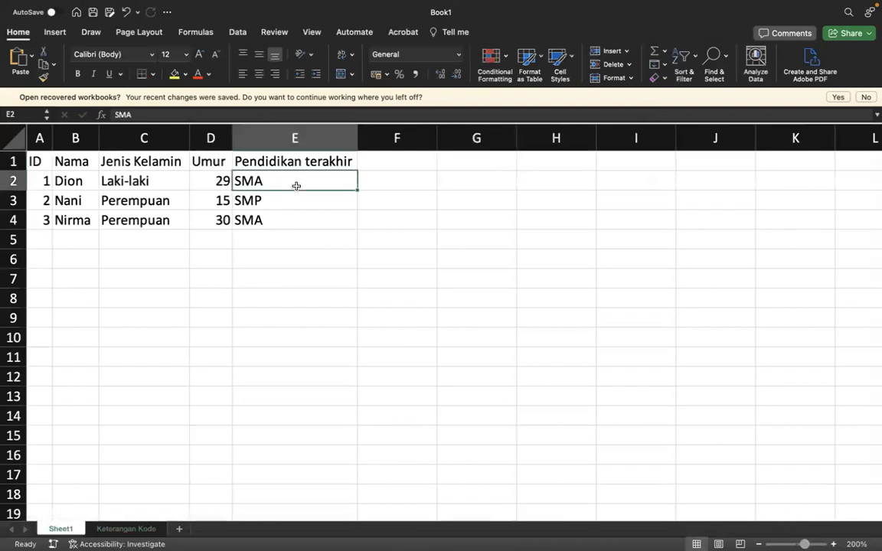
{"action": "right_click", "coordinate": [217, 152]}
{"action": "left_click", "coordinate": [229, 209]}
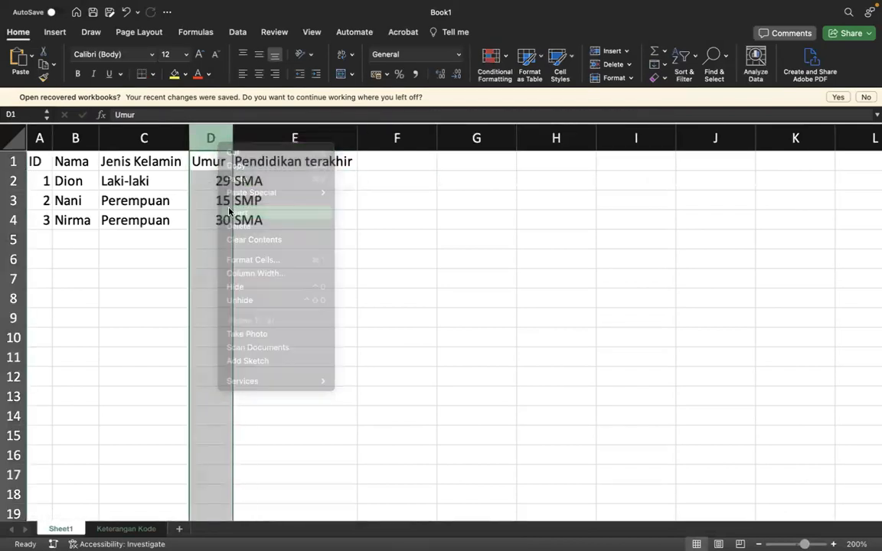
- Enter the gender codes 1, 2 and 2 in D2:D4 beside the Jenis Kelamin entries
{"action": "left_click", "coordinate": [164, 183]}
{"action": "key", "text": "Right"}
{"action": "type", "text": "1"}
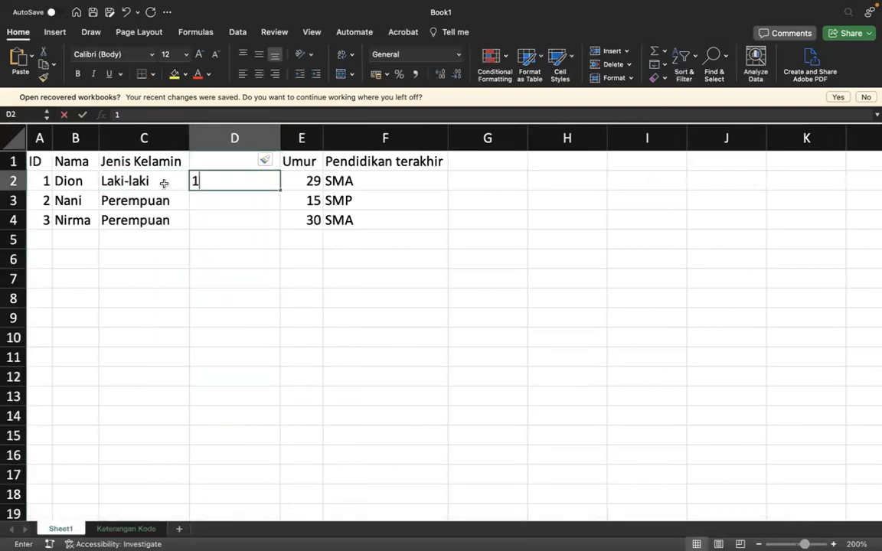
{"action": "key", "text": "Return"}
{"action": "type", "text": "2"}
{"action": "key", "text": "Return"}
{"action": "type", "text": "2"}
{"action": "key", "text": "Return"}
- Look up the education codes on the Keterangan Kode sheet and enter 4, 3 and 4 in G2:G4 of Sheet1
{"action": "key", "text": "Right"}
{"action": "key", "text": "Right"}
{"action": "key", "text": "Right"}
{"action": "key", "text": "Up"}
{"action": "key", "text": "Up"}
{"action": "key", "text": "Up"}
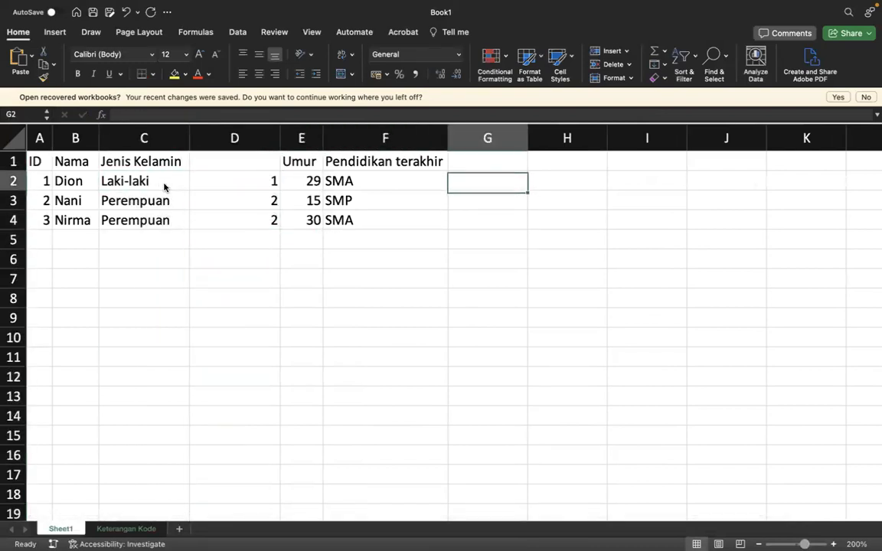
{"action": "left_click", "coordinate": [107, 529]}
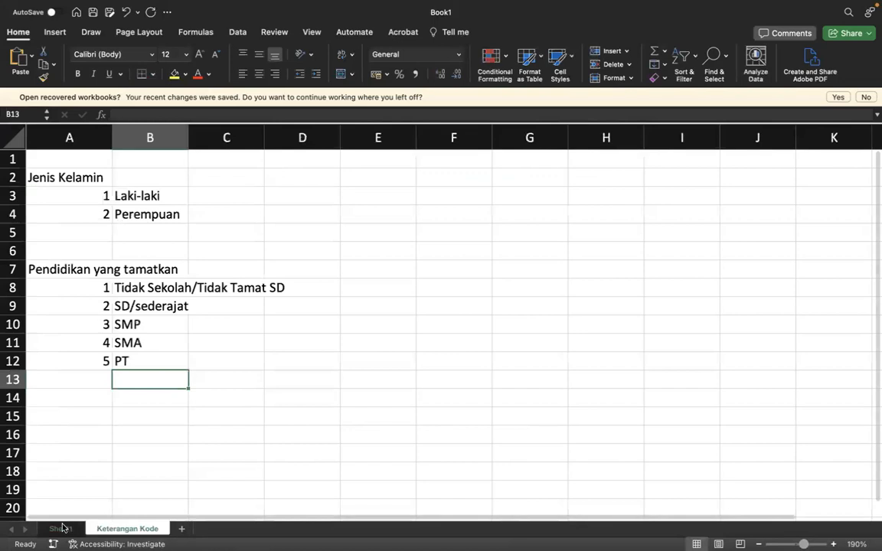
{"action": "left_click", "coordinate": [61, 528]}
{"action": "type", "text": "4"}
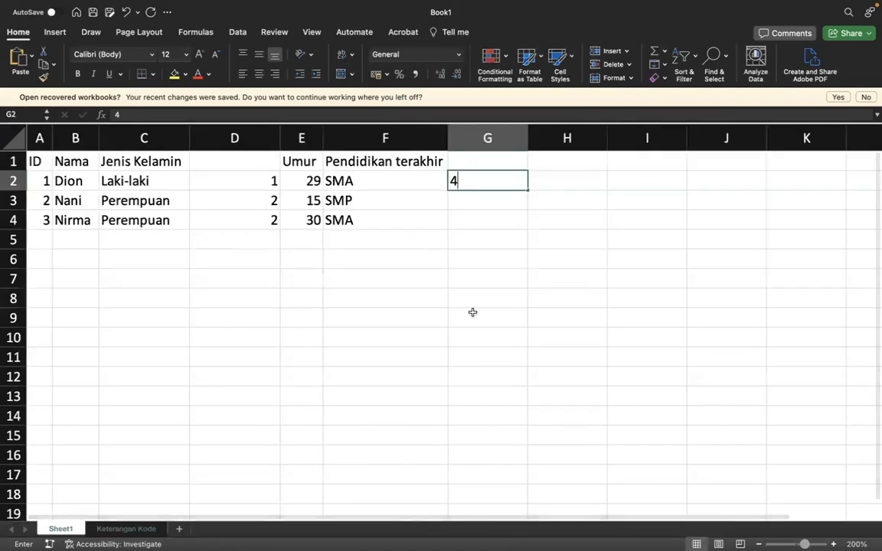
{"action": "key", "text": "Return"}
{"action": "type", "text": "3"}
{"action": "key", "text": "Return"}
{"action": "type", "text": "4"}
{"action": "key", "text": "Return"}
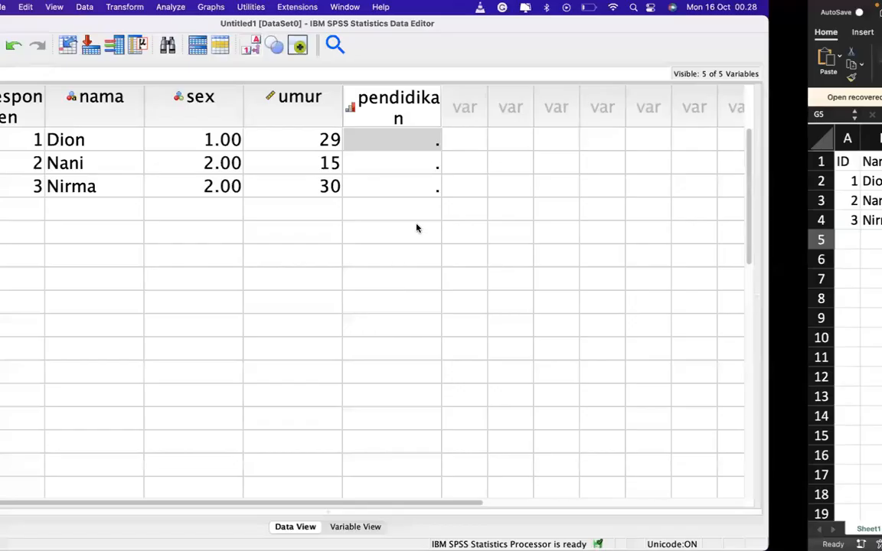
- Switch to SPSS and enter the codes 4, 3 and 4 for the three respondents in the pendidikan variable
{"action": "type", "text": "4"}
{"action": "key", "text": "Return"}
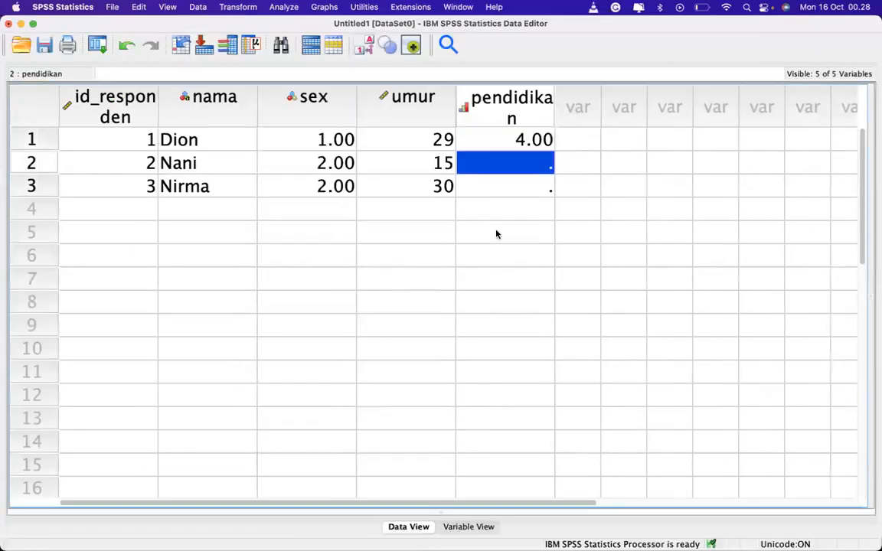
{"action": "type", "text": "3"}
{"action": "key", "text": "Return"}
{"action": "type", "text": "4"}
{"action": "key", "text": "Return"}
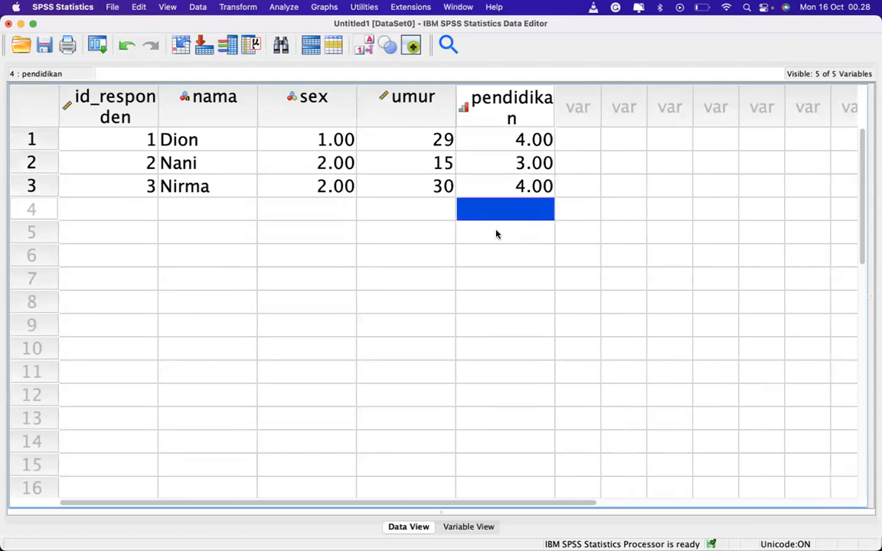
- Examine the coded sex and pendidikan columns and review the variables' definitions, including their Values settings, in Variable View
{"action": "left_click", "coordinate": [328, 98]}
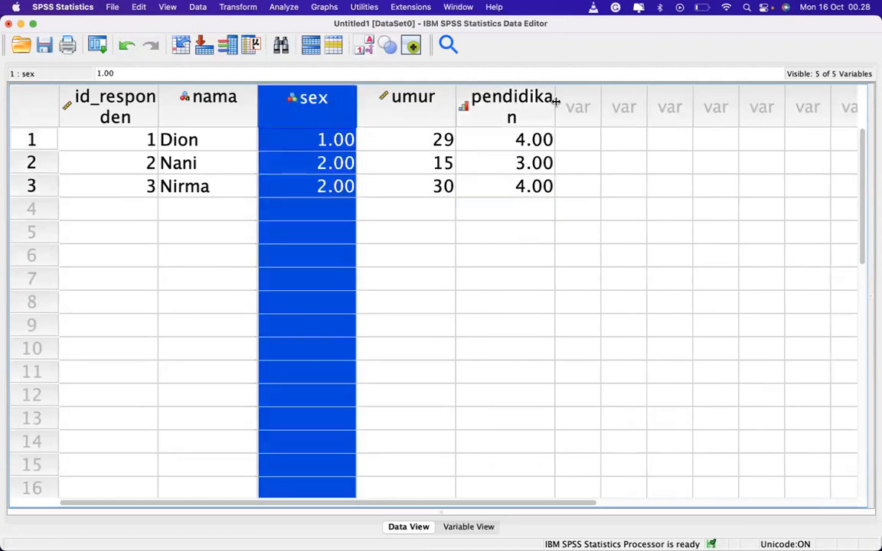
{"action": "left_click", "coordinate": [529, 105]}
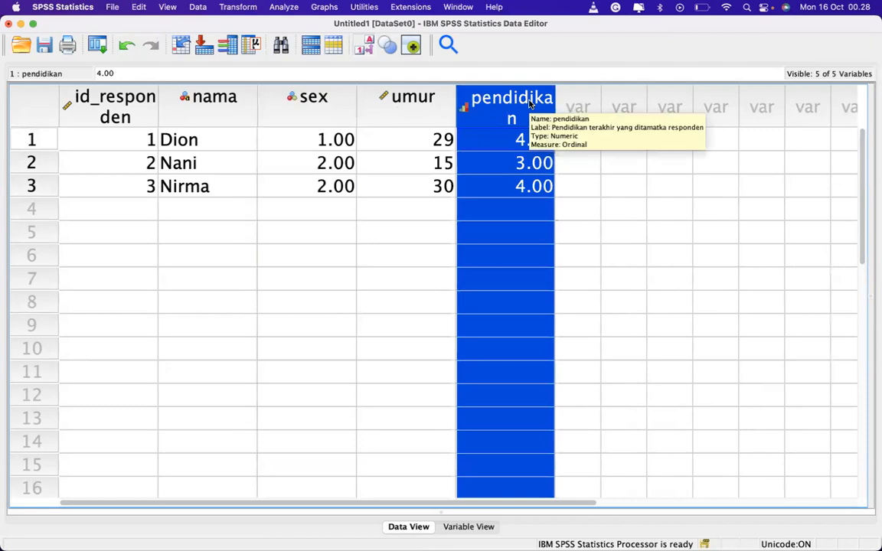
{"action": "left_click", "coordinate": [443, 528]}
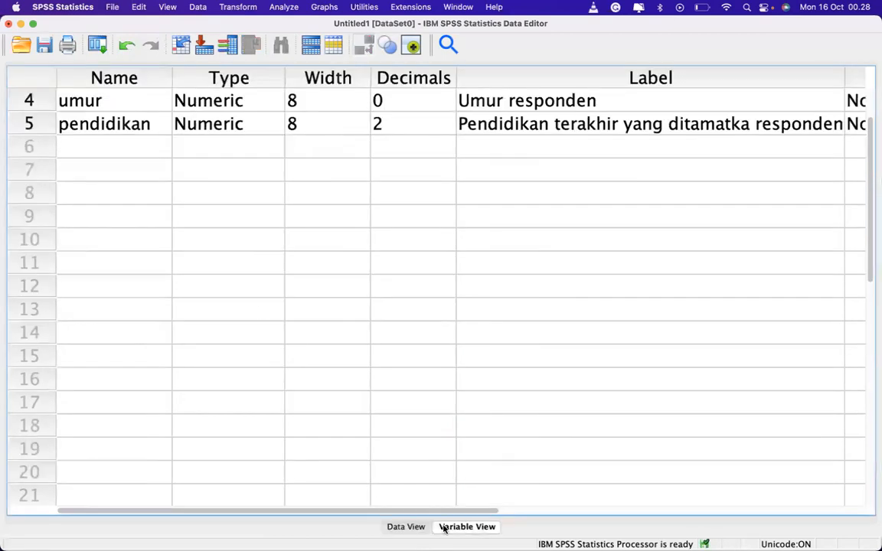
{"action": "scroll", "coordinate": [249, 218], "scroll_direction": "up", "scroll_amount": 3}
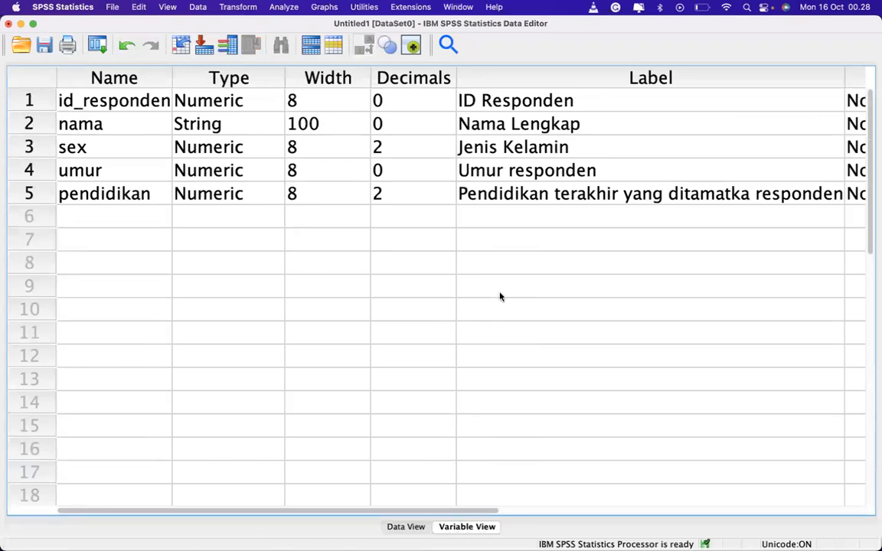
{"action": "scroll", "coordinate": [500, 297], "scroll_direction": "right", "scroll_amount": 10}
{"action": "scroll", "coordinate": [333, 142], "scroll_direction": "left", "scroll_amount": 10}
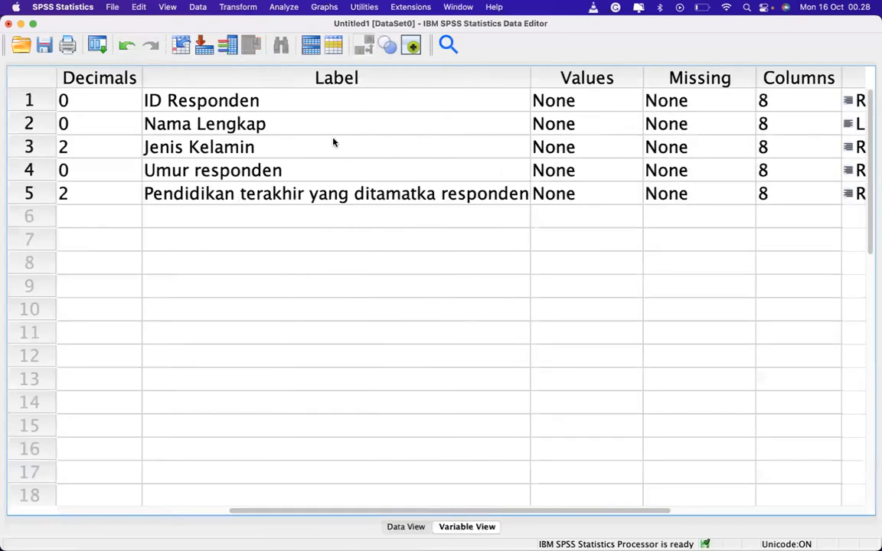
{"action": "scroll", "coordinate": [333, 144], "scroll_direction": "right", "scroll_amount": 2}
{"action": "scroll", "coordinate": [314, 143], "scroll_direction": "left", "scroll_amount": 3}
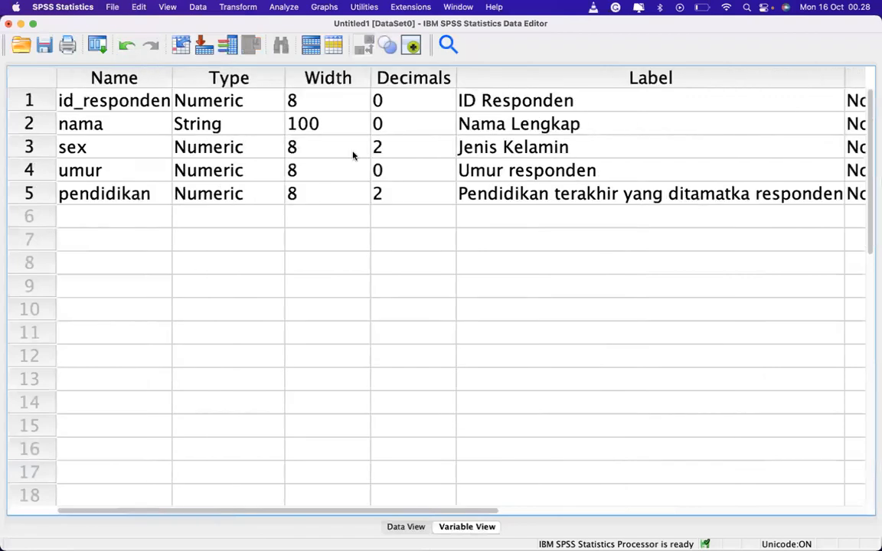
{"action": "scroll", "coordinate": [366, 157], "scroll_direction": "right", "scroll_amount": 5}
- Add a value label to the sex variable that defines code 1 as Laki-laki
{"action": "left_click", "coordinate": [253, 145]}
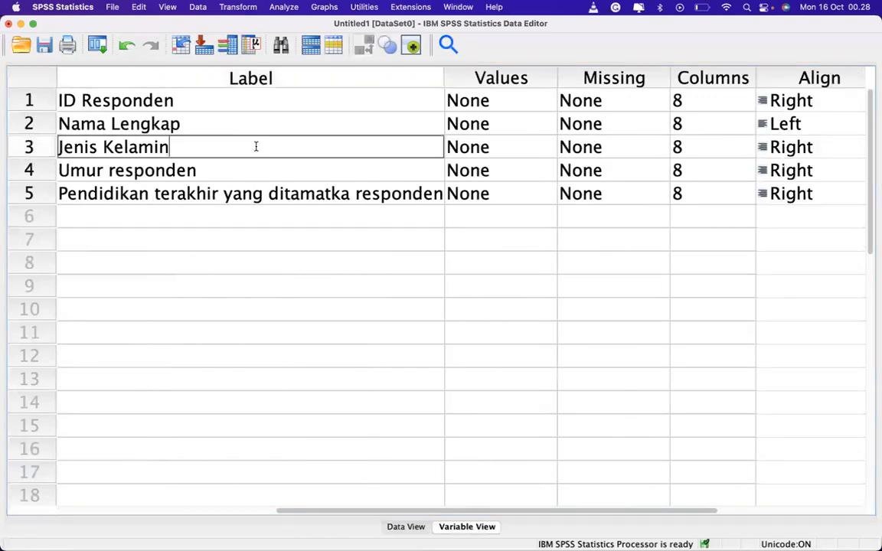
{"action": "left_click", "coordinate": [521, 149]}
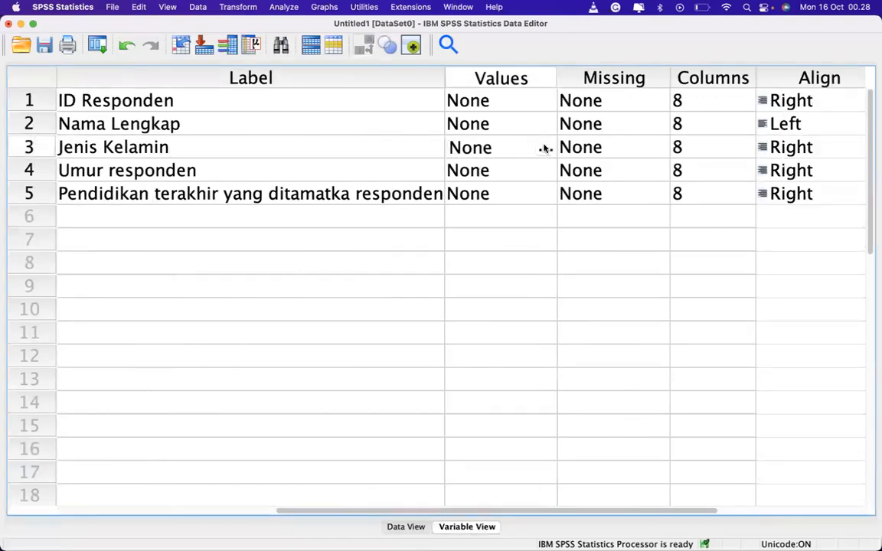
{"action": "left_click", "coordinate": [546, 150]}
{"action": "type", "text": "1"}
{"action": "key", "text": "Tab"}
{"action": "type", "text": "La"}
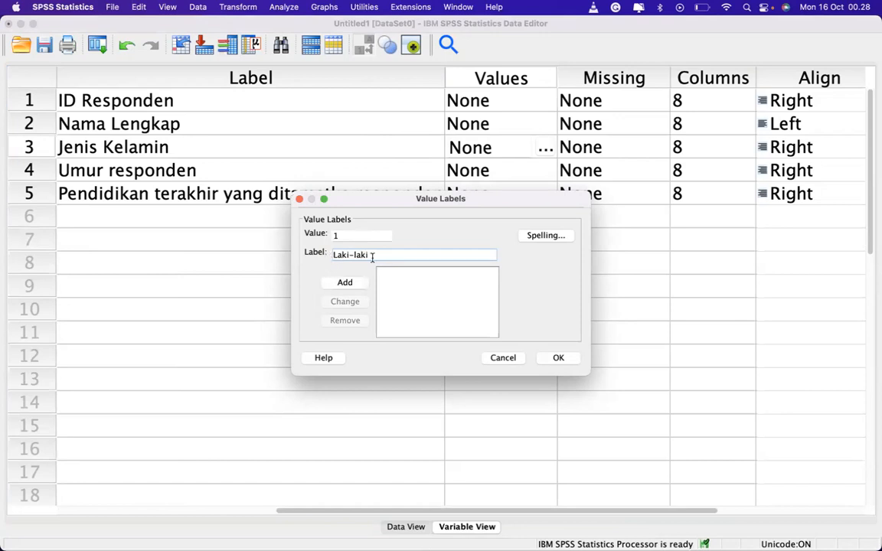
{"action": "left_click_drag", "start_coordinate": [372, 255], "coordinate": [333, 255]}
{"action": "left_click", "coordinate": [355, 282]}
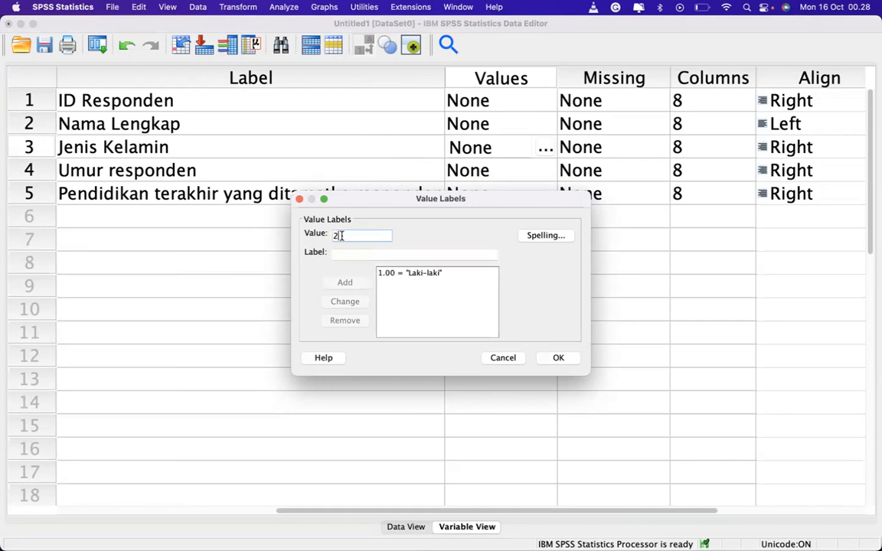
- Define code 2 as Perempuan for the sex variable and apply its value labels
{"action": "left_click", "coordinate": [339, 255]}
{"action": "type", "text": "Perempuan"}
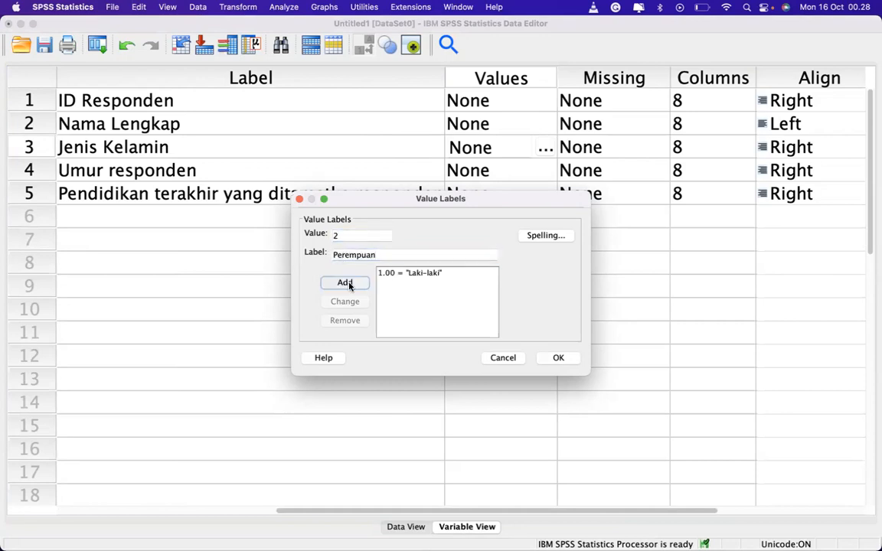
{"action": "left_click", "coordinate": [351, 281]}
{"action": "left_click", "coordinate": [558, 358]}
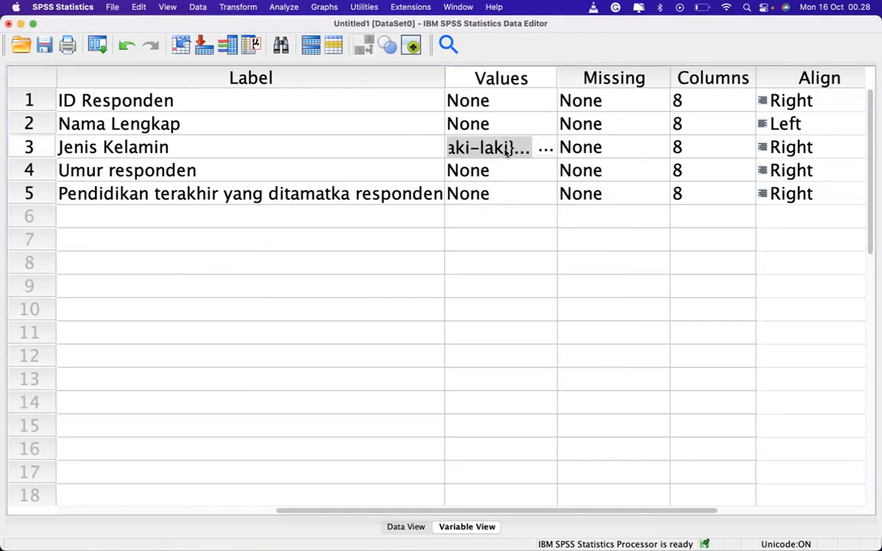
{"action": "left_click", "coordinate": [455, 246]}
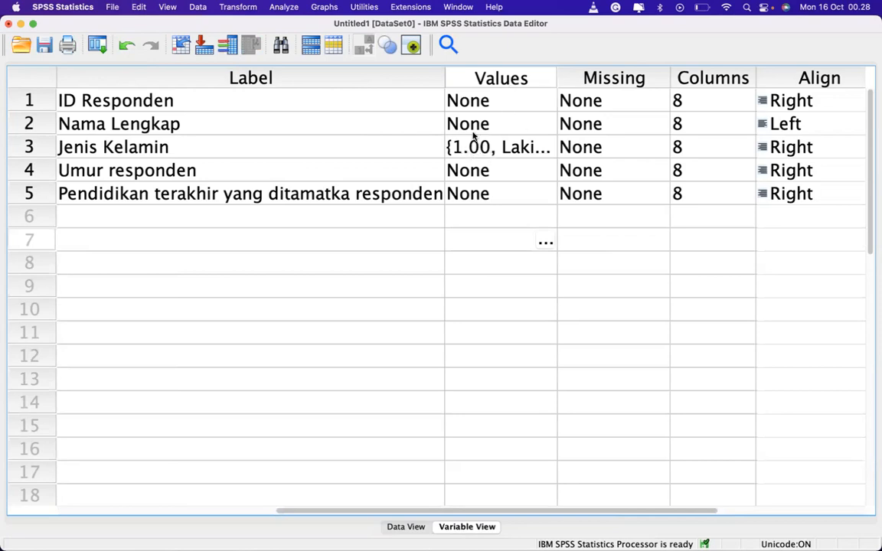
{"action": "left_click", "coordinate": [538, 149]}
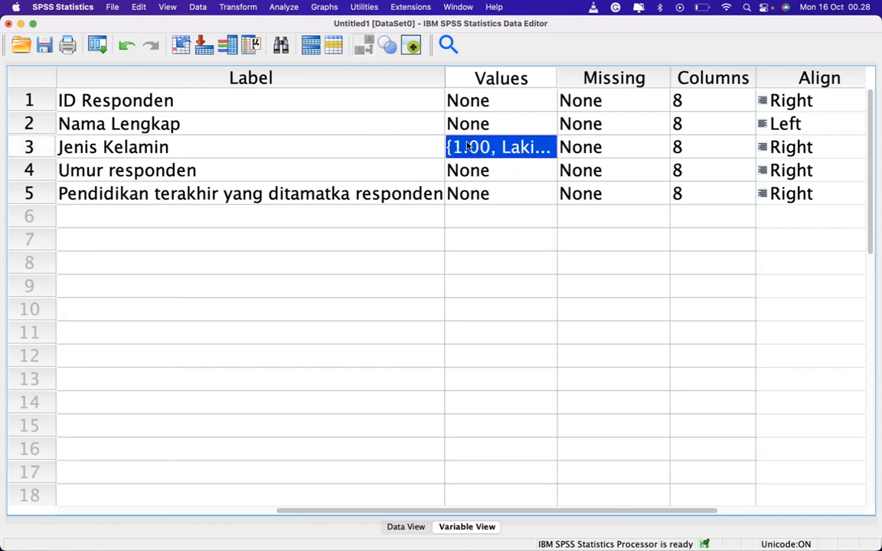
{"action": "left_click", "coordinate": [499, 196]}
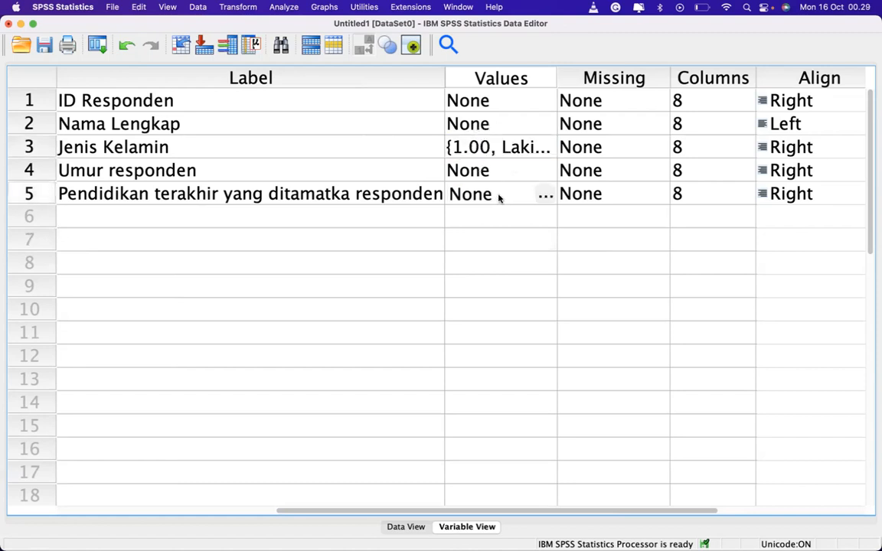
{"action": "left_click", "coordinate": [545, 195]}
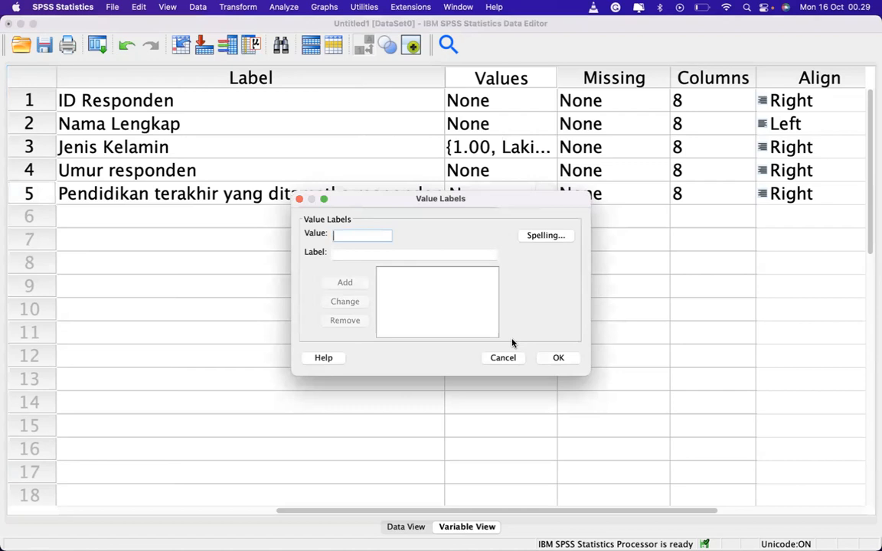
{"action": "left_click", "coordinate": [503, 356]}
- Correct the word ditamatka to ditamatkan in the label of the pendidikan variable
{"action": "double_click", "coordinate": [351, 194]}
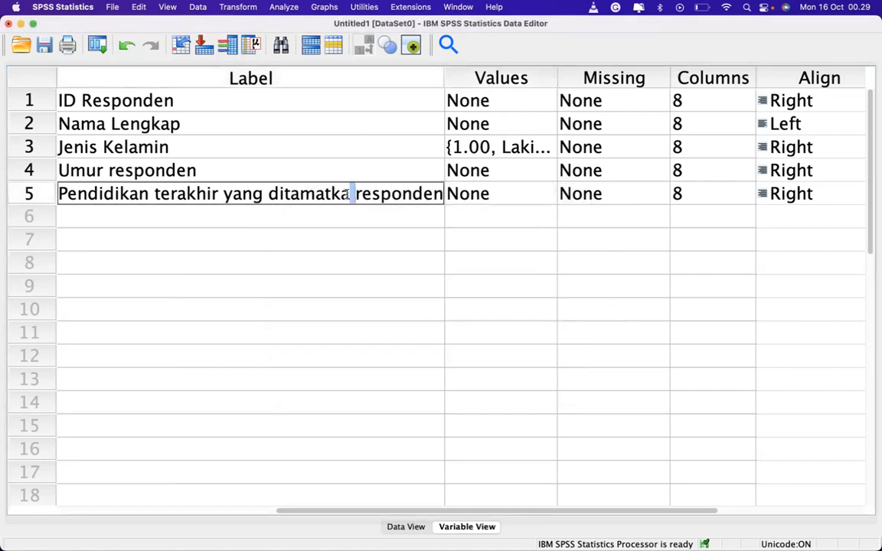
{"action": "type", "text": "n"}
{"action": "left_click", "coordinate": [522, 193]}
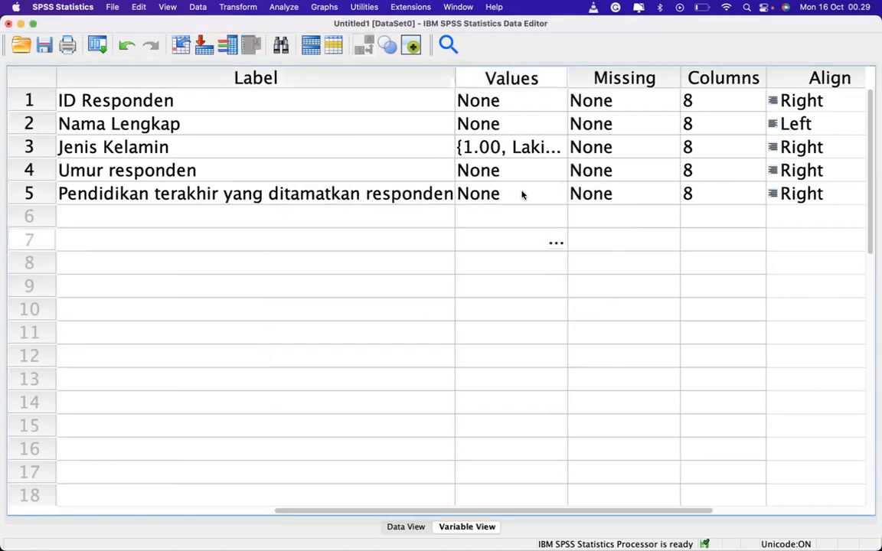
- Define code 1 of pendidikan as Tidak Sekolah/Tidak Tamat SD, copying the label from B8 of the Keterangan Kode sheet in Excel
{"action": "left_click", "coordinate": [558, 193]}
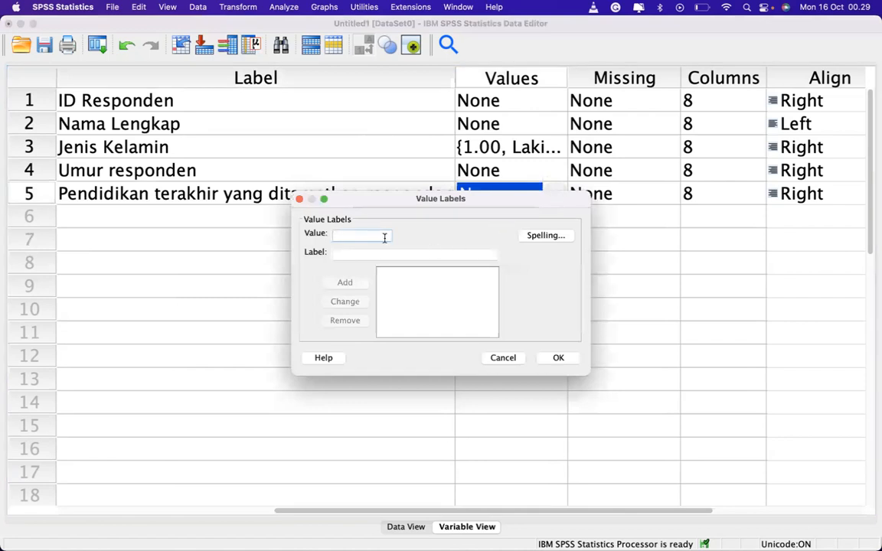
{"action": "key", "text": "Tab"}
{"action": "key", "text": "ctrl+Right"}
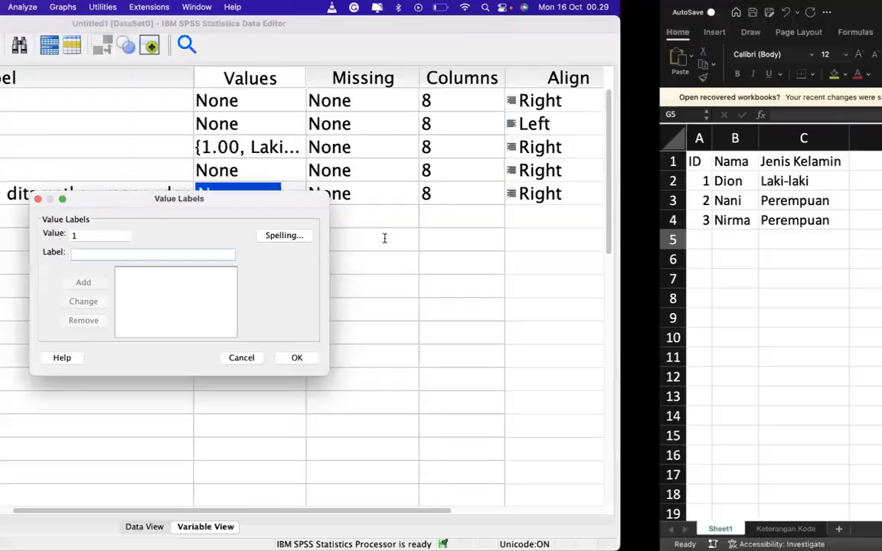
{"action": "left_click", "coordinate": [130, 529]}
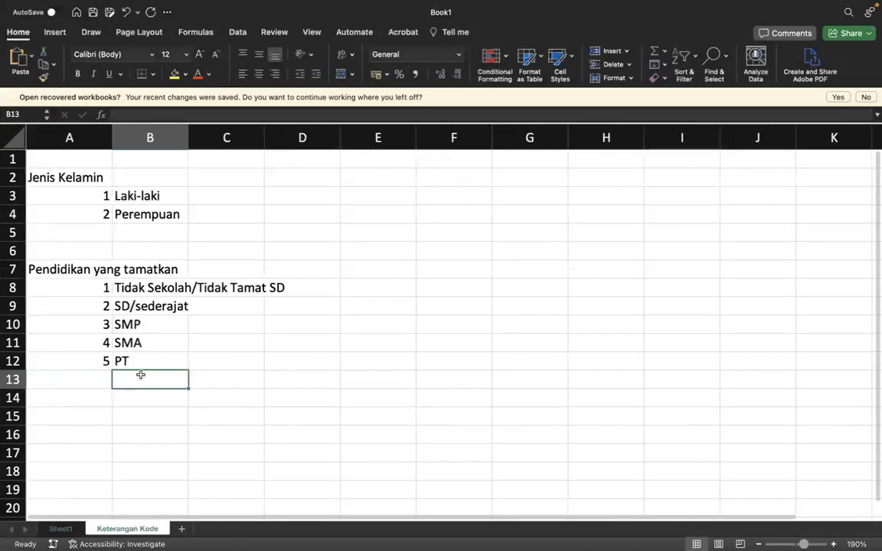
{"action": "left_click", "coordinate": [162, 288]}
{"action": "key", "text": "super+c"}
{"action": "key", "text": "ctrl+Left"}
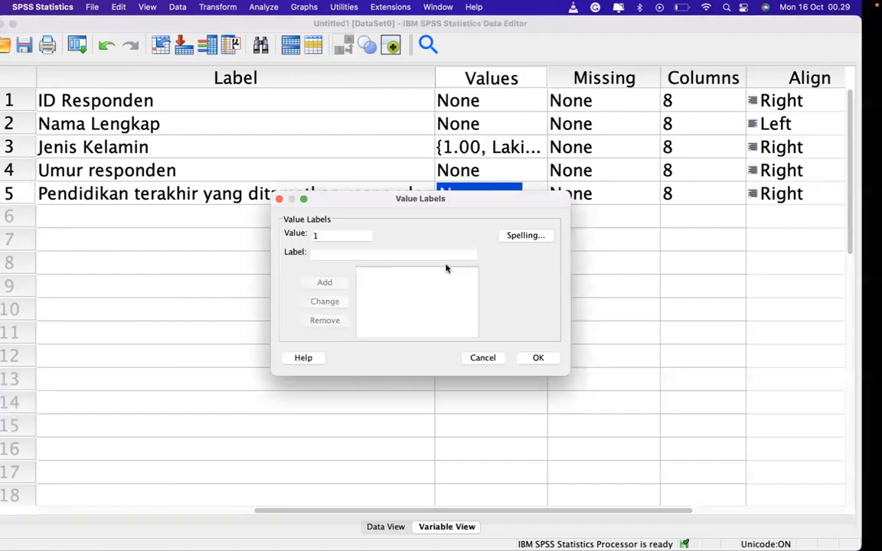
{"action": "key", "text": "super+v"}
{"action": "left_click", "coordinate": [344, 282]}
- Add the pendidikan value labels 2 for SD and 3 for SMP
{"action": "type", "text": "2"}
{"action": "key", "text": "Tab"}
{"action": "type", "text": "S"}
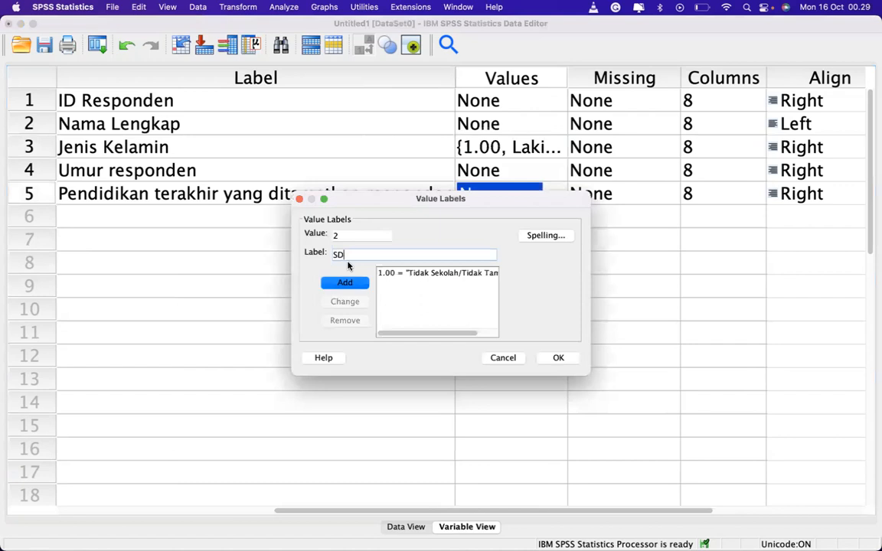
{"action": "key", "text": "Return"}
{"action": "type", "text": "3"}
{"action": "key", "text": "Tab"}
{"action": "type", "text": "SMP"}
{"action": "key", "text": "Return"}
- Add the pendidikan value labels 4 for SMA and 5 for PT, and apply the value labels
{"action": "type", "text": "4"}
{"action": "key", "text": "Tab"}
{"action": "type", "text": "SMA"}
{"action": "key", "text": "Return"}
{"action": "type", "text": "5"}
{"action": "key", "text": "Tab"}
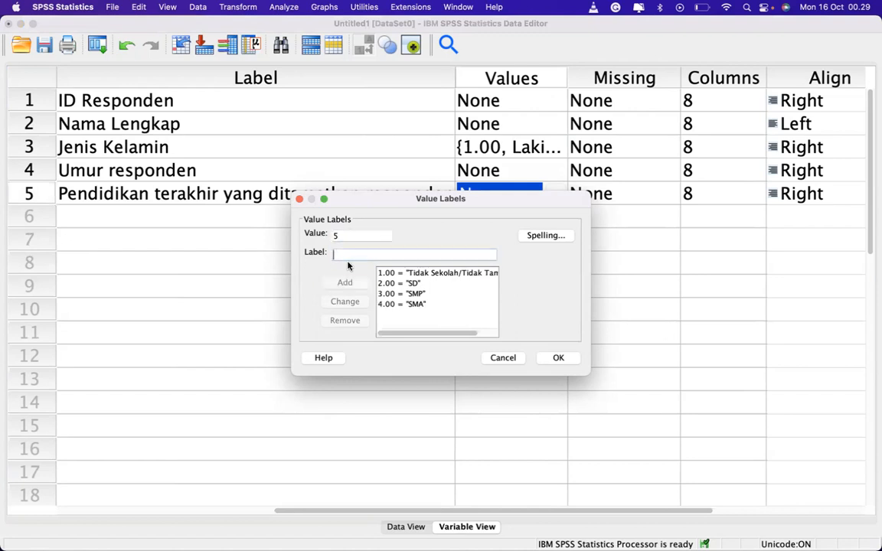
{"action": "type", "text": "PT"}
{"action": "left_click", "coordinate": [345, 283]}
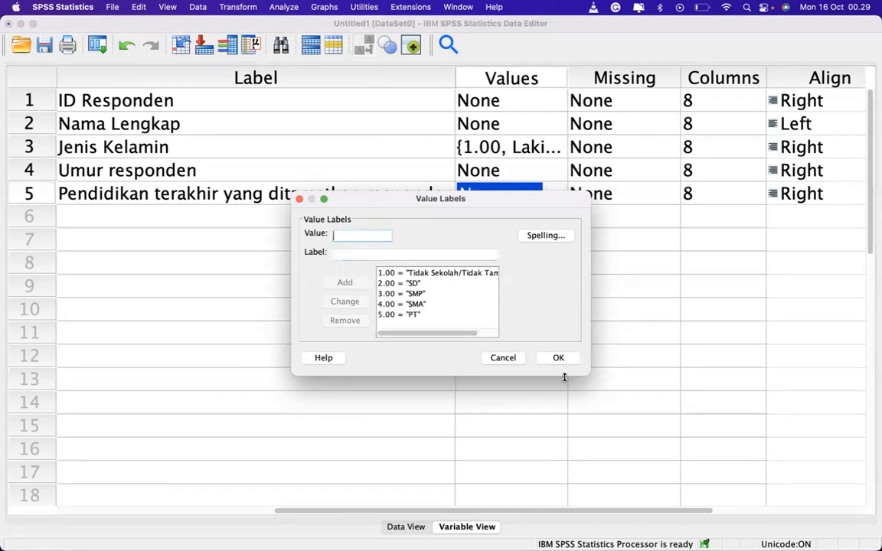
{"action": "left_click", "coordinate": [563, 363]}
{"action": "left_click", "coordinate": [410, 330]}
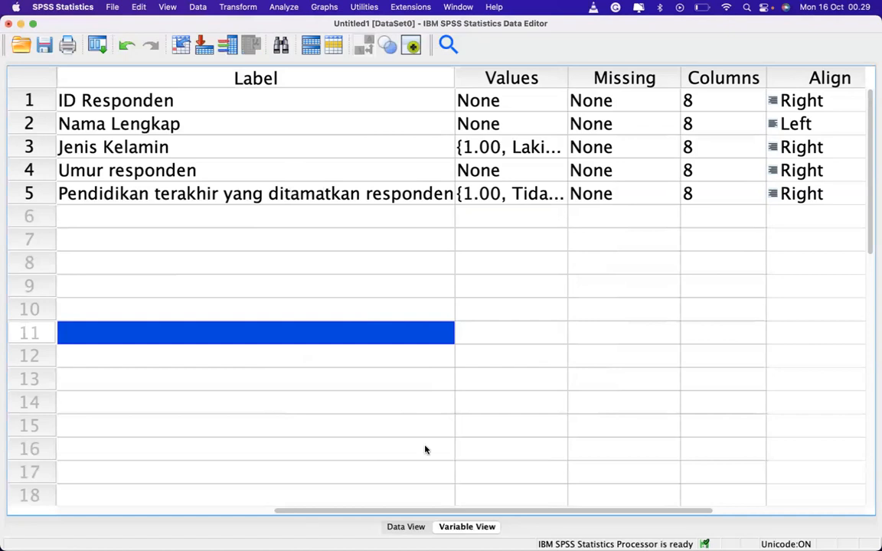
- Show the data view and toggle the value labels display between numeric codes and labels for sex and pendidikan
{"action": "left_click", "coordinate": [406, 526]}
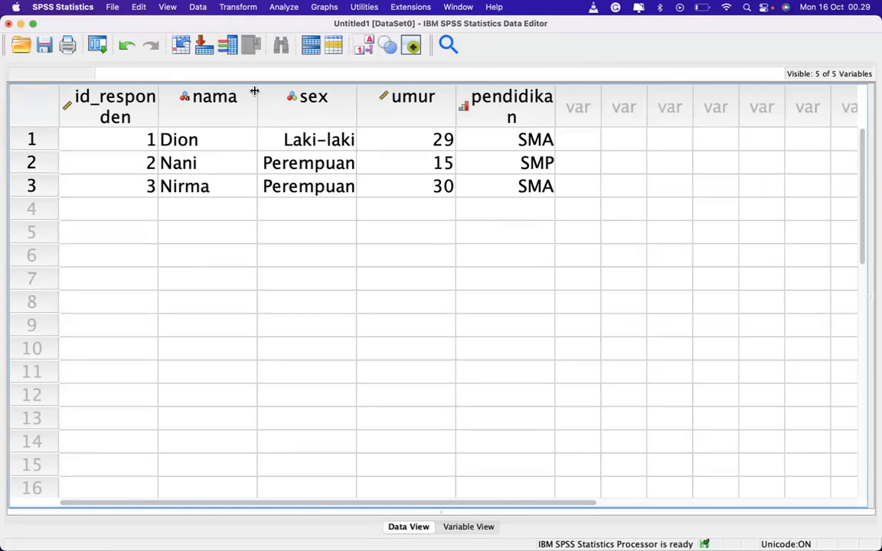
{"action": "left_click", "coordinate": [168, 7]}
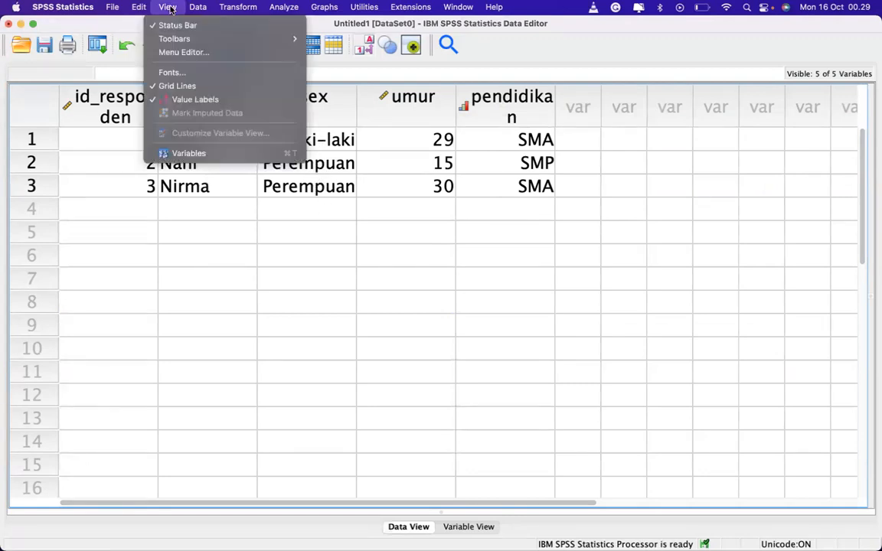
{"action": "left_click", "coordinate": [173, 100]}
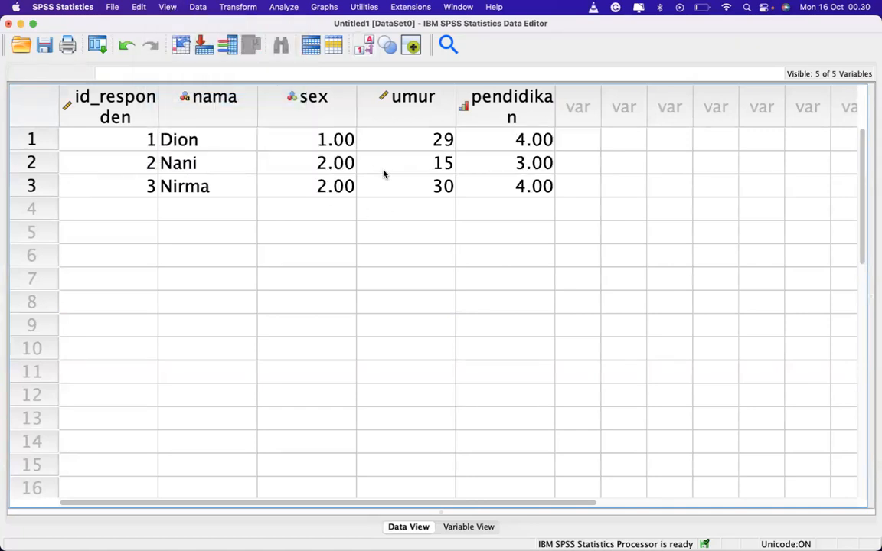
{"action": "left_click", "coordinate": [167, 7]}
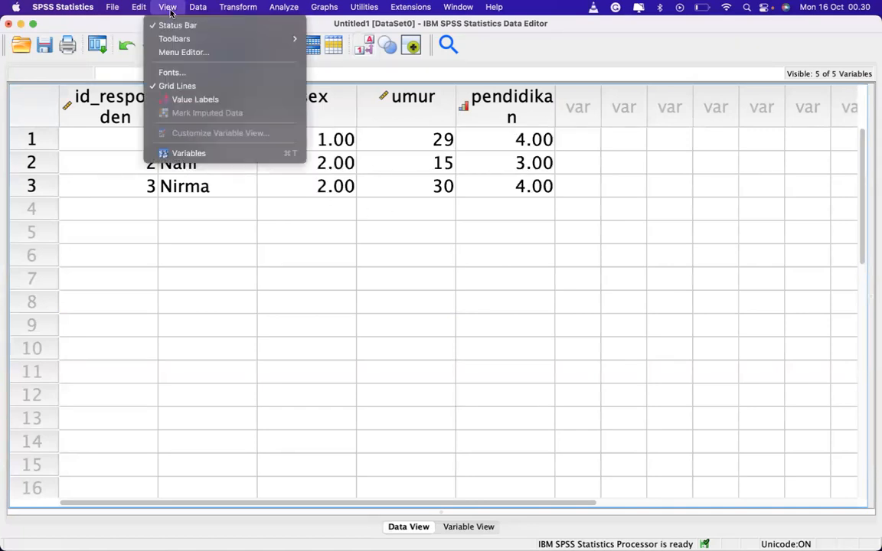
{"action": "left_click", "coordinate": [182, 100]}
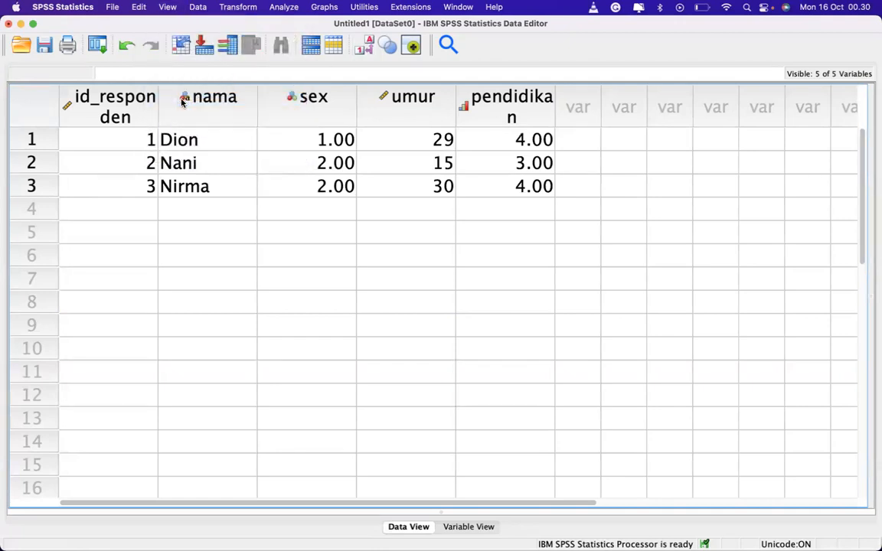
{"action": "left_click", "coordinate": [365, 47]}
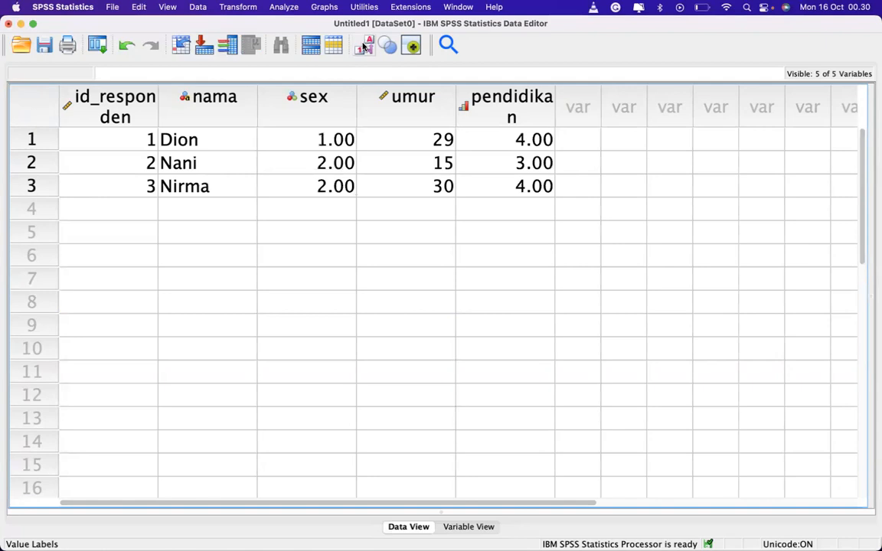
{"action": "left_click", "coordinate": [364, 47]}
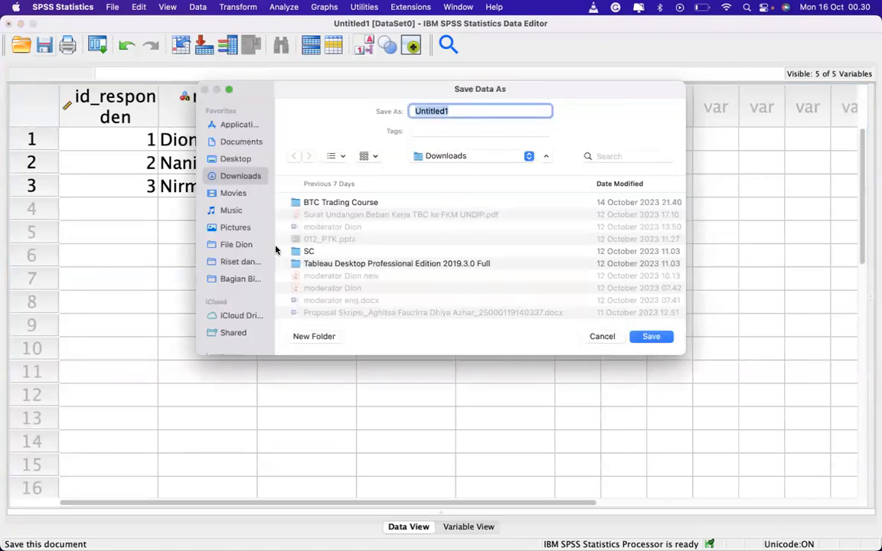
- Save the dataset as LATIHAN ENTRI DATA in the Downloads folder and return to its data editor window
{"action": "type", "text": "LATIHAN ENTRI DATA"}
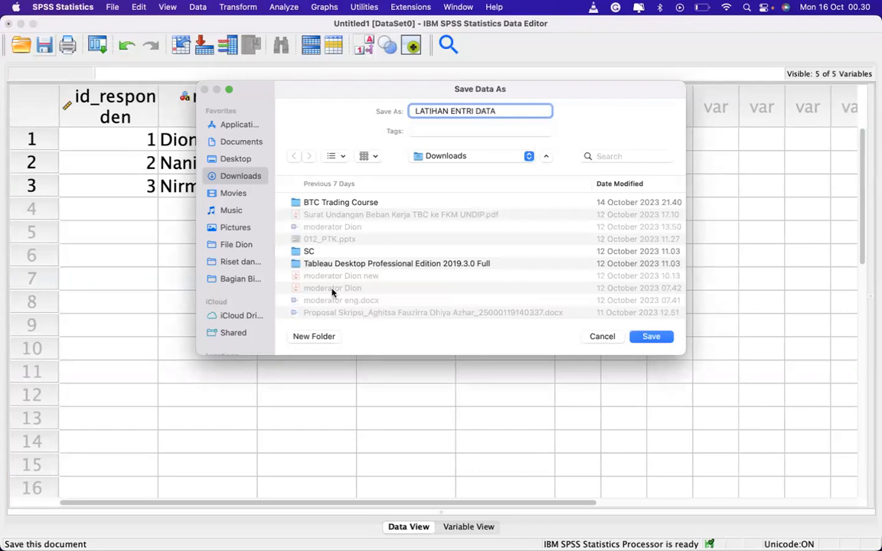
{"action": "left_click", "coordinate": [650, 337]}
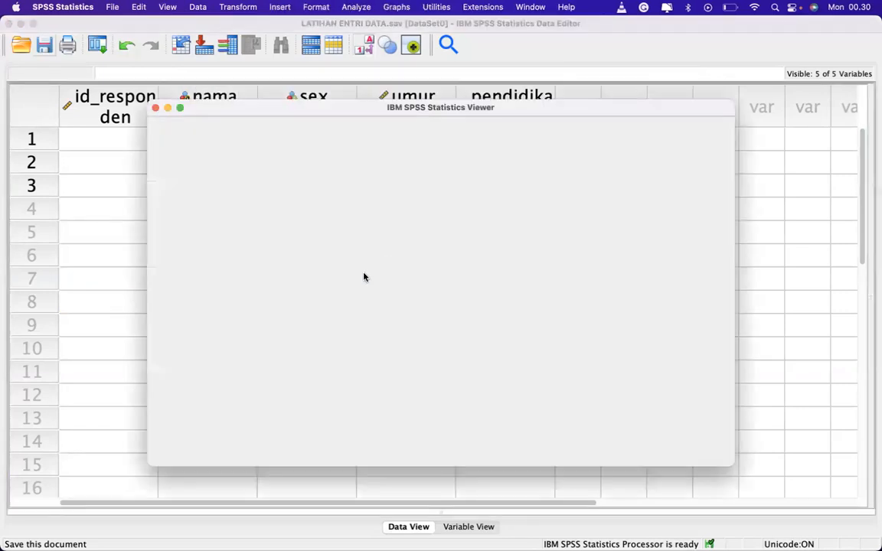
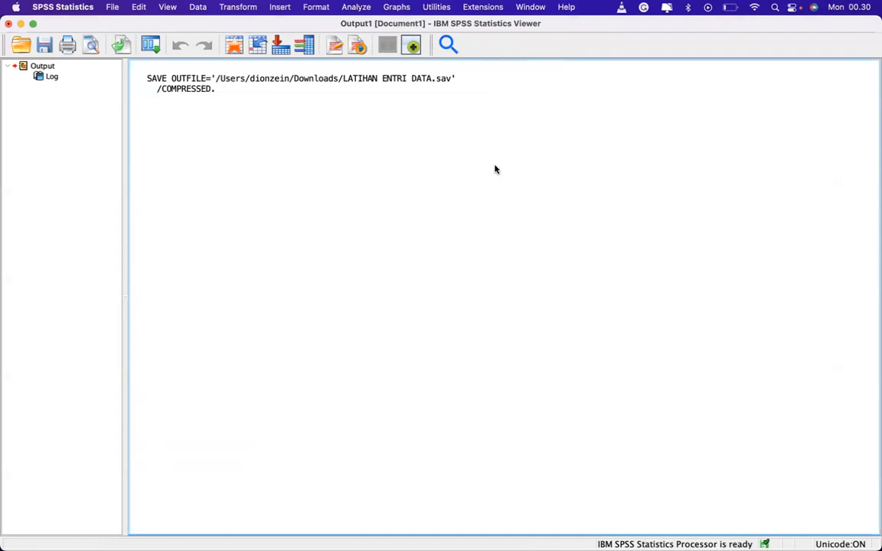
{"action": "left_click", "coordinate": [534, 8]}
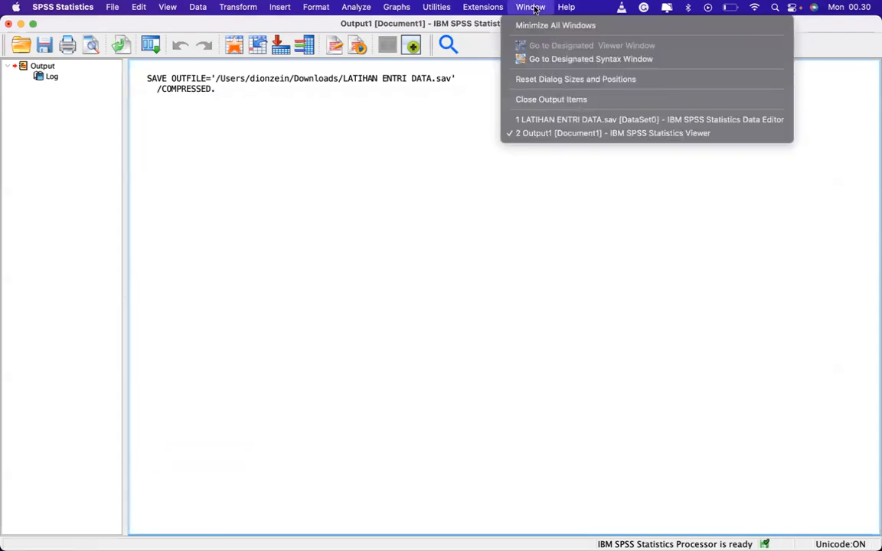
{"action": "left_click", "coordinate": [569, 122]}
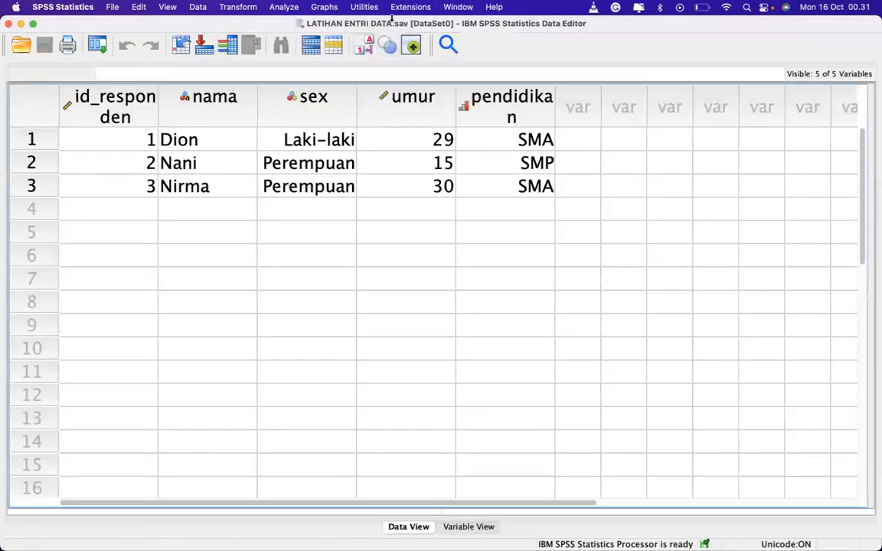
{"action": "left_click", "coordinate": [291, 284]}
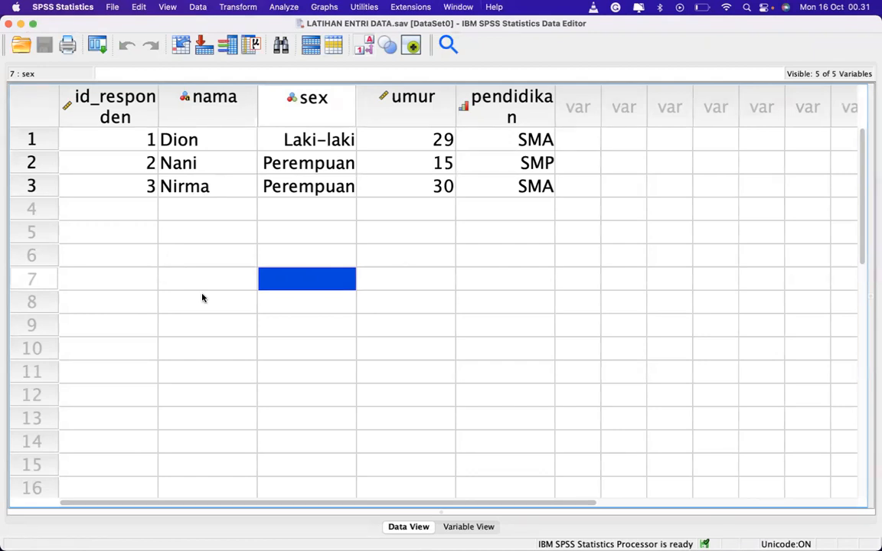
- Switch to Excel and add a new worksheet named LATIHAN ENTRI DATA to Book1
{"action": "key", "text": "ctrl+Up"}
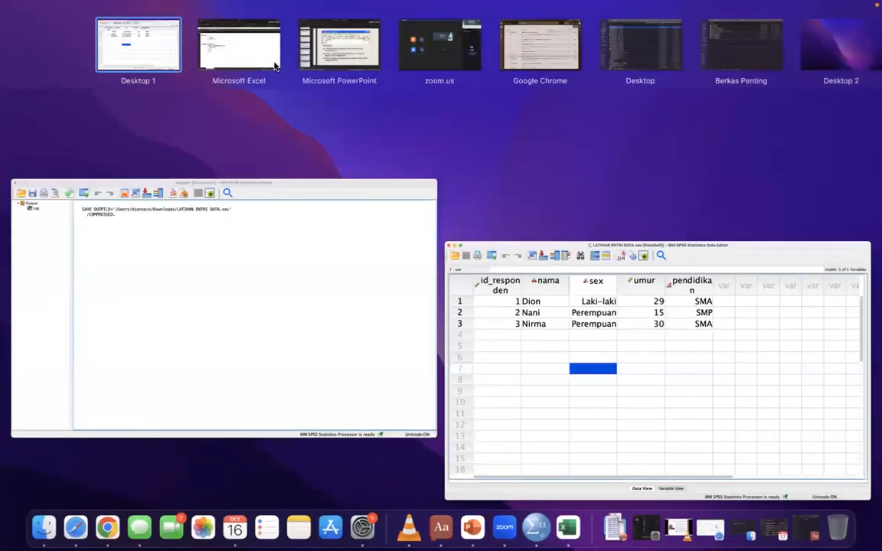
{"action": "left_click", "coordinate": [234, 55]}
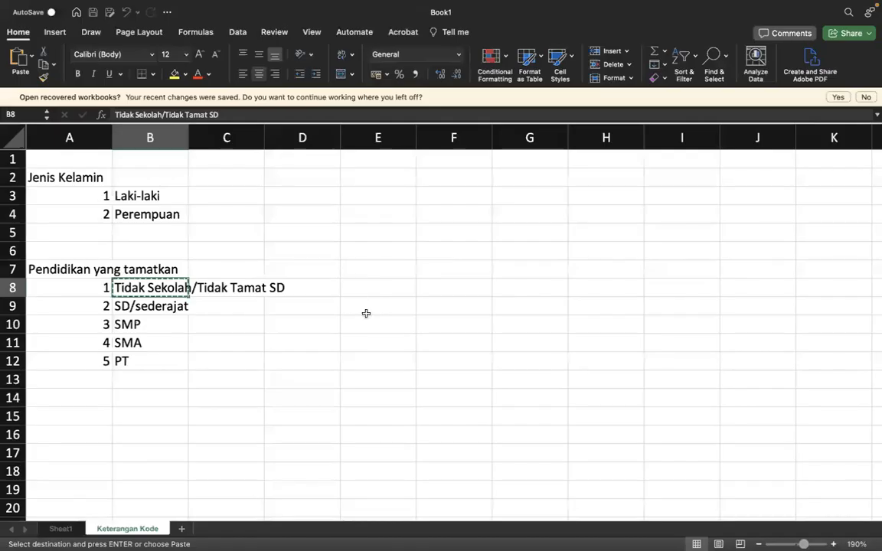
{"action": "key", "text": "ctrl+Up"}
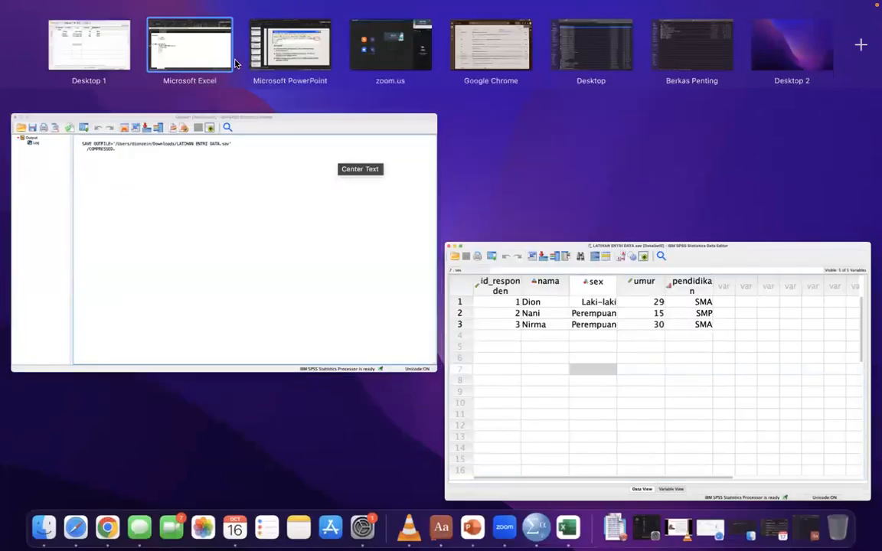
{"action": "left_click", "coordinate": [220, 53]}
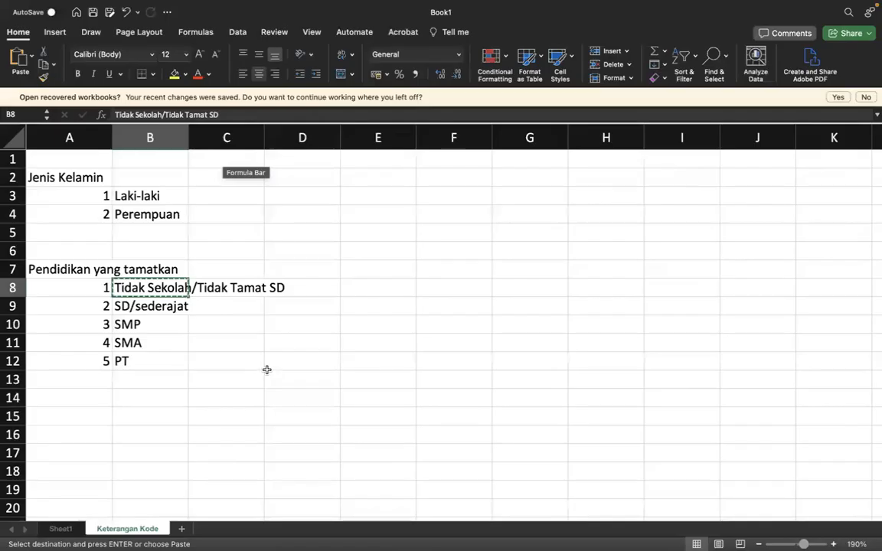
{"action": "left_click", "coordinate": [182, 528]}
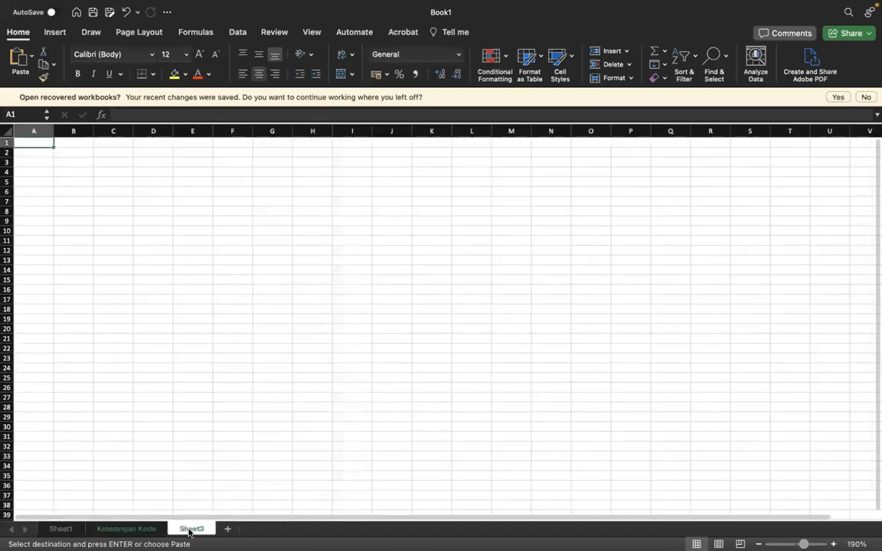
{"action": "double_click", "coordinate": [189, 528]}
{"action": "type", "text": "LATIHAN"}
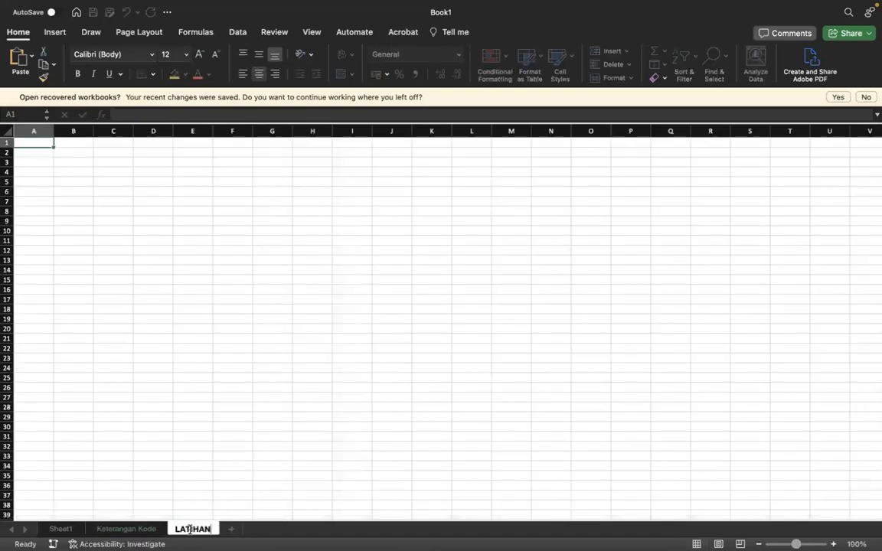
{"action": "type", "text": " ENTRI DATA"}
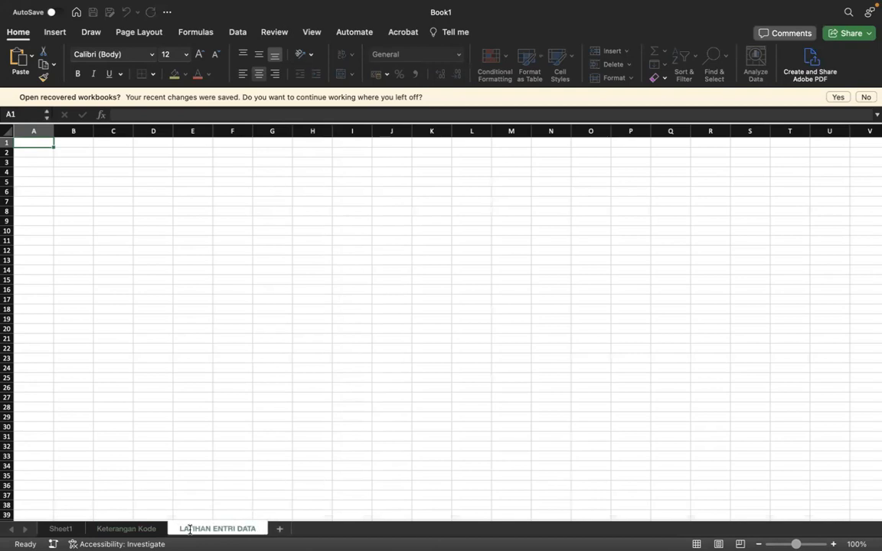
{"action": "key", "text": "Return"}
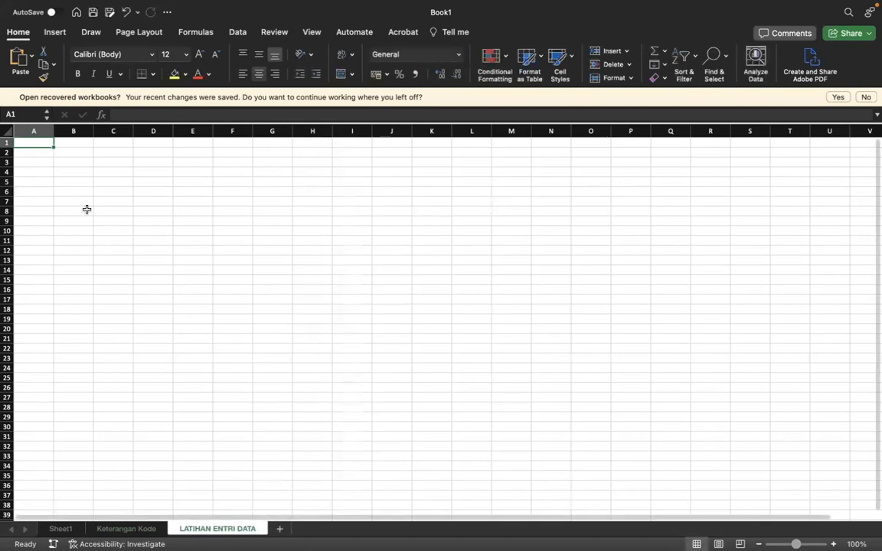
- Enter the column headers ID, NAMA and ASAL SEKOLAH in cells A1 to C1
{"action": "double_click", "coordinate": [41, 144]}
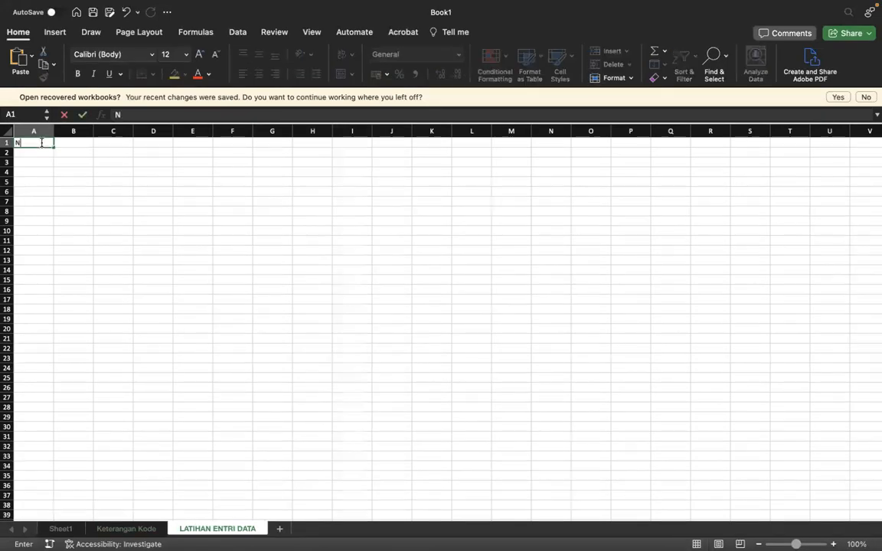
{"action": "type", "text": "ID"}
{"action": "key", "text": "Tab"}
{"action": "type", "text": "NAMA"}
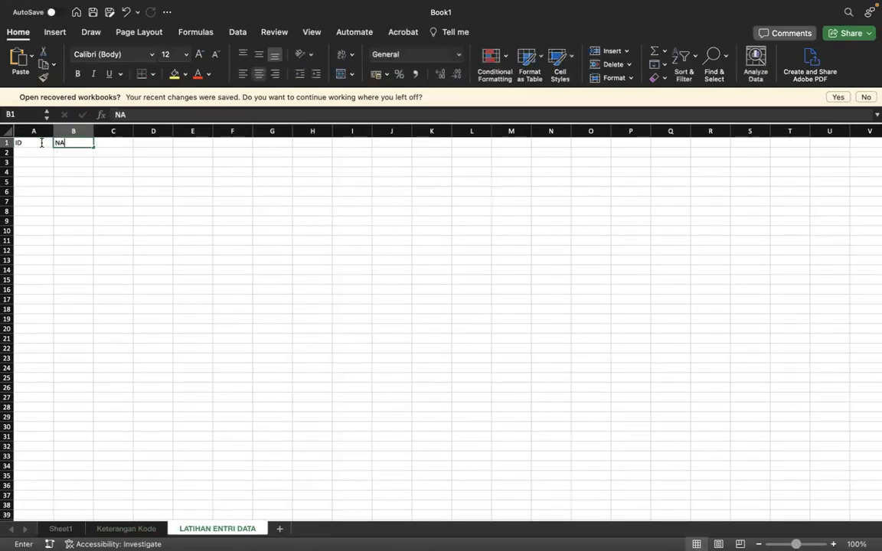
{"action": "key", "text": "Tab"}
{"action": "type", "text": "ASAL SEKOLAH"}
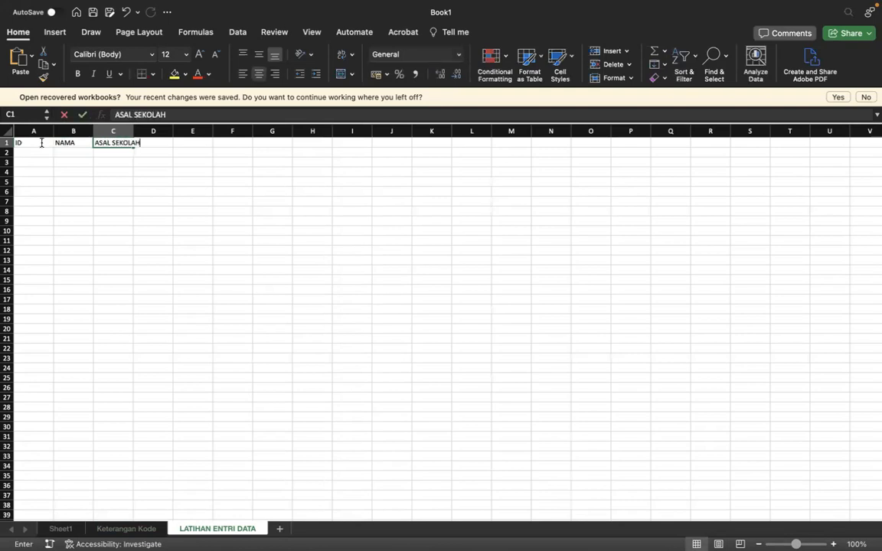
- Enter the column header JENIS KELAMIN in cell D1
{"action": "key", "text": "Tab"}
{"action": "type", "text": "S"}
{"action": "key", "text": "BackSpace"}
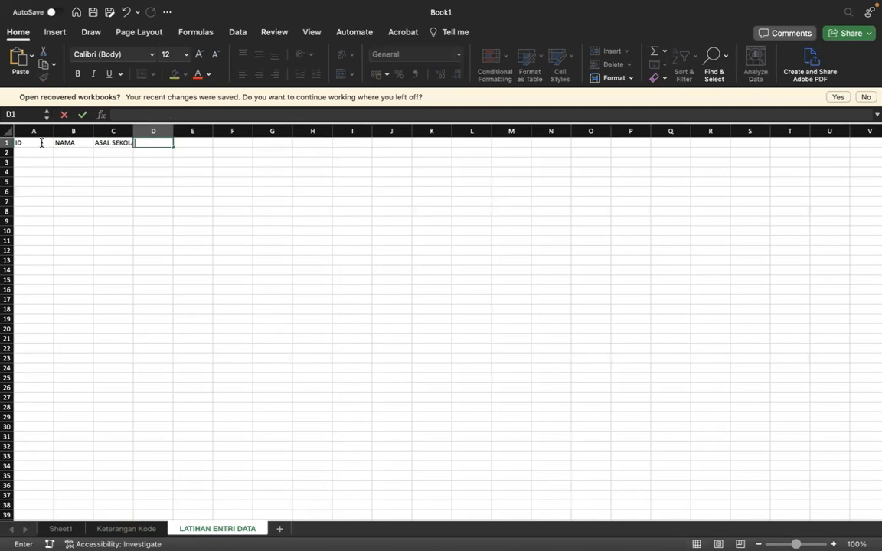
{"action": "type", "text": "PE"}
{"action": "key", "text": "BackSpace"}
{"action": "type", "text": "JENIS KELAMI"}
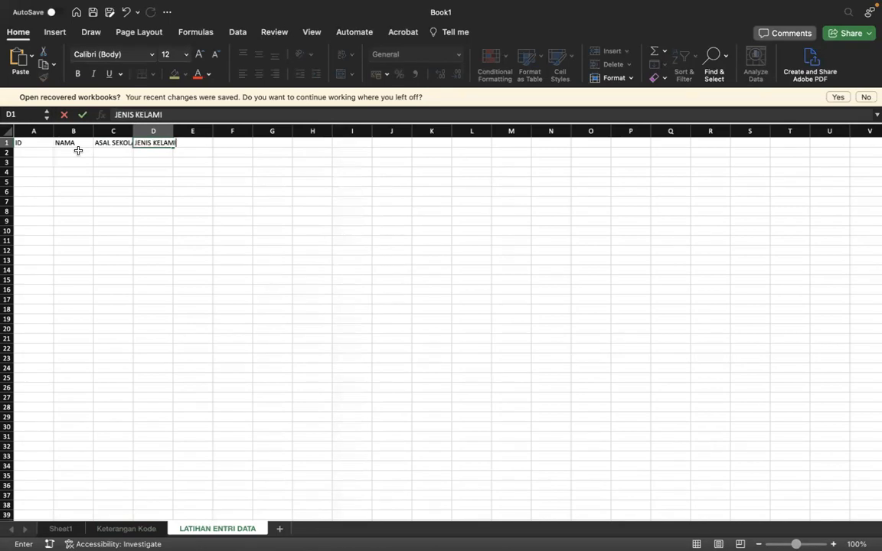
{"action": "type", "text": "N"}
{"action": "key", "text": "Tab"}
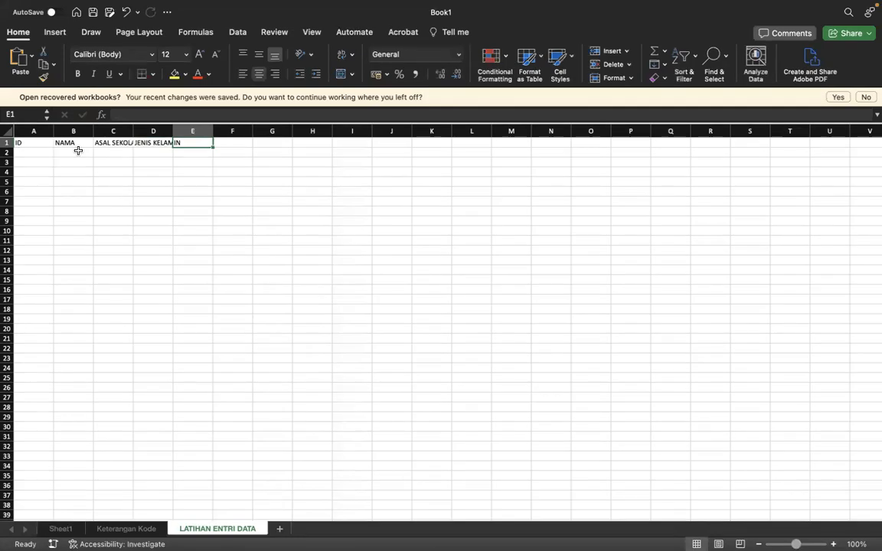
- Autofit the widths of columns A to D to their headers
{"action": "scroll", "coordinate": [138, 166], "scroll_direction": "up", "scroll_amount": 2}
{"action": "scroll", "coordinate": [138, 166], "scroll_direction": "up", "scroll_amount": 8}
{"action": "left_click_drag", "start_coordinate": [92, 140], "coordinate": [315, 137]}
{"action": "double_click", "coordinate": [359, 138]}
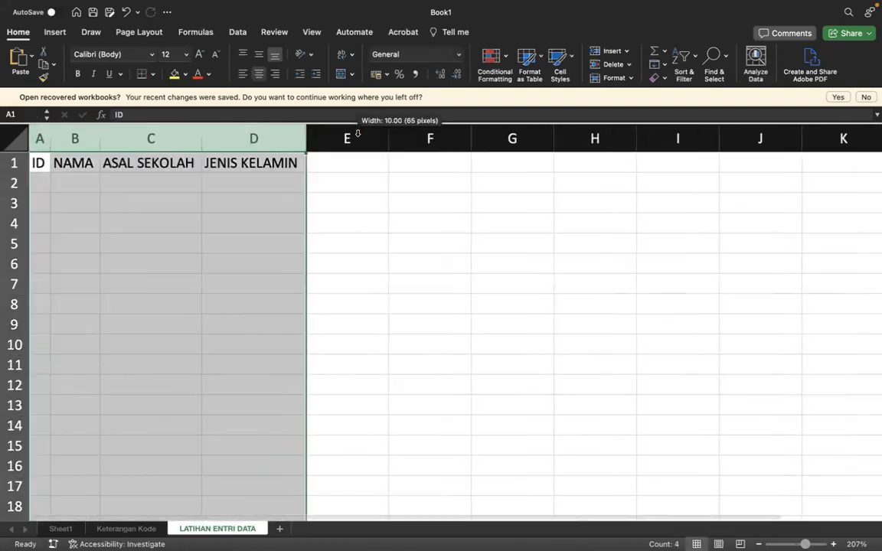
- Enter the headers UMUR in E1 and JUMLAH SAUDARA KANDUNG in F1, and adjust both column widths to fit their text
{"action": "left_click", "coordinate": [352, 167]}
{"action": "type", "text": "UMUR"}
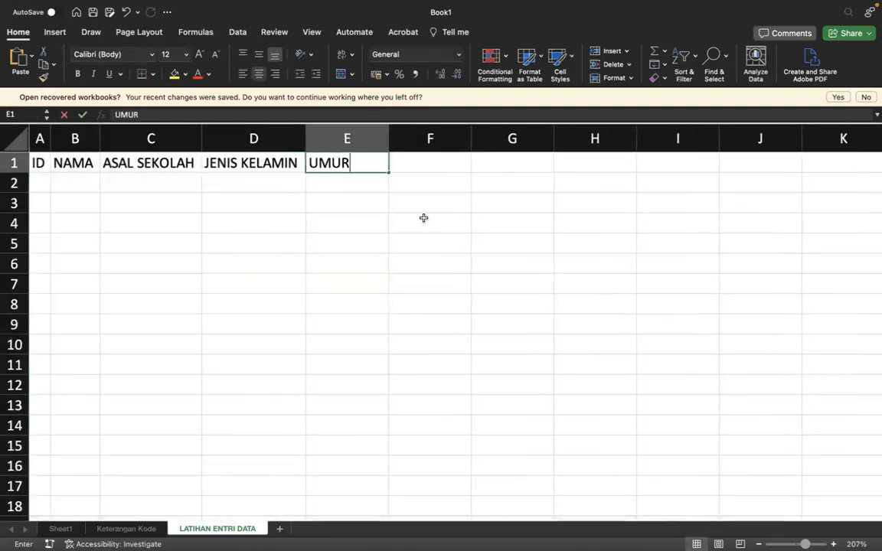
{"action": "key", "text": "Tab"}
{"action": "type", "text": "JUMLAH "}
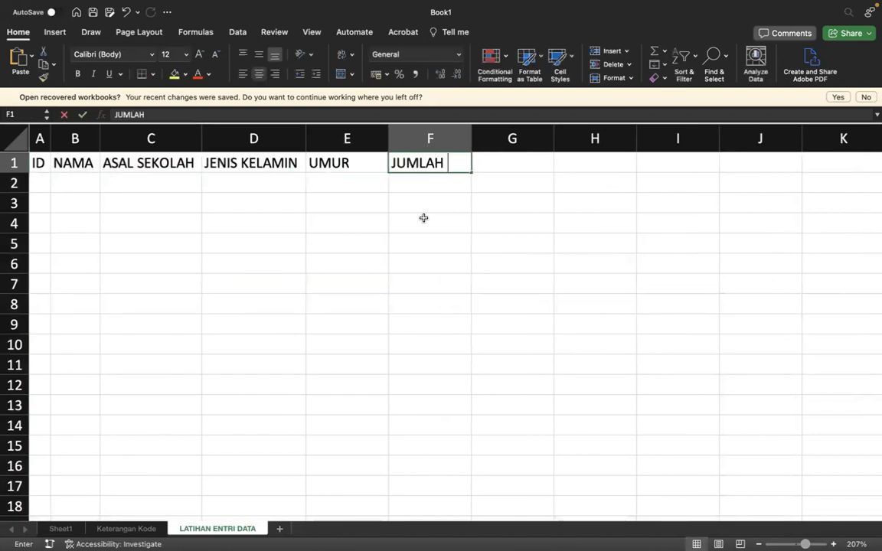
{"action": "type", "text": "SAUDARAK"}
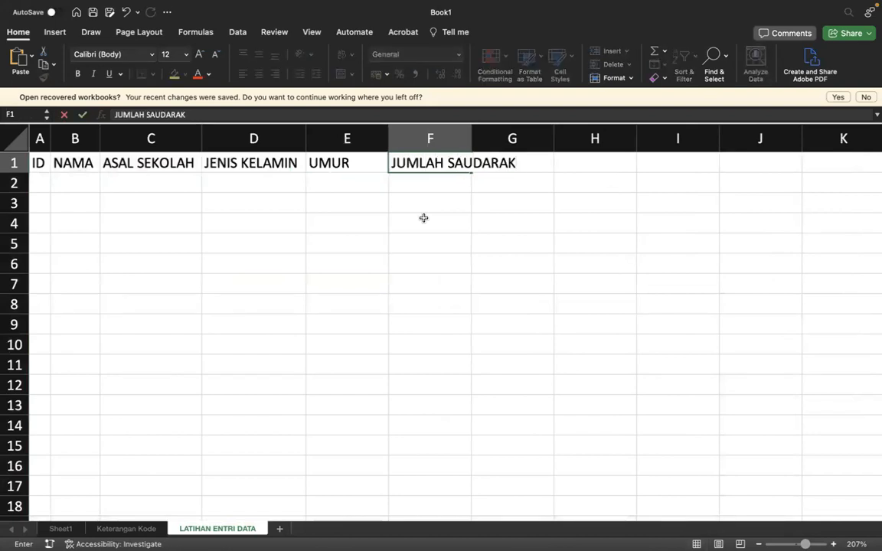
{"action": "type", "text": "ANDUNG"}
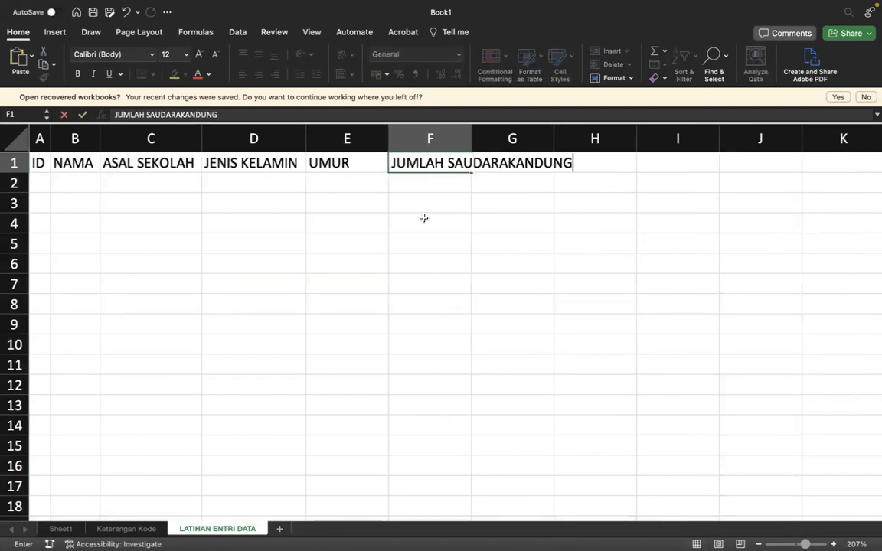
{"action": "left_click", "coordinate": [186, 113]}
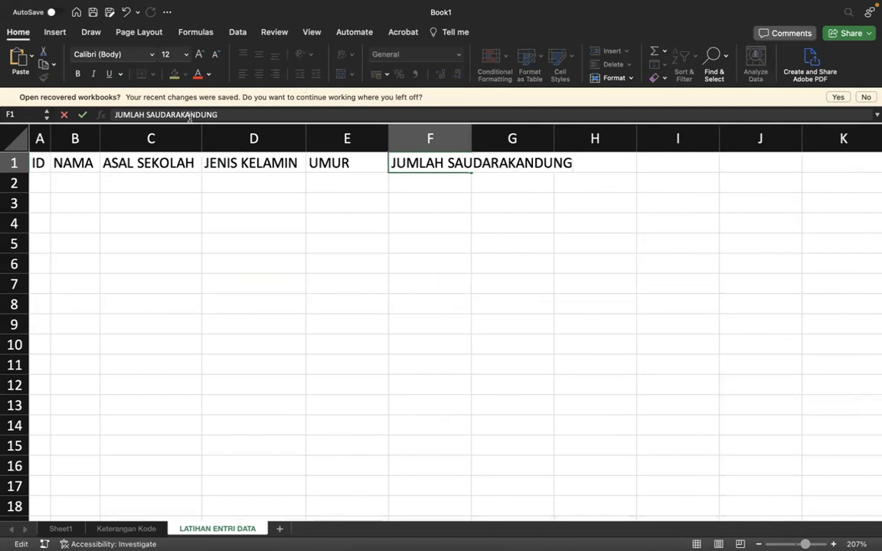
{"action": "key", "text": "Return"}
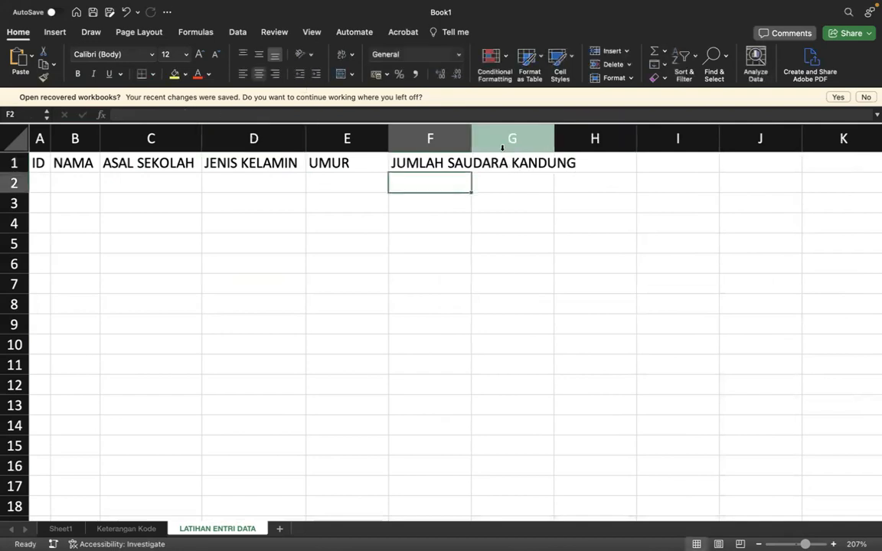
{"action": "left_click_drag", "start_coordinate": [389, 138], "coordinate": [357, 138]}
{"action": "left_click_drag", "start_coordinate": [452, 140], "coordinate": [557, 138]}
- Enter the column header PENGHASILAN KELUARGA in cell G1 and widen column G to fit its text
{"action": "left_click", "coordinate": [577, 161]}
{"action": "type", "text": "P"}
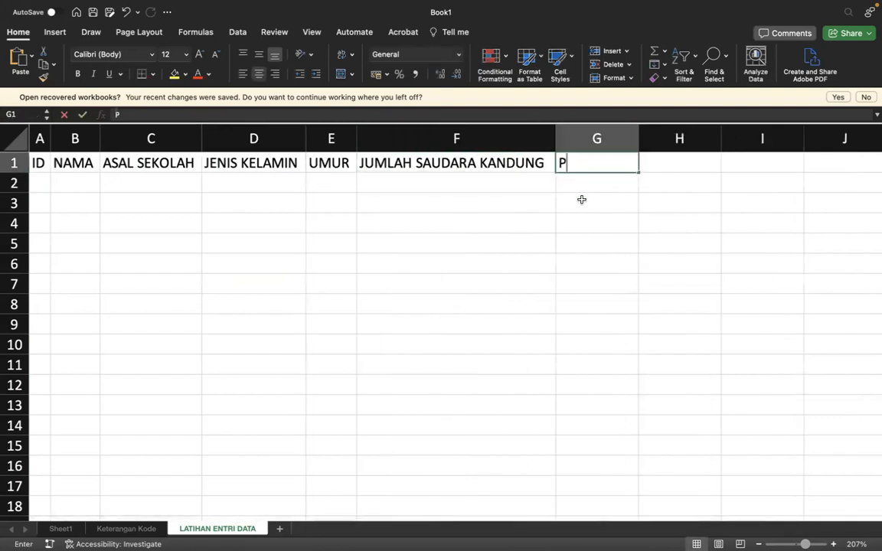
{"action": "type", "text": "ENGHASILAN KELUARGA"}
{"action": "key", "text": "Return"}
{"action": "left_click_drag", "start_coordinate": [636, 138], "coordinate": [731, 138]}
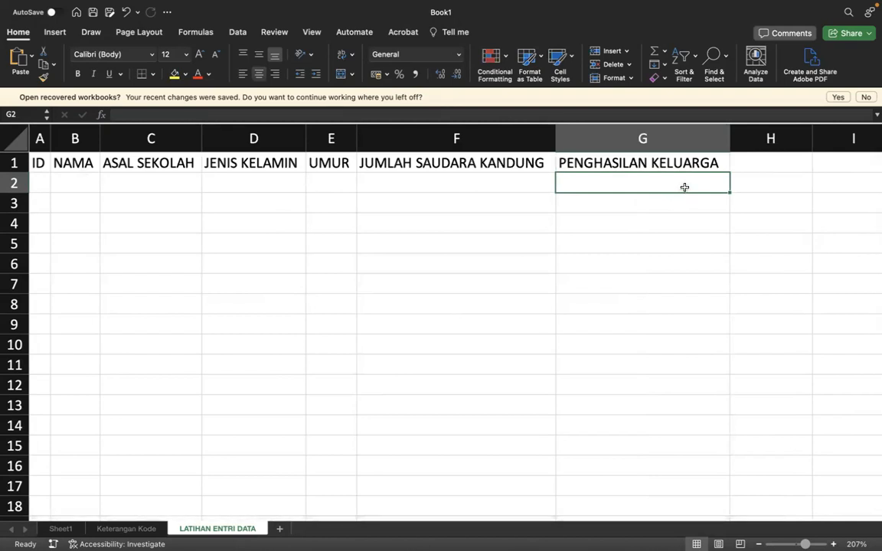
- Enter the column header PENDIDIKAN AYAH in cell H1 and widen column H to fit its text
{"action": "left_click", "coordinate": [762, 164]}
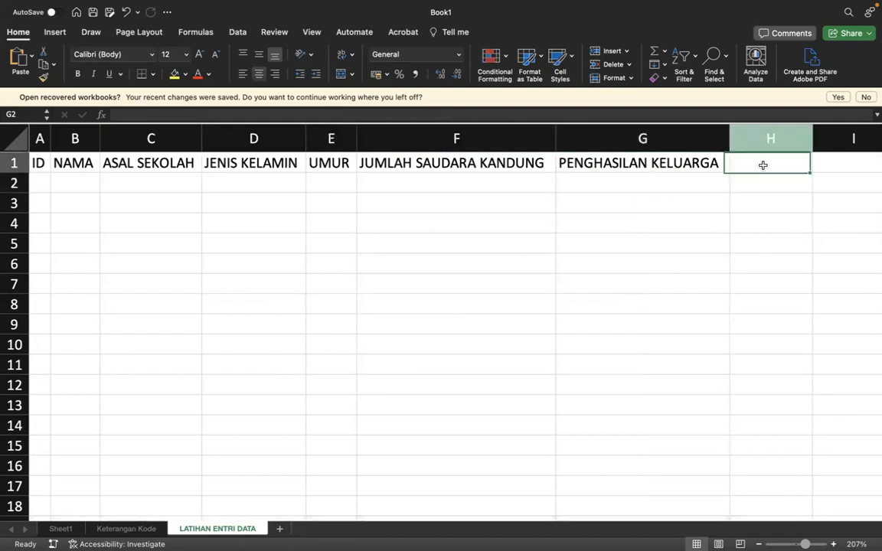
{"action": "type", "text": "PENDIDIKAN AYAH"}
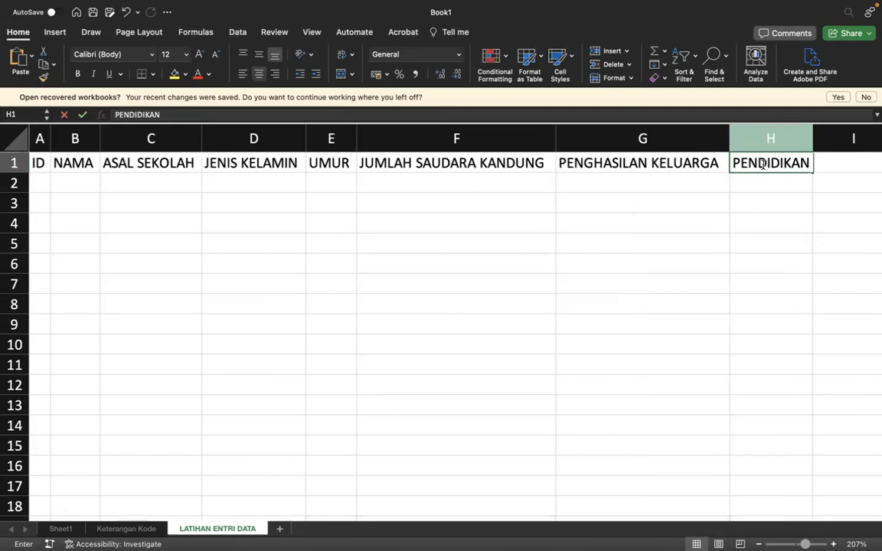
{"action": "key", "text": "Return"}
{"action": "left_click_drag", "start_coordinate": [812, 138], "coordinate": [856, 138]}
{"action": "left_click_drag", "start_coordinate": [40, 138], "coordinate": [769, 174]}
- Enter 1 as the first respondent's ID in cell A2
{"action": "left_click", "coordinate": [40, 182]}
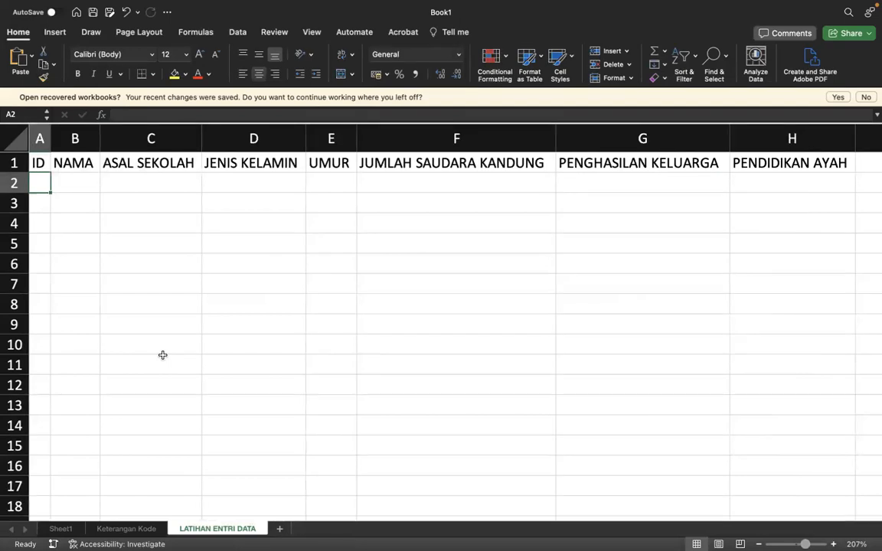
{"action": "type", "text": "1"}
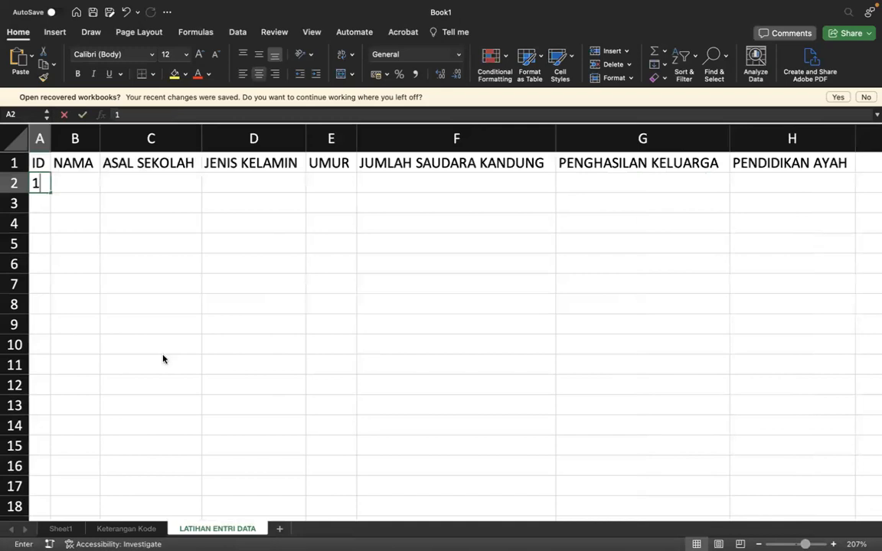
{"action": "key", "text": "Tab"}
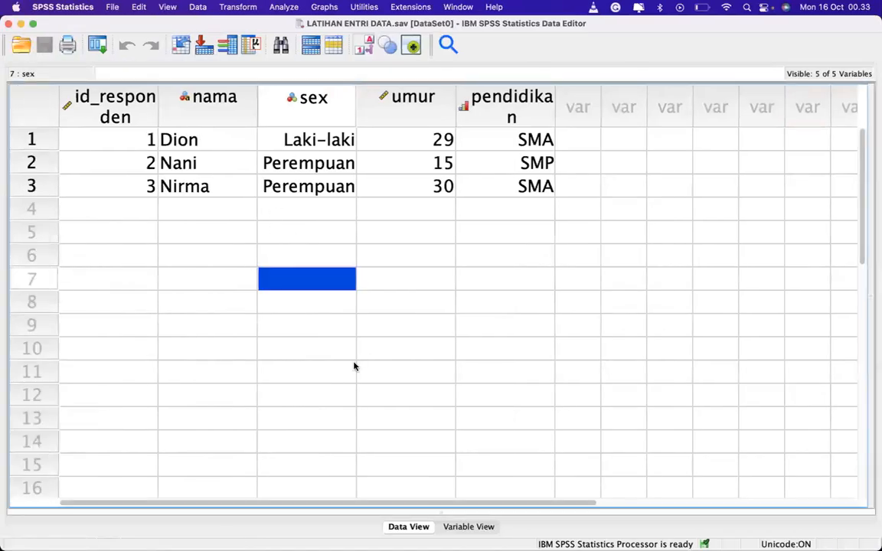
- Switch to SPSS and compare its variable names and data layout with the header row of the Excel sheet
{"action": "left_click", "coordinate": [468, 527]}
{"action": "scroll", "coordinate": [95, 163], "scroll_direction": "left", "scroll_amount": 5}
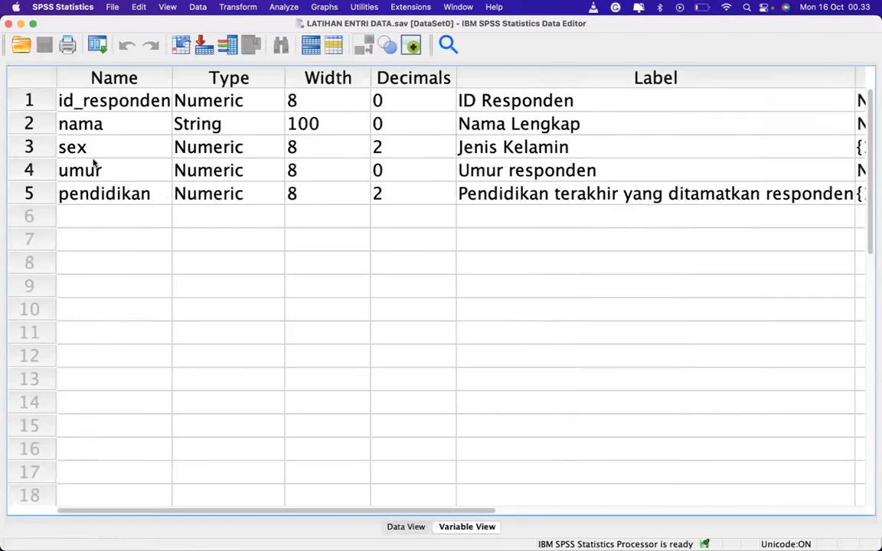
{"action": "left_click", "coordinate": [111, 122]}
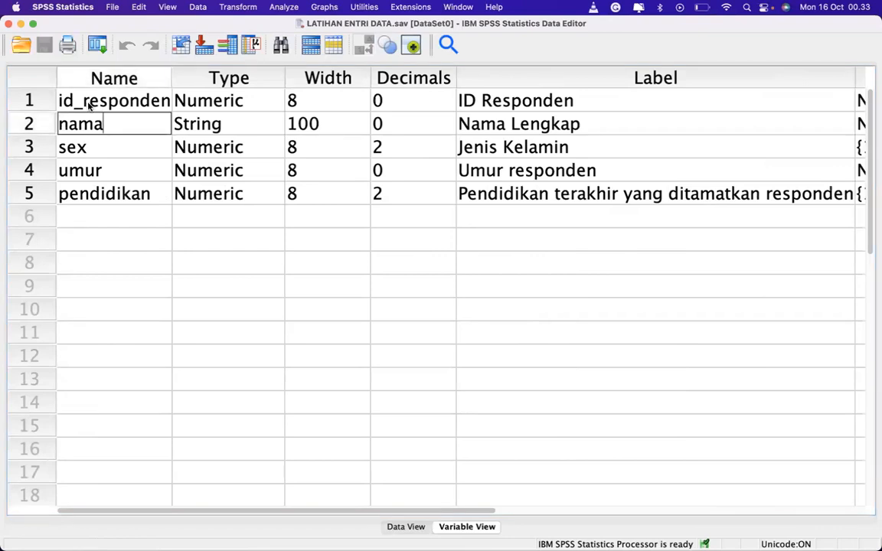
{"action": "double_click", "coordinate": [64, 102]}
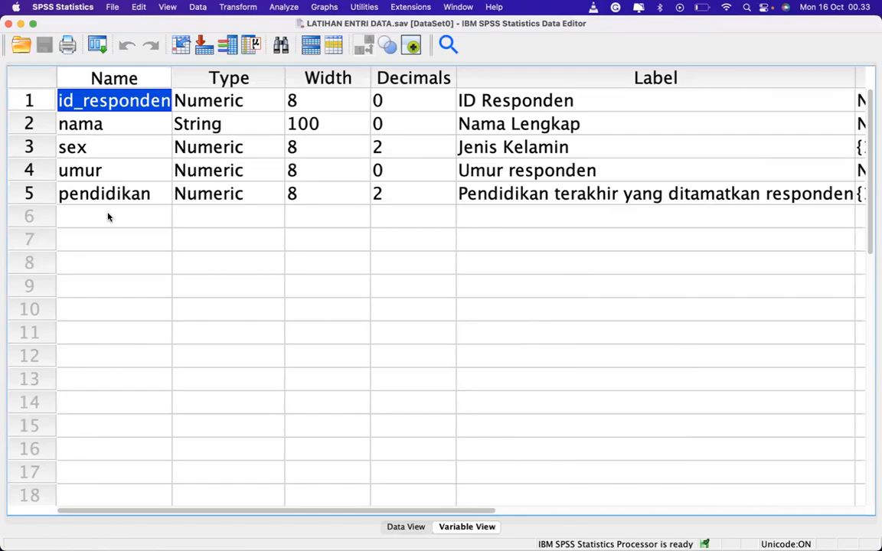
{"action": "key", "text": "ctrl+Right"}
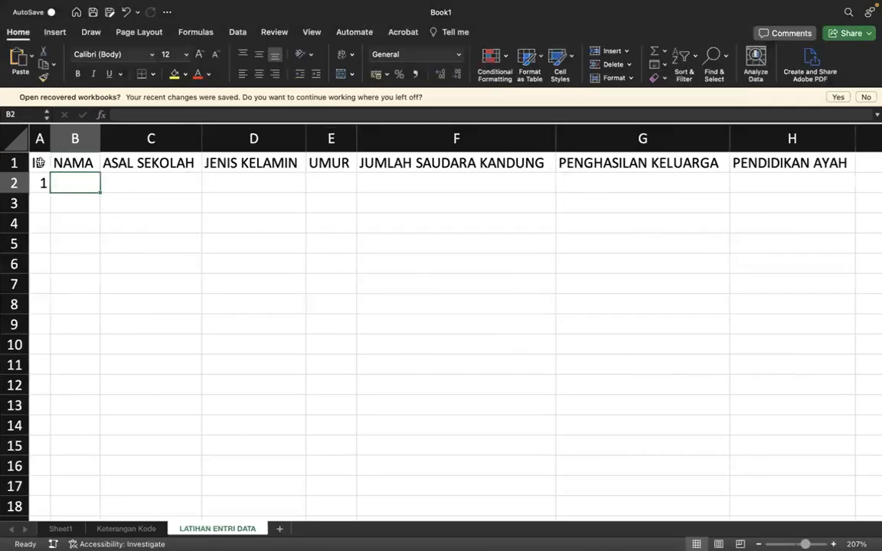
{"action": "left_click", "coordinate": [14, 162]}
{"action": "key", "text": "ctrl+Left"}
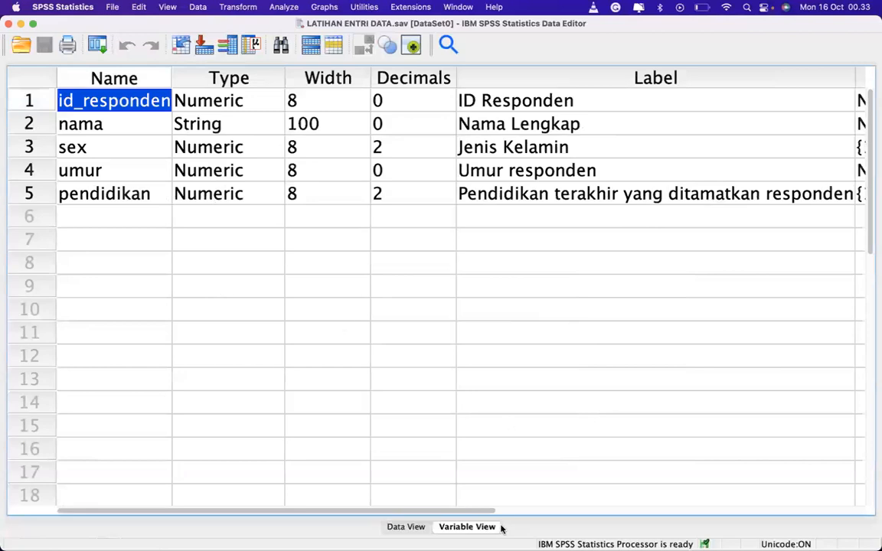
{"action": "left_click", "coordinate": [406, 527]}
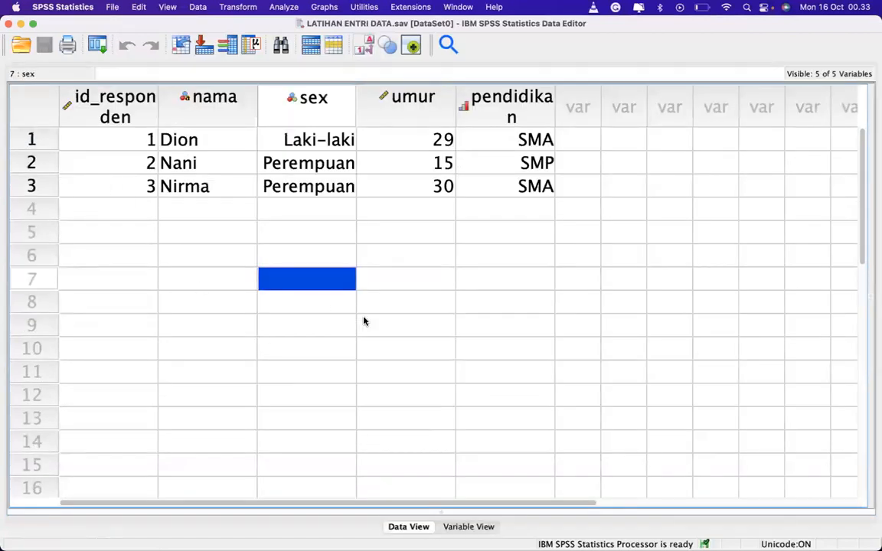
{"action": "key", "text": "ctrl+Right"}
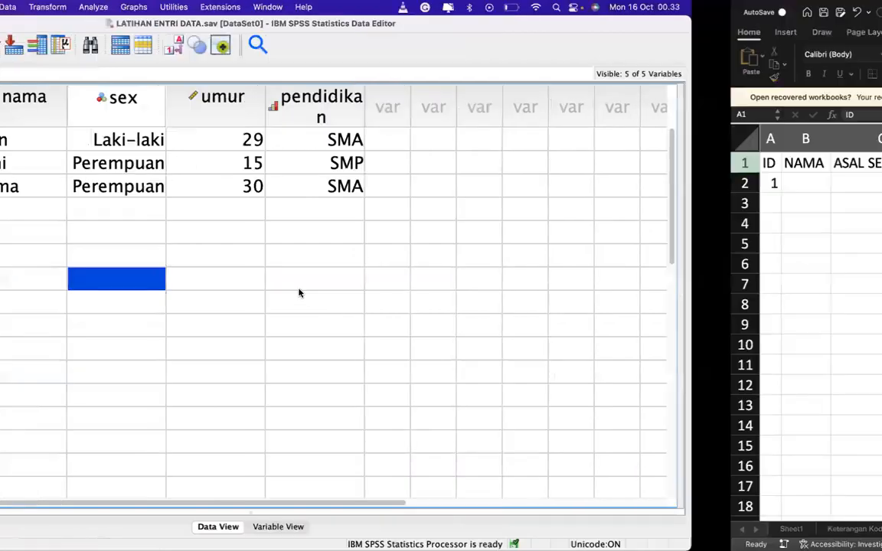
- Enter the IDs 2, 3, 4 and 5 in cells A3 to A6 of the Excel sheet
{"action": "left_click", "coordinate": [46, 201]}
{"action": "type", "text": "2"}
{"action": "key", "text": "Return"}
{"action": "type", "text": "3"}
{"action": "key", "text": "Return"}
{"action": "type", "text": "4"}
{"action": "key", "text": "Return"}
{"action": "type", "text": "5"}
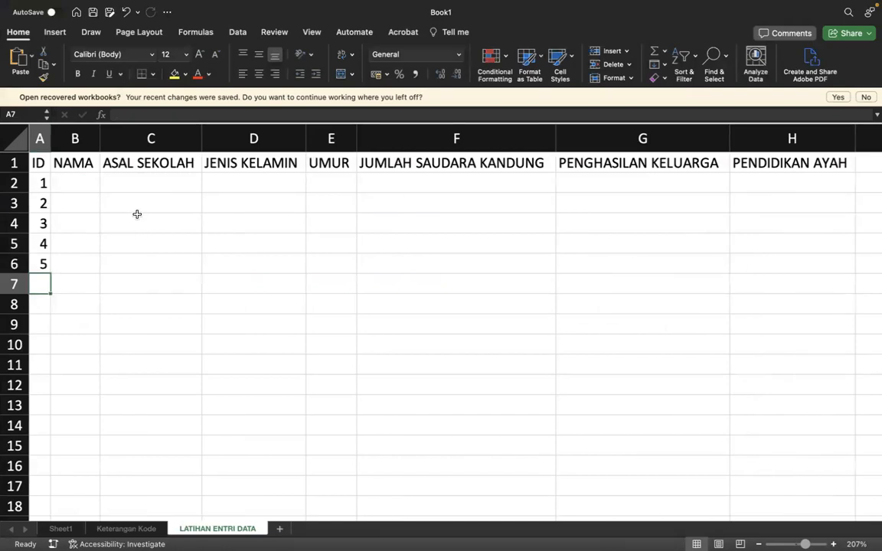
- Compare the JENIS KELAMIN and PENDIDIKAN AYAH columns with the code lists on the Keterangan Kode sheet, and look over the remaining practice columns
{"action": "left_click", "coordinate": [79, 181]}
{"action": "left_click", "coordinate": [14, 183]}
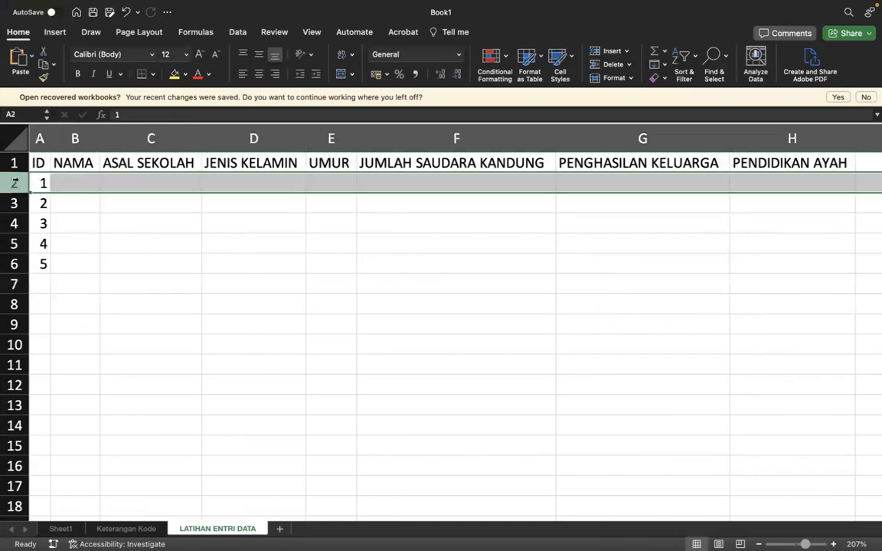
{"action": "left_click", "coordinate": [72, 183]}
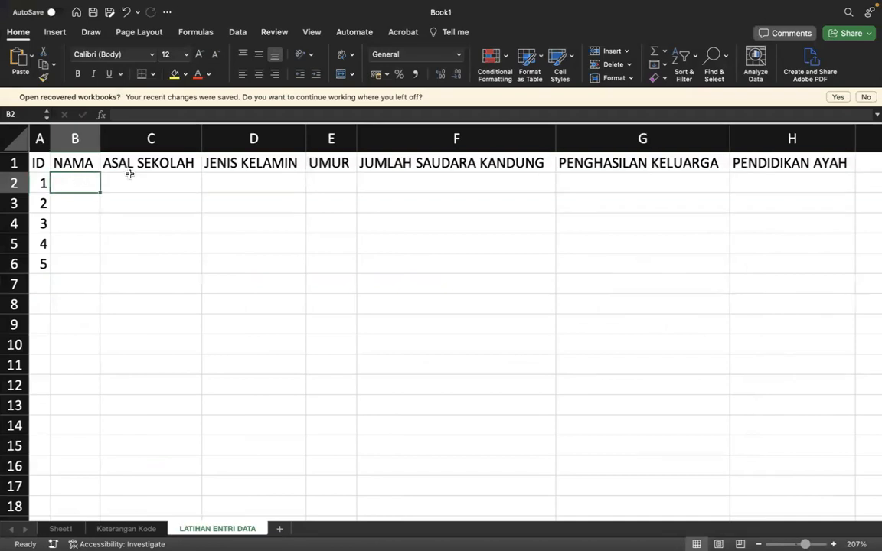
{"action": "left_click", "coordinate": [250, 139]}
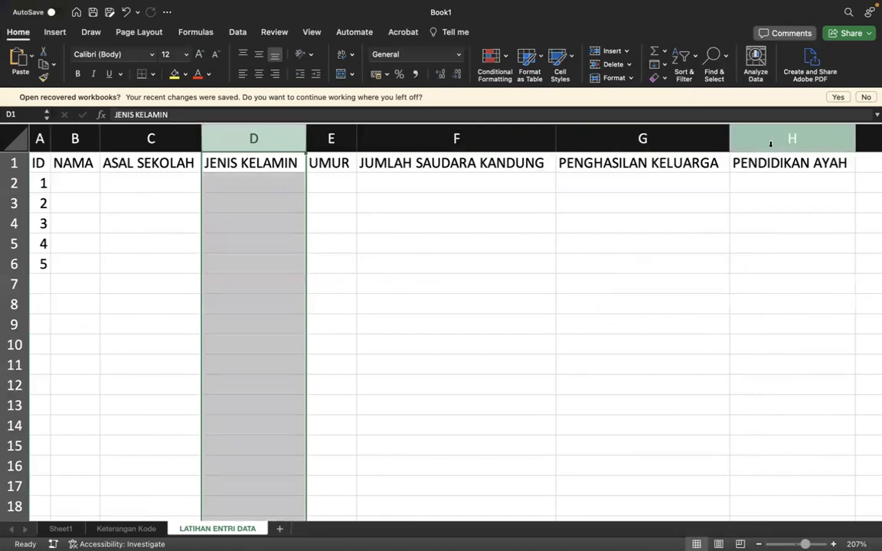
{"action": "left_click", "coordinate": [770, 143], "text": "super"}
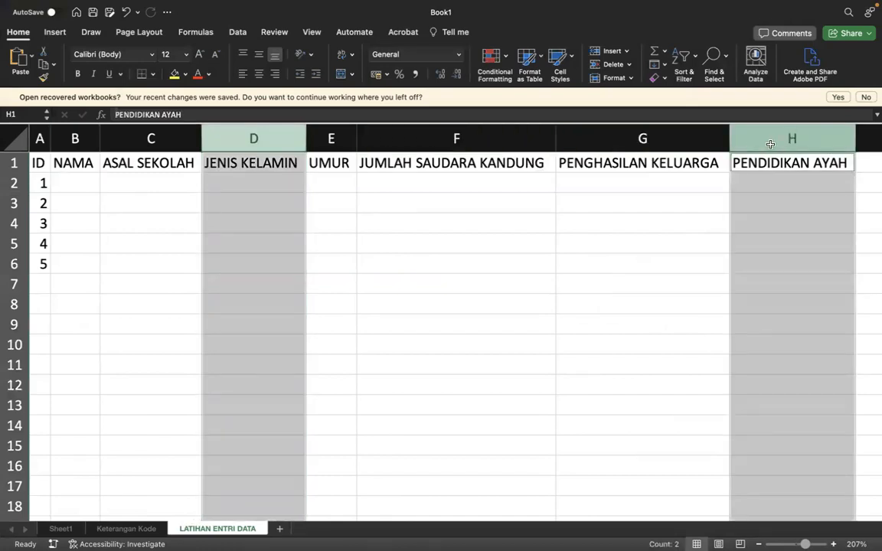
{"action": "left_click", "coordinate": [127, 529]}
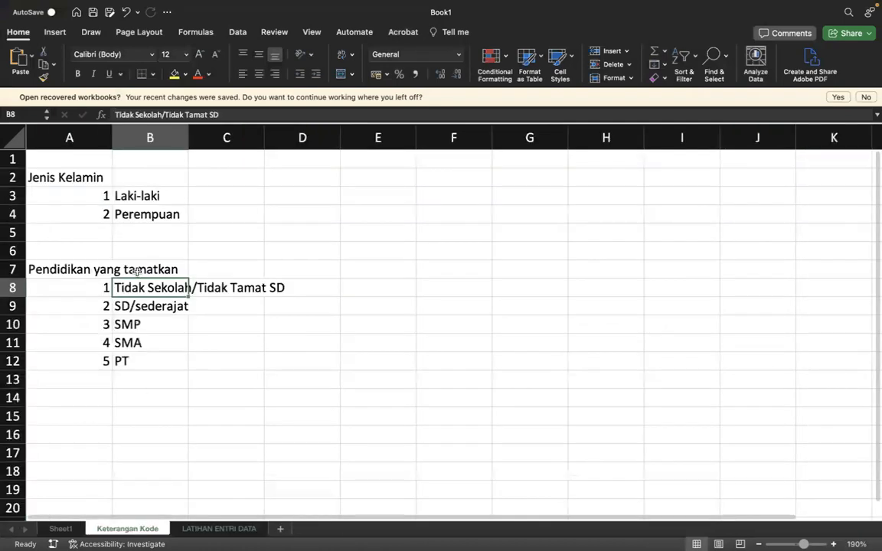
{"action": "left_click_drag", "start_coordinate": [69, 269], "coordinate": [161, 362]}
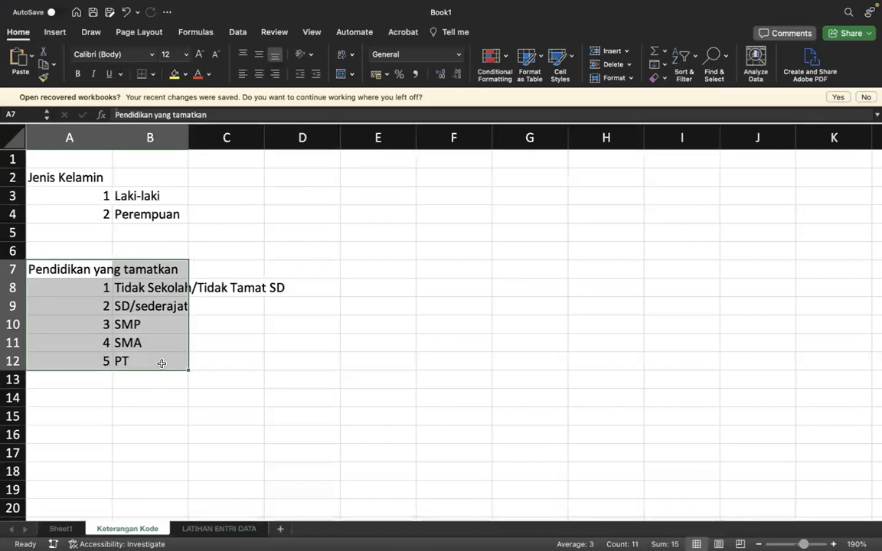
{"action": "left_click", "coordinate": [219, 529]}
{"action": "left_click", "coordinate": [657, 141]}
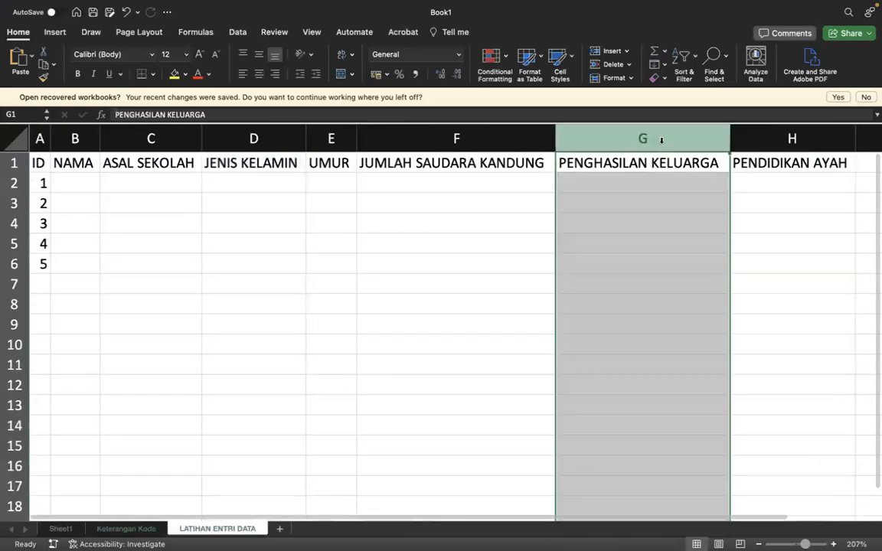
{"action": "left_click", "coordinate": [456, 136]}
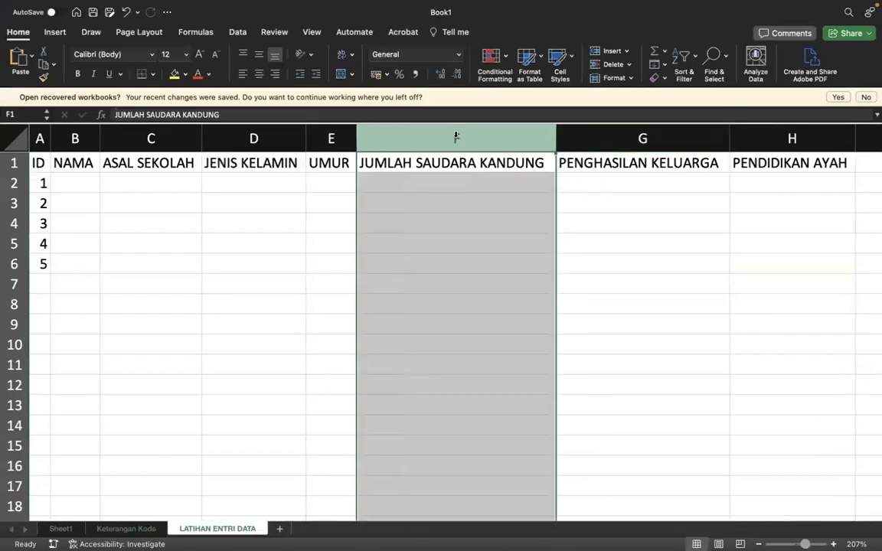
{"action": "left_click", "coordinate": [333, 139]}
{"action": "left_click", "coordinate": [153, 137]}
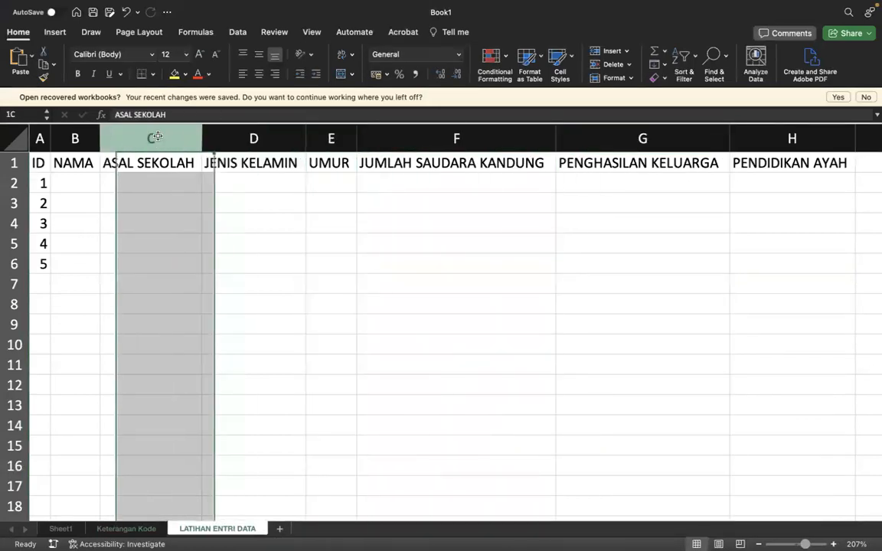
{"action": "left_click", "coordinate": [75, 138]}
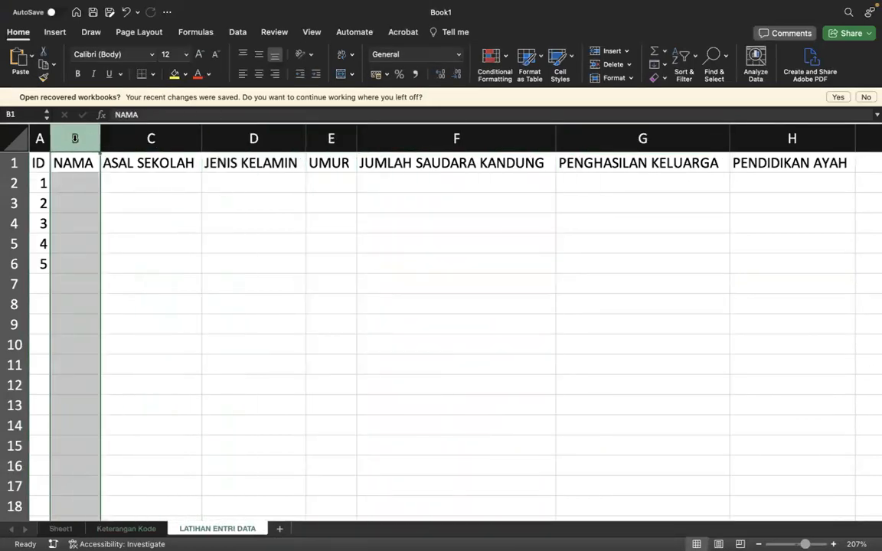
- Write the note TUGAS DIKUMPULKAN DI SPREADSHEET in cell C10
{"action": "left_click", "coordinate": [110, 338]}
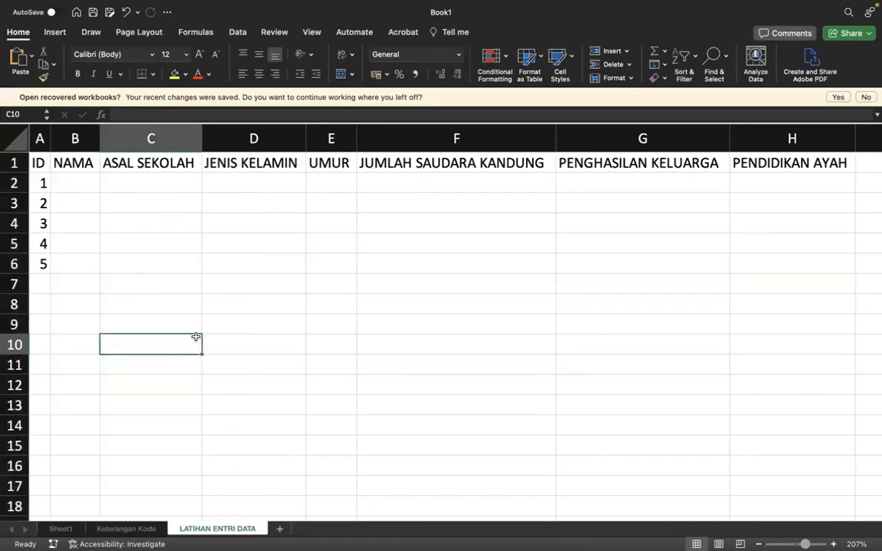
{"action": "type", "text": "TUG"}
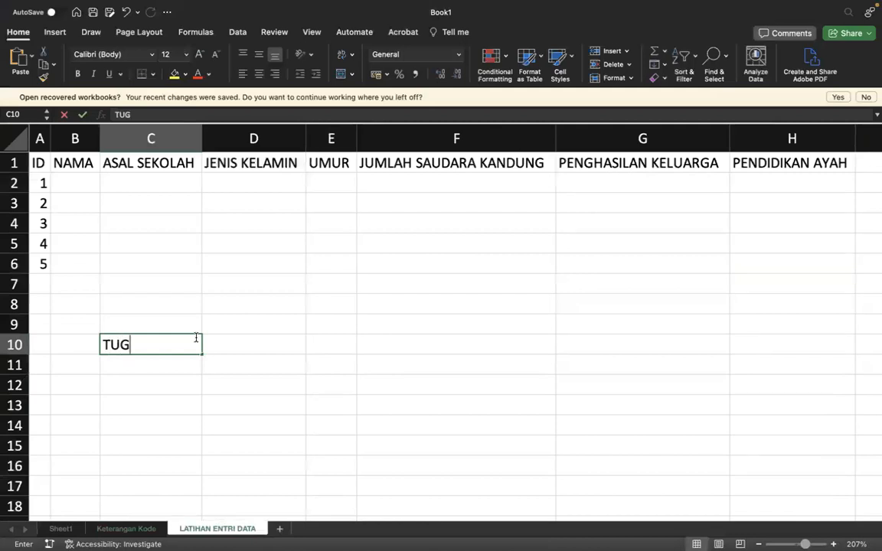
{"action": "type", "text": "AS DIKUMPUL"}
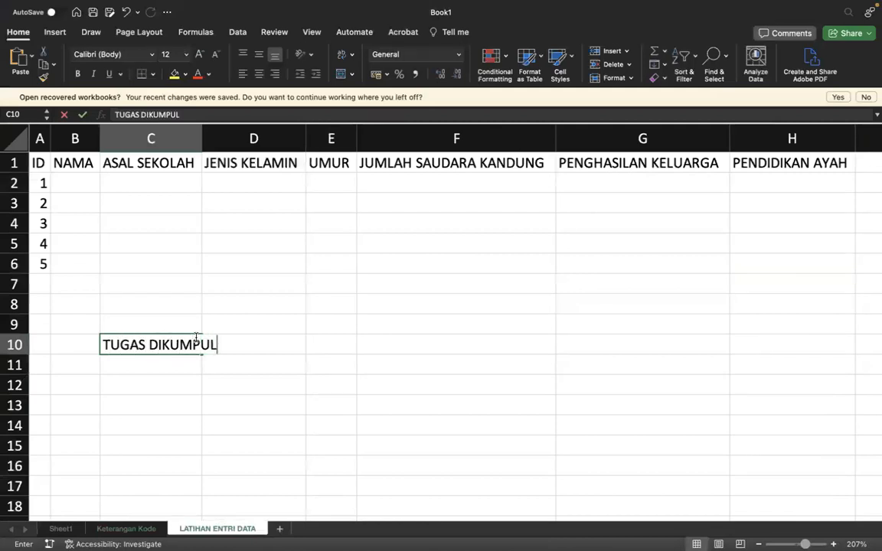
{"action": "type", "text": "KAN DI SPRE"}
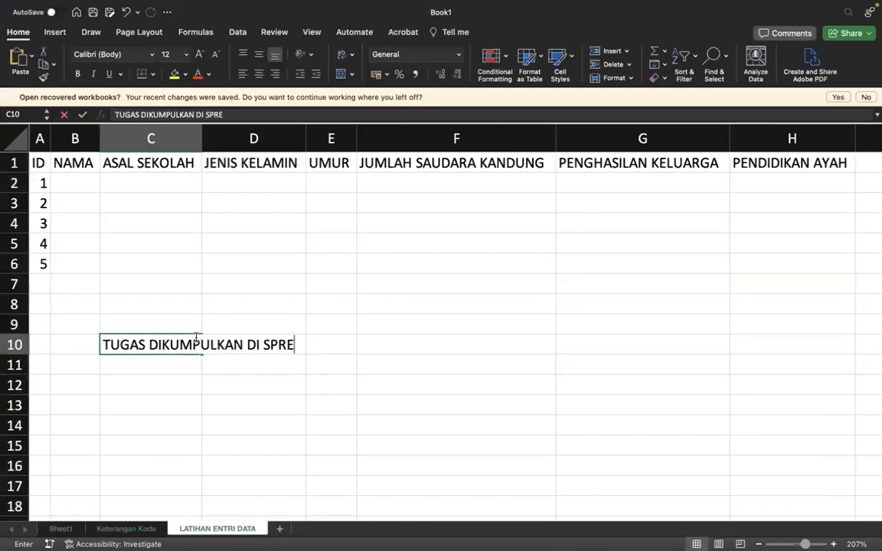
{"action": "type", "text": "ADSHEET"}
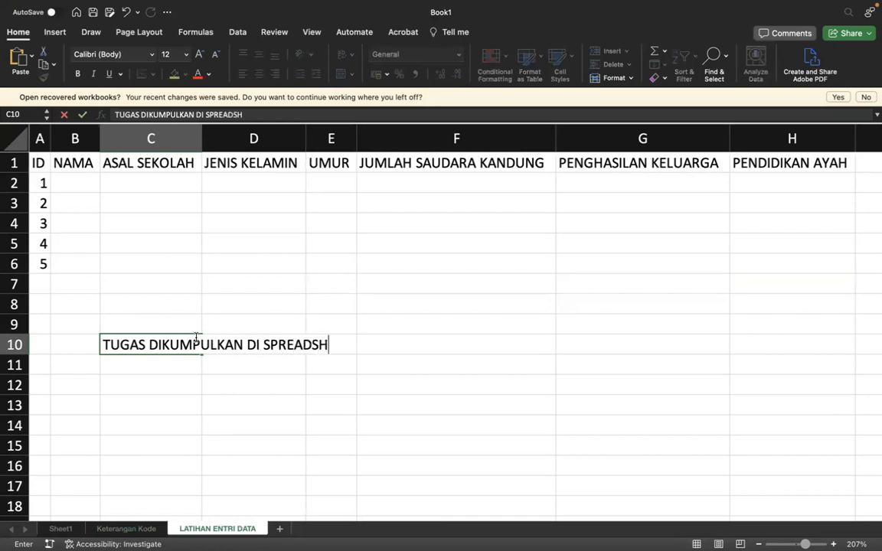
- Extend the note in cell C10 to read TUGAS DIKUMPULKAN DI SPREADSHEET 1 KELAS
{"action": "key", "text": "super+a"}
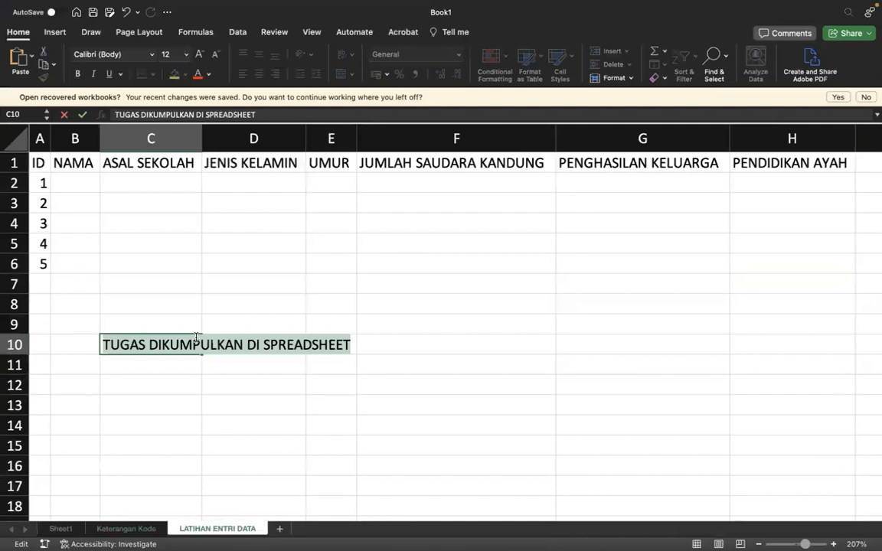
{"action": "key", "text": "Right"}
{"action": "key", "text": "BackSpace"}
{"action": "key", "text": "BackSpace"}
{"action": "key", "text": "BackSpace"}
{"action": "key", "text": "BackSpace"}
{"action": "key", "text": "BackSpace"}
{"action": "key", "text": "BackSpace"}
{"action": "key", "text": "BackSpace"}
{"action": "key", "text": "BackSpace"}
{"action": "key", "text": "BackSpace"}
{"action": "key", "text": "BackSpace"}
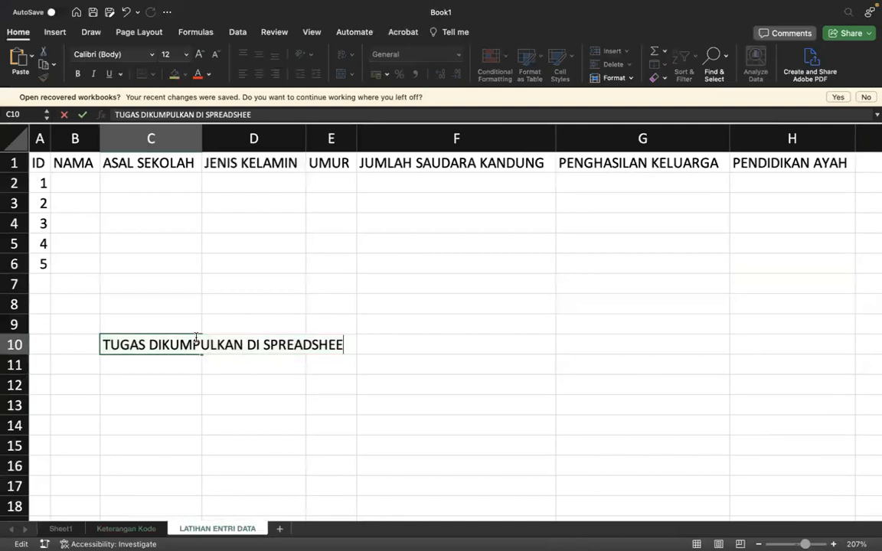
{"action": "key", "text": "BackSpace"}
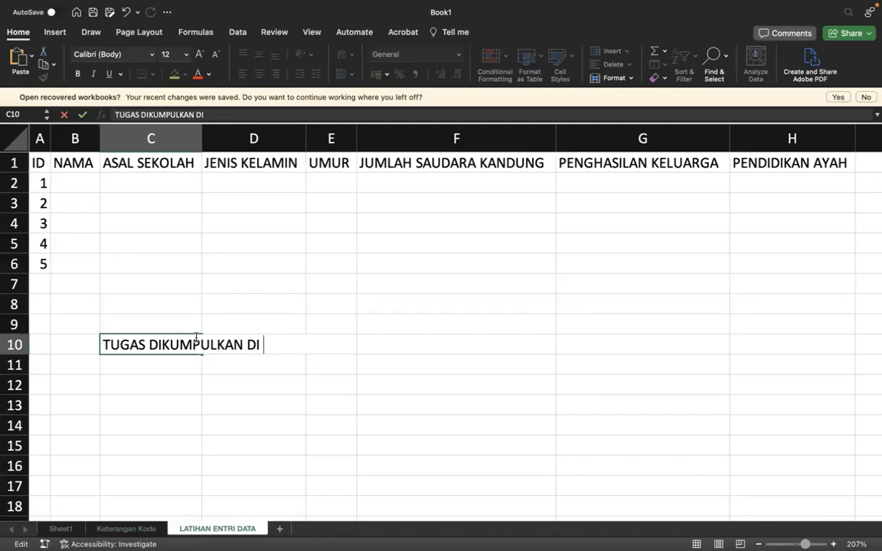
{"action": "type", "text": "SPRE"}
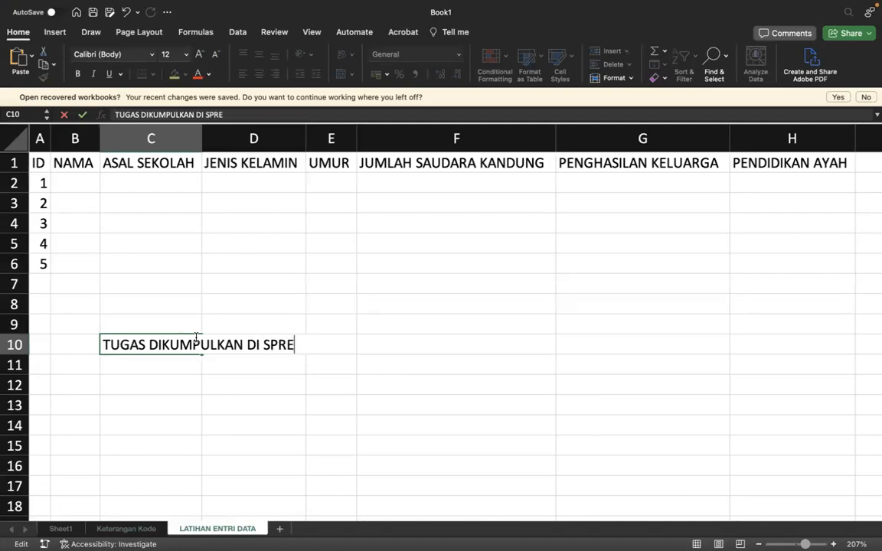
{"action": "type", "text": "ADSHEET 1 KELAS"}
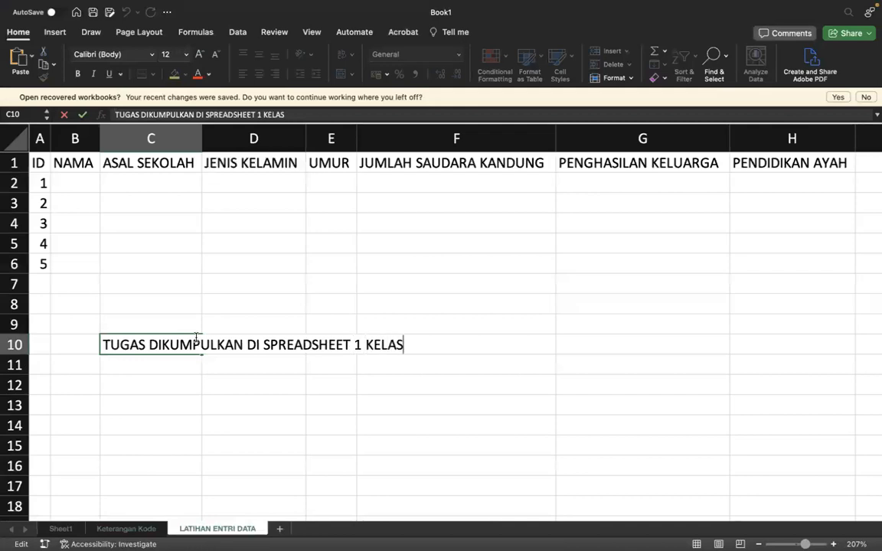
{"action": "key", "text": "Return"}
- Enter the submission table headers NO, NAMA and NIM in cells C12 to E12
{"action": "key", "text": "Return"}
{"action": "type", "text": "NO"}
{"action": "key", "text": "Tab"}
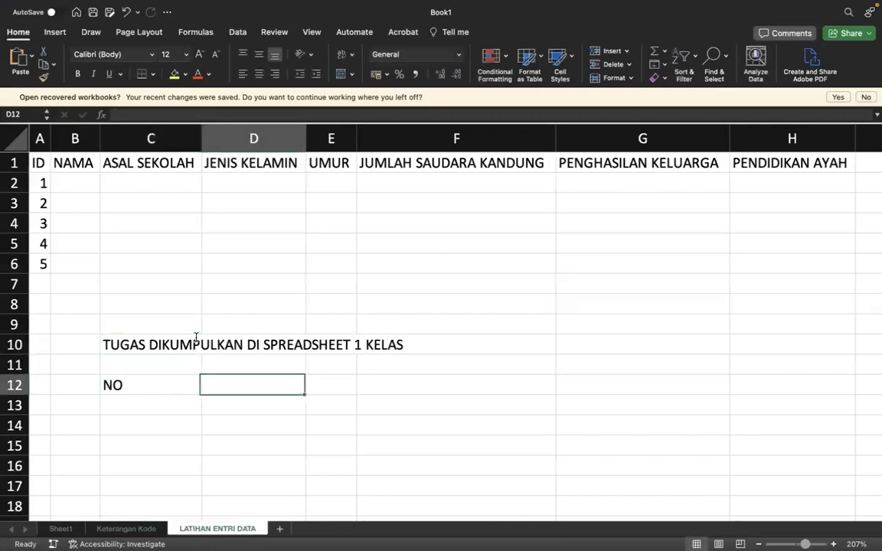
{"action": "type", "text": "NAMA"}
{"action": "key", "text": "Tab"}
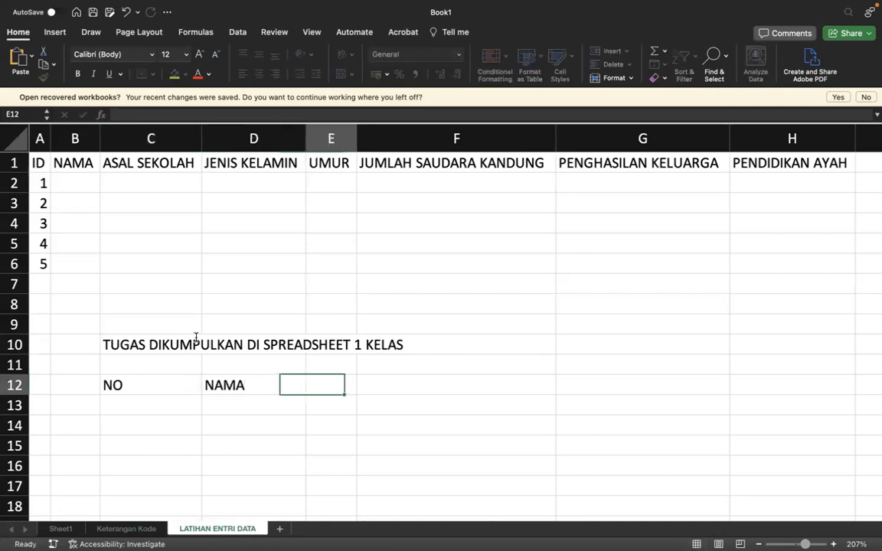
{"action": "type", "text": "NIM"}
{"action": "key", "text": "Tab"}
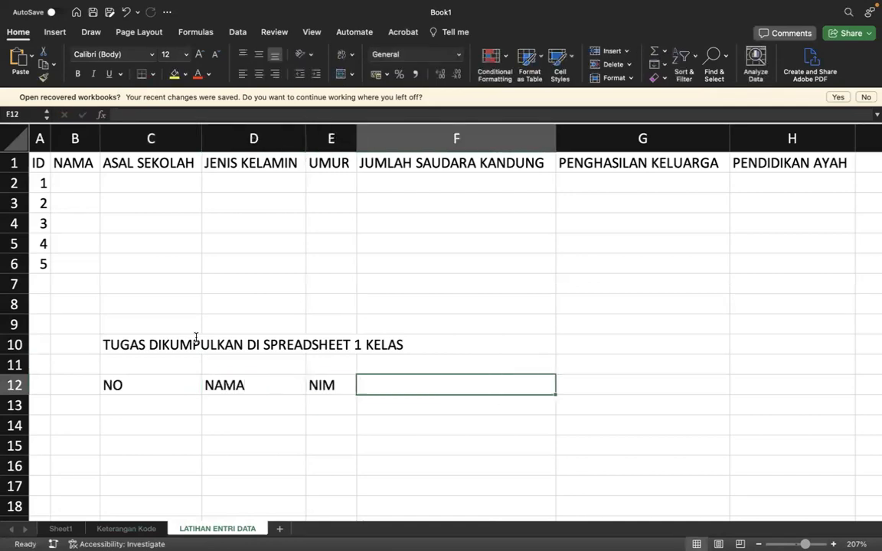
- Add the header LINK GDRIVE PENGERJAAN ENTRI DATA in cell F12 and widen column F to fit it
{"action": "type", "text": "LINK "}
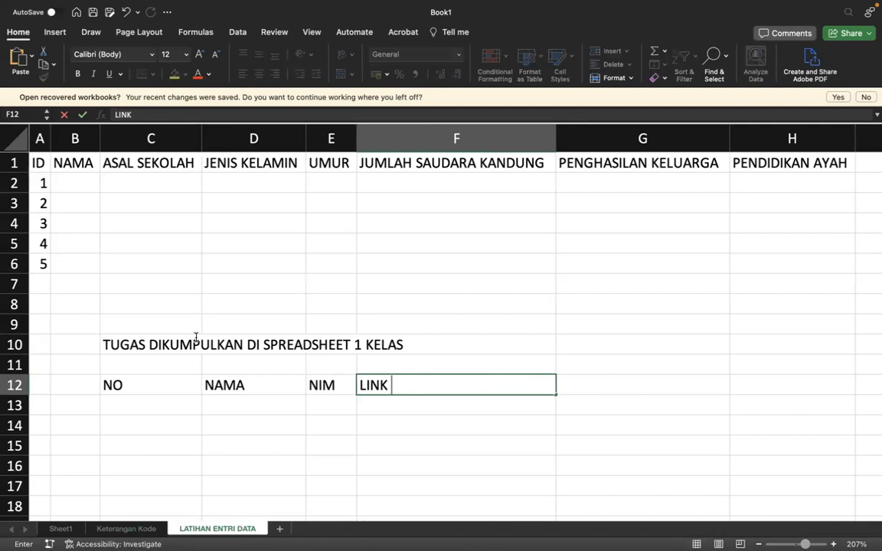
{"action": "type", "text": "GDRIVE"}
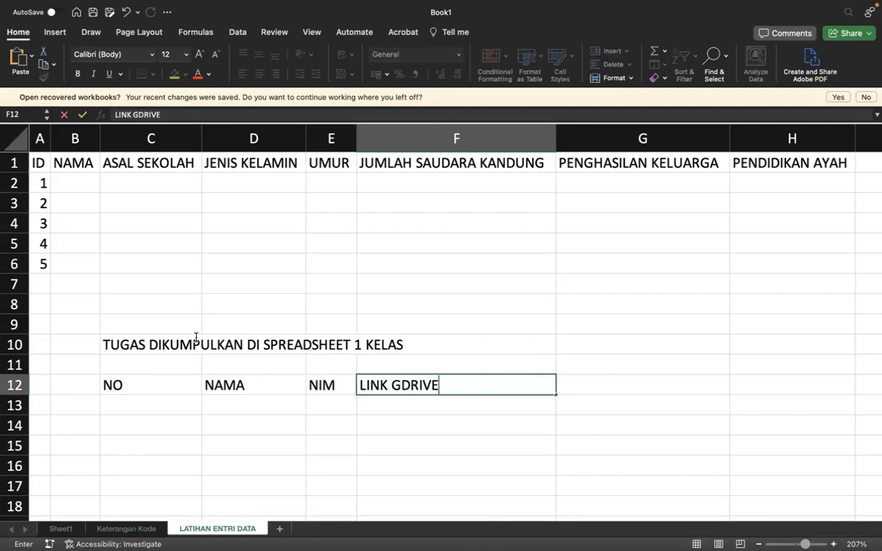
{"action": "type", "text": "PENGE"}
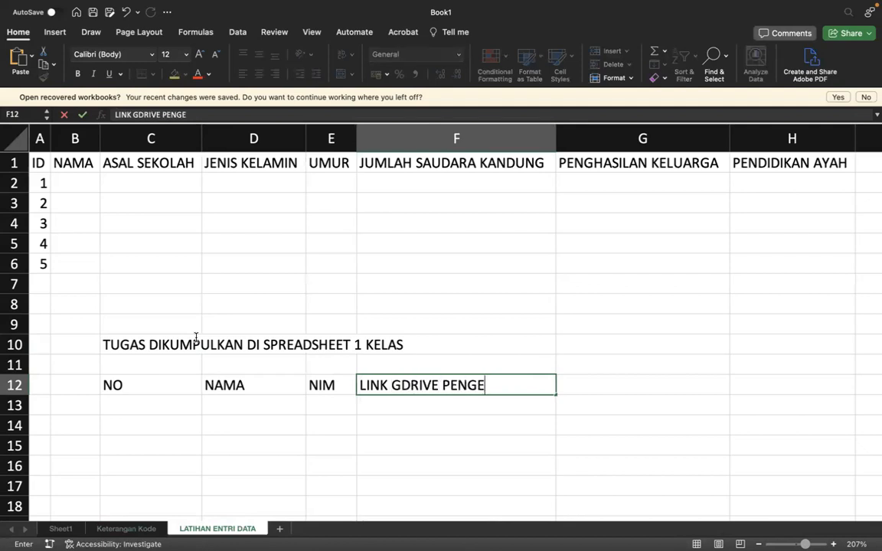
{"action": "type", "text": "RJAAN ENTRI DATA"}
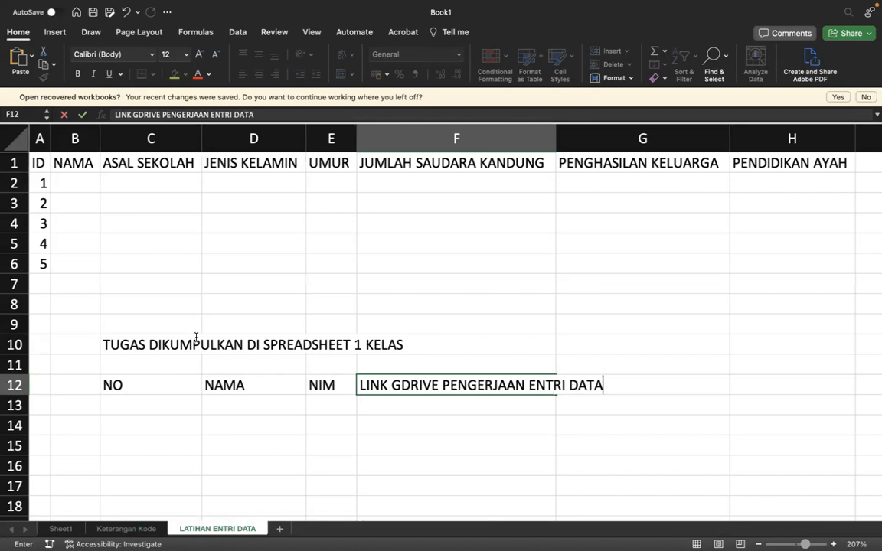
{"action": "key", "text": "Return"}
{"action": "left_click_drag", "start_coordinate": [559, 138], "coordinate": [619, 138]}
- Enter 1 under the NO header in cell C13 and select the table area C12:F19
{"action": "scroll", "coordinate": [395, 276], "scroll_direction": "down", "scroll_amount": 3}
{"action": "left_click", "coordinate": [142, 331]}
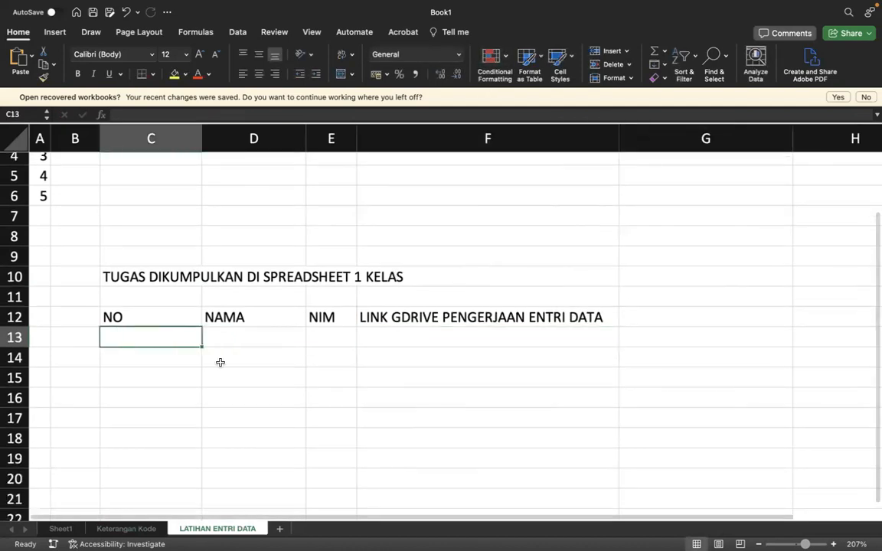
{"action": "type", "text": "1"}
{"action": "key", "text": "Return"}
{"action": "left_click", "coordinate": [221, 365]}
{"action": "left_click_drag", "start_coordinate": [163, 311], "coordinate": [548, 457]}
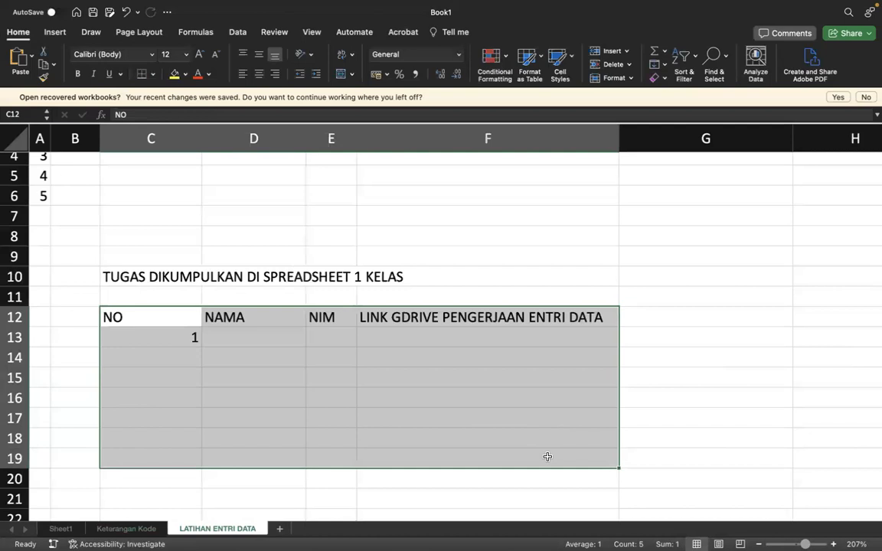
- Append the deadline MAKSIMAL H+1 to the end of the submission note in cell C10
{"action": "left_click", "coordinate": [450, 268]}
{"action": "left_click", "coordinate": [182, 277]}
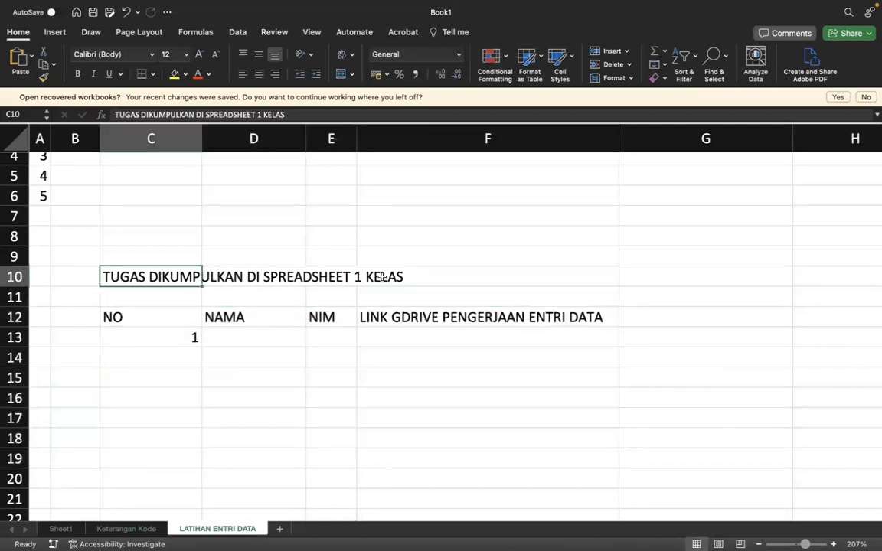
{"action": "left_click", "coordinate": [420, 277]}
{"action": "left_click", "coordinate": [168, 274]}
{"action": "left_click", "coordinate": [372, 114]}
{"action": "type", "text": "MAKSIMAL H+1"}
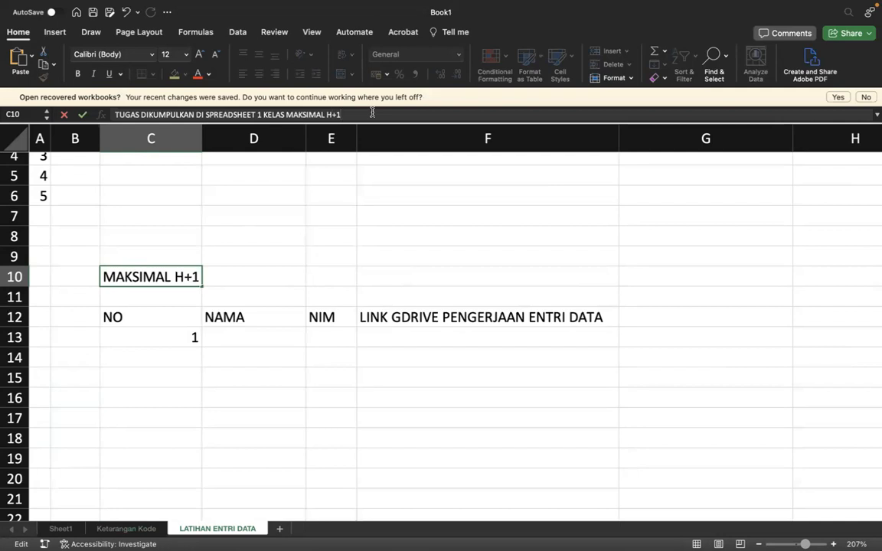
{"action": "key", "text": "Return"}
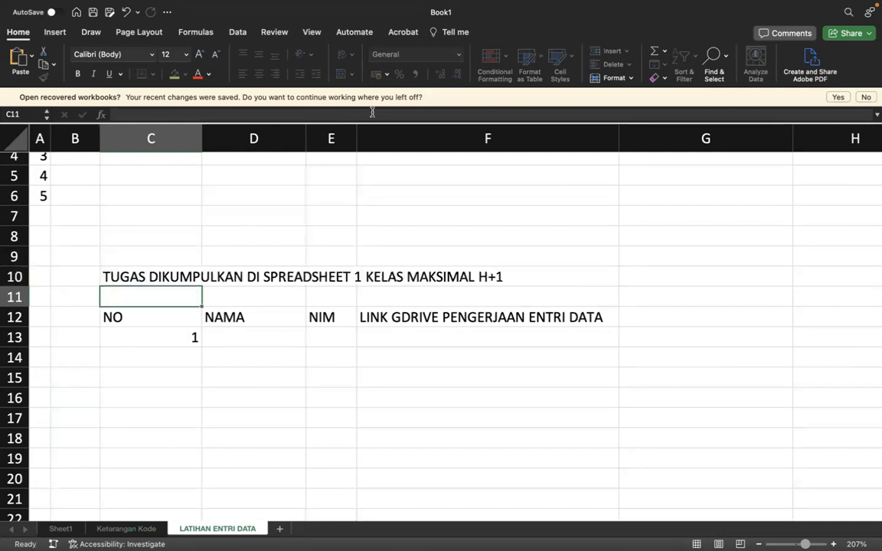
- Save the workbook as LATIHAN ENTRI DATA in the Downloads folder in Excel Workbook format
{"action": "scroll", "coordinate": [231, 412], "scroll_direction": "up", "scroll_amount": 3}
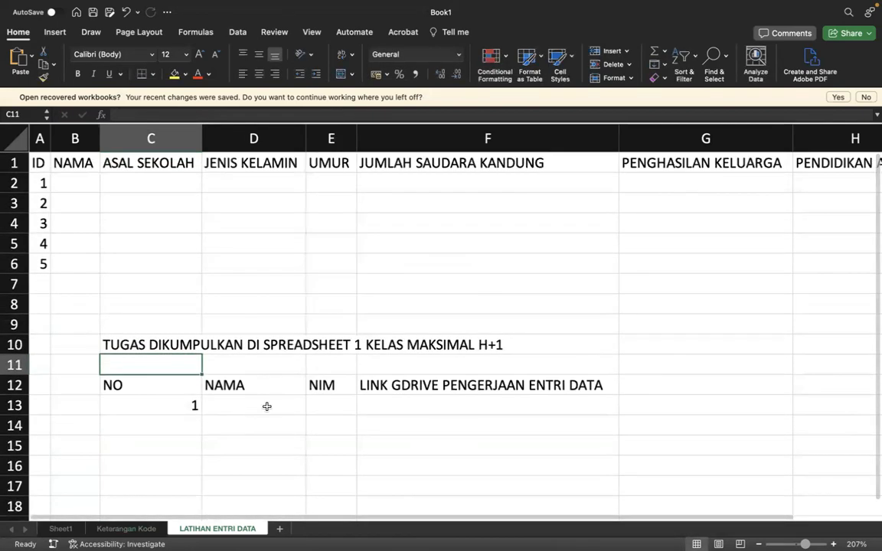
{"action": "scroll", "coordinate": [276, 407], "scroll_direction": "up", "scroll_amount": 1}
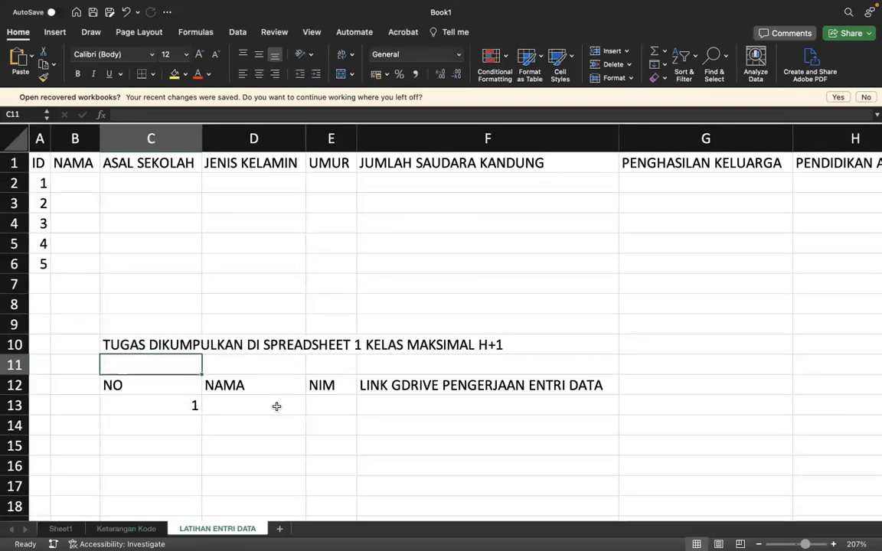
{"action": "key", "text": "super+s"}
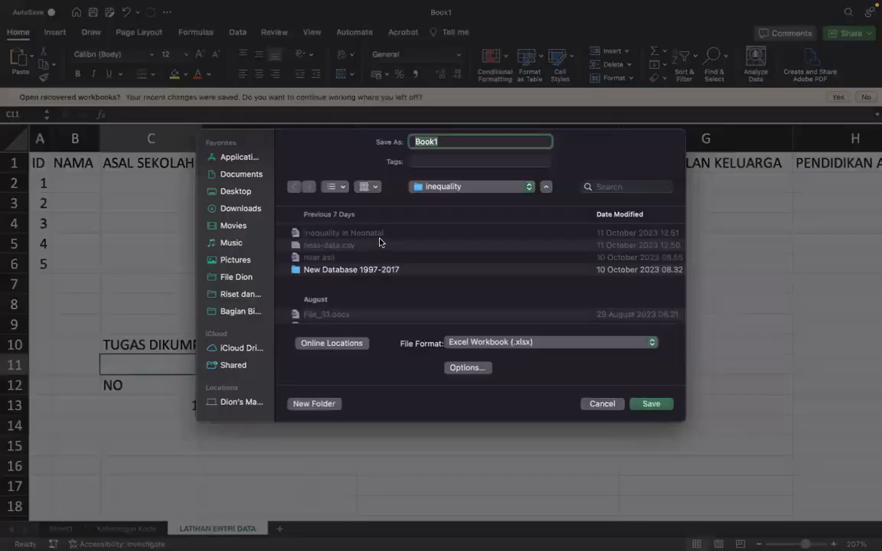
{"action": "left_click", "coordinate": [418, 188]}
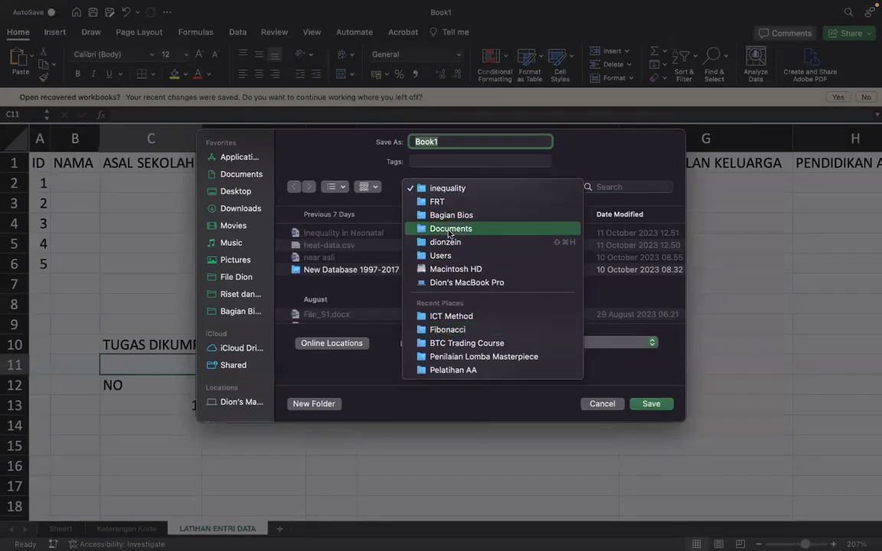
{"action": "left_click", "coordinate": [257, 211]}
{"action": "left_click", "coordinate": [245, 209]}
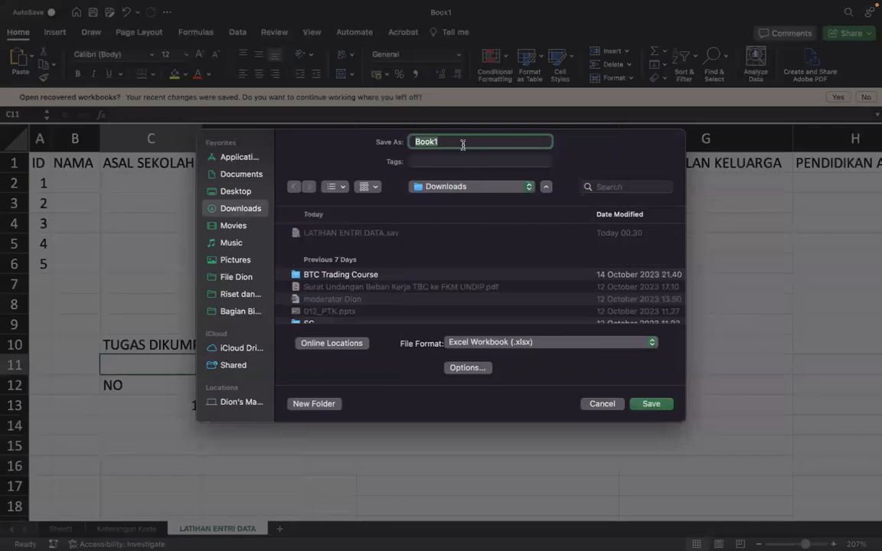
{"action": "type", "text": "LATIHAN ENTRI DATA"}
{"action": "key", "text": "Return"}
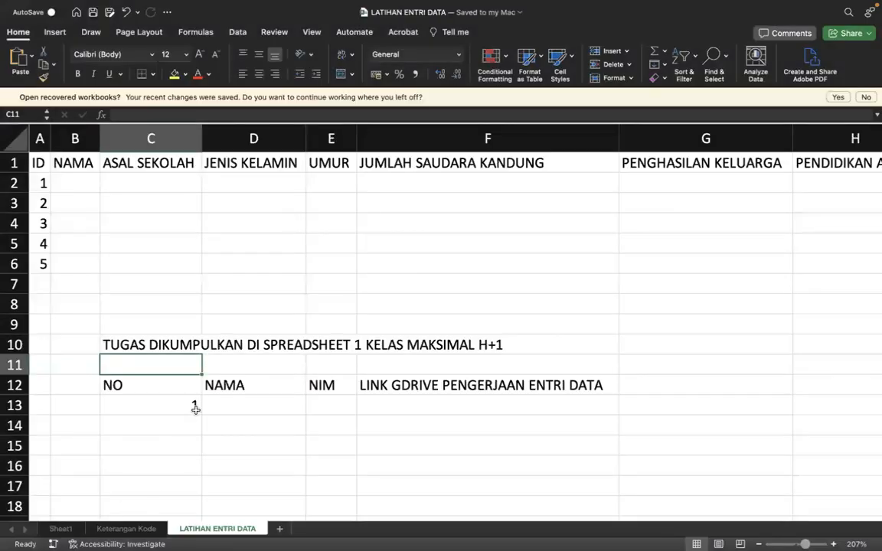
- Look over the SPSS dataset and the saved Excel sheet, and switch to the PowerPoint presentation KONSEP_VAREL_UNI_BI
{"action": "key", "text": "ctrl+Right"}
{"action": "key", "text": "ctrl+Up"}
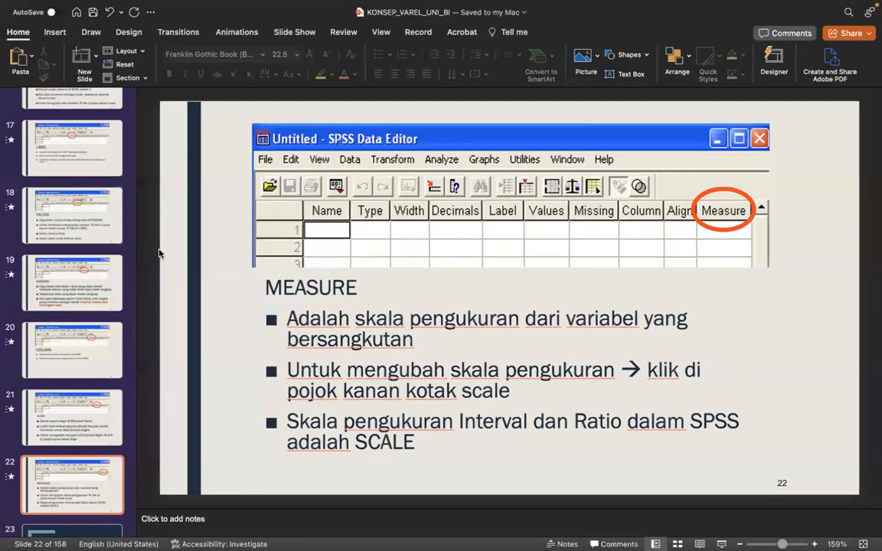
{"action": "left_click", "coordinate": [88, 44]}
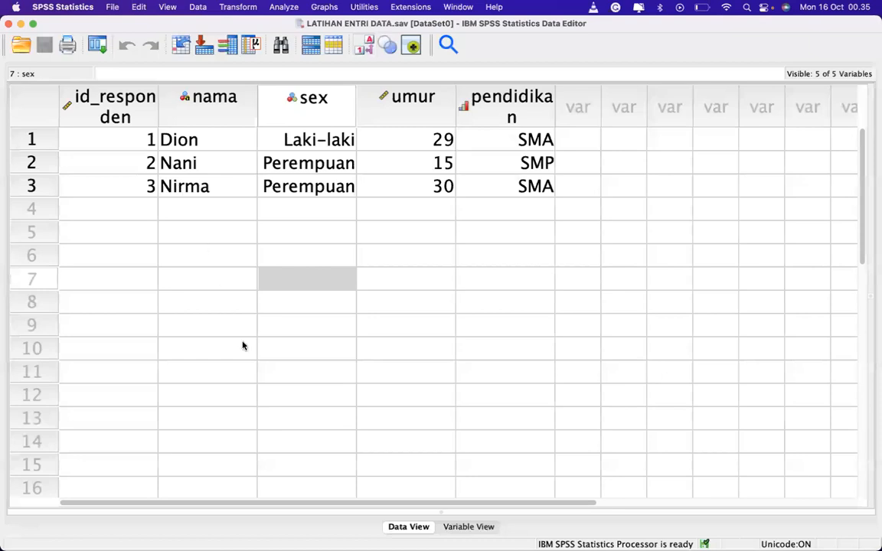
{"action": "key", "text": "ctrl+Right"}
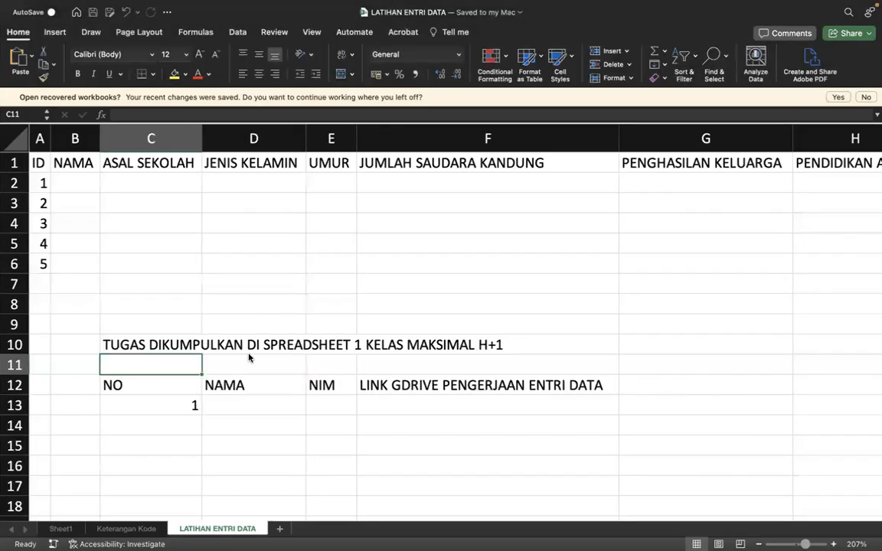
{"action": "key", "text": "ctrl+Up"}
{"action": "left_click", "coordinate": [291, 55]}
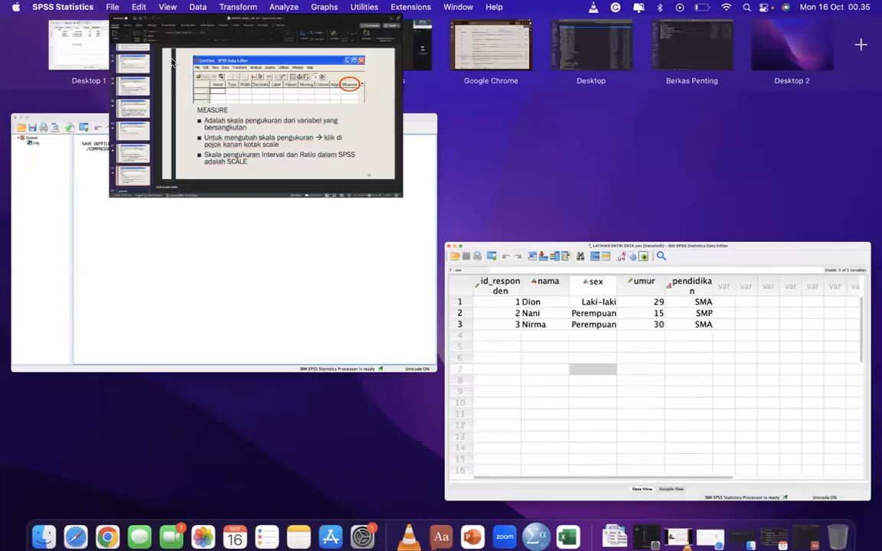
- Review the slides introducing SPSS, Data View and Variable View, and switch back to the SPSS dataset
{"action": "scroll", "coordinate": [64, 178], "scroll_direction": "down", "scroll_amount": 3}
{"action": "left_click", "coordinate": [70, 315]}
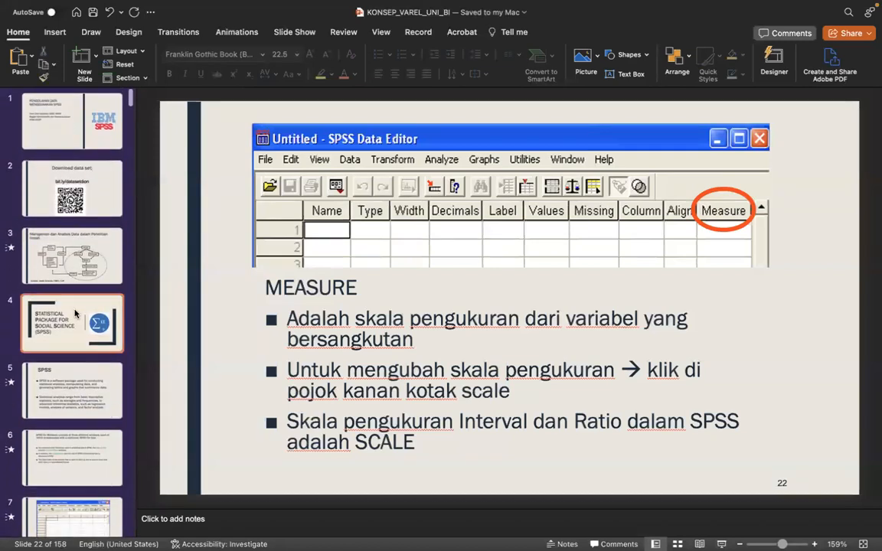
{"action": "scroll", "coordinate": [88, 412], "scroll_direction": "down", "scroll_amount": 3}
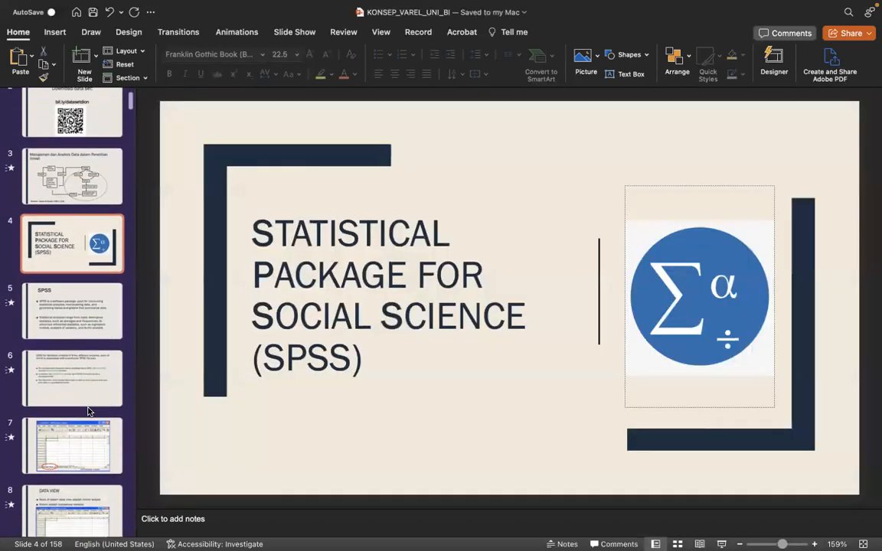
{"action": "left_click", "coordinate": [83, 311]}
{"action": "key", "text": "Down"}
{"action": "key", "text": "Down"}
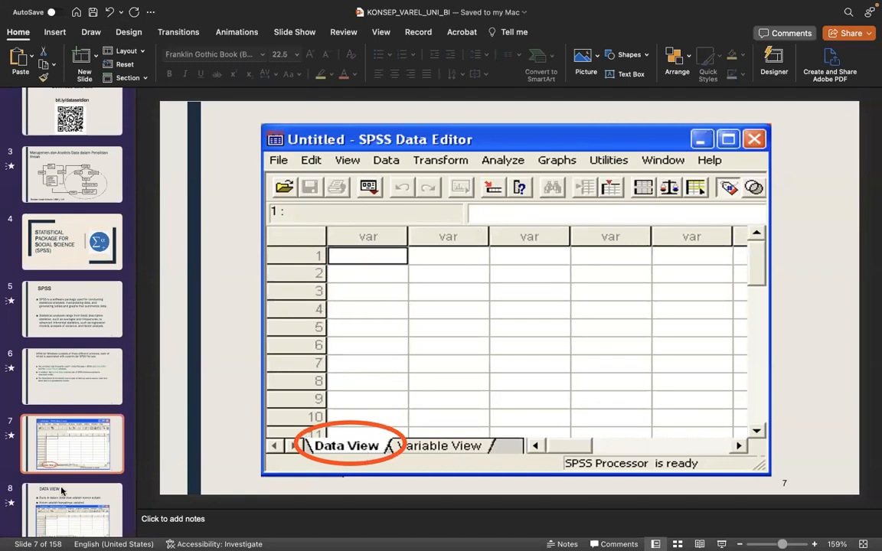
{"action": "scroll", "coordinate": [62, 491], "scroll_direction": "down", "scroll_amount": 1}
{"action": "scroll", "coordinate": [65, 444], "scroll_direction": "down", "scroll_amount": 5}
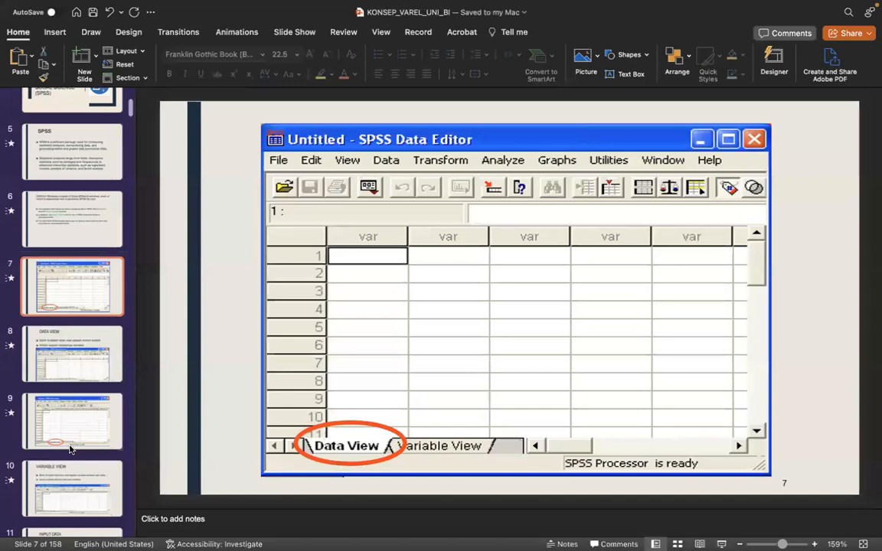
{"action": "left_click", "coordinate": [72, 317]}
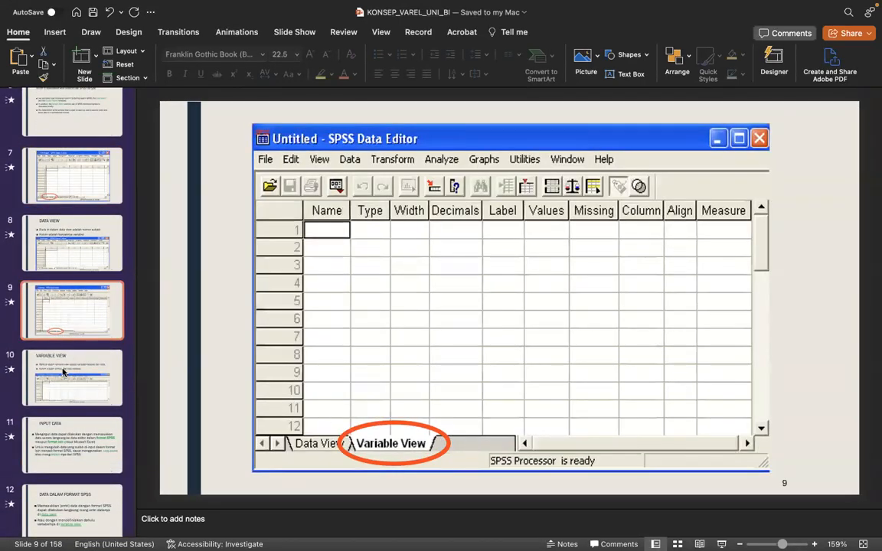
{"action": "left_click", "coordinate": [71, 370]}
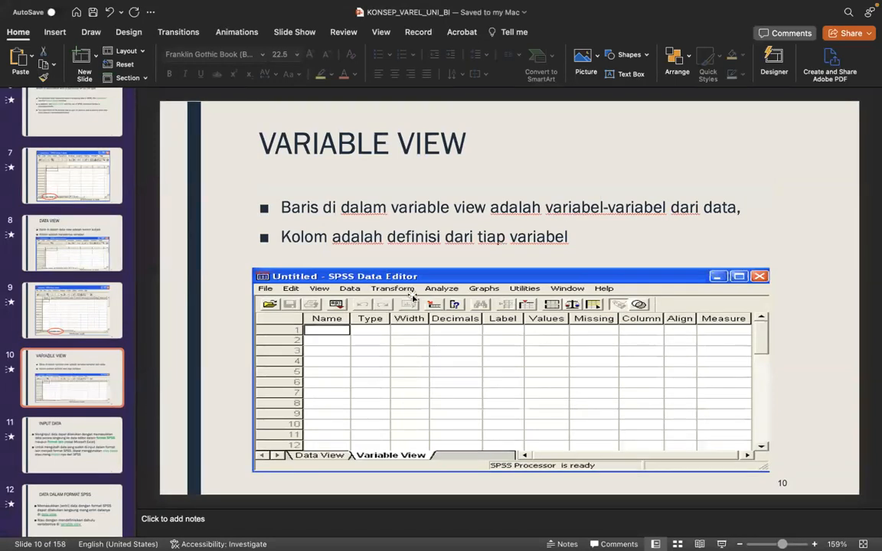
{"action": "scroll", "coordinate": [97, 381], "scroll_direction": "down", "scroll_amount": 7}
{"action": "scroll", "coordinate": [98, 381], "scroll_direction": "down", "scroll_amount": 8}
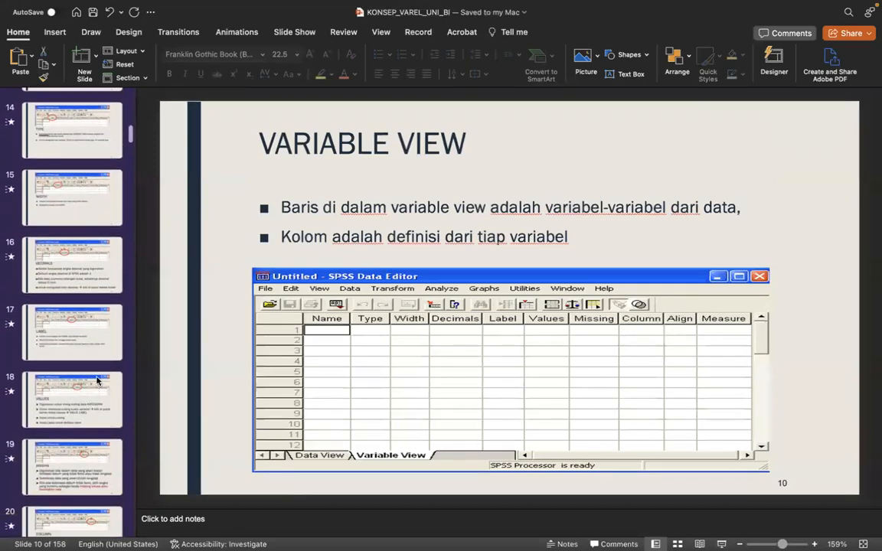
{"action": "key", "text": "ctrl+Left"}
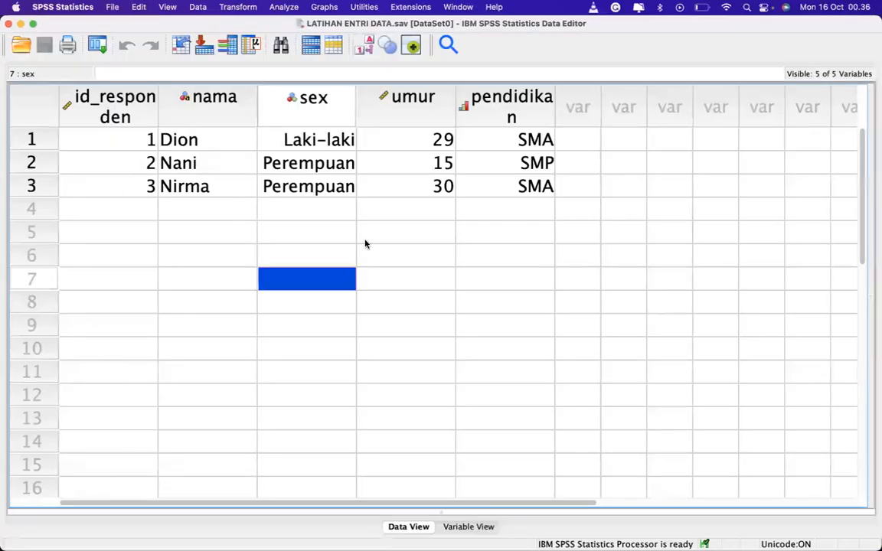
- Review the Name, Type, Values and Measure attributes of the variables in Variable View
{"action": "left_click", "coordinate": [476, 526]}
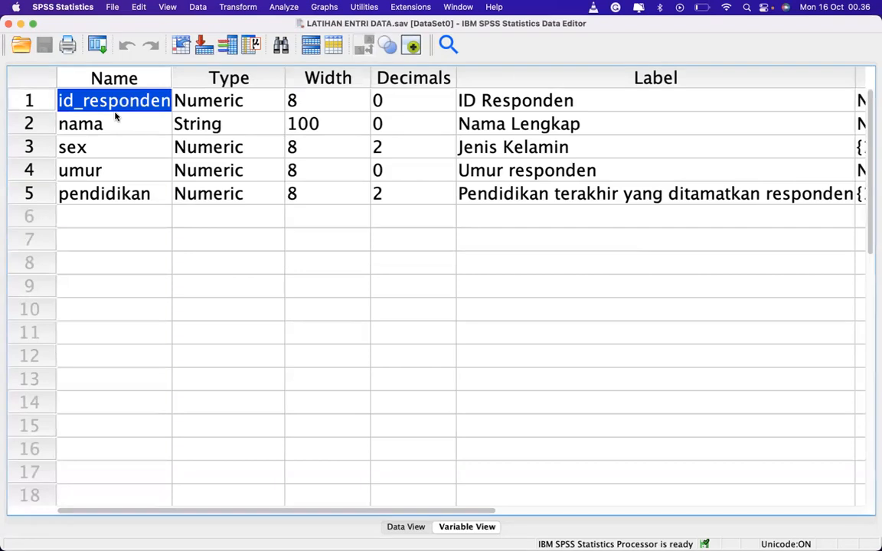
{"action": "left_click", "coordinate": [114, 79]}
{"action": "left_click", "coordinate": [227, 80]}
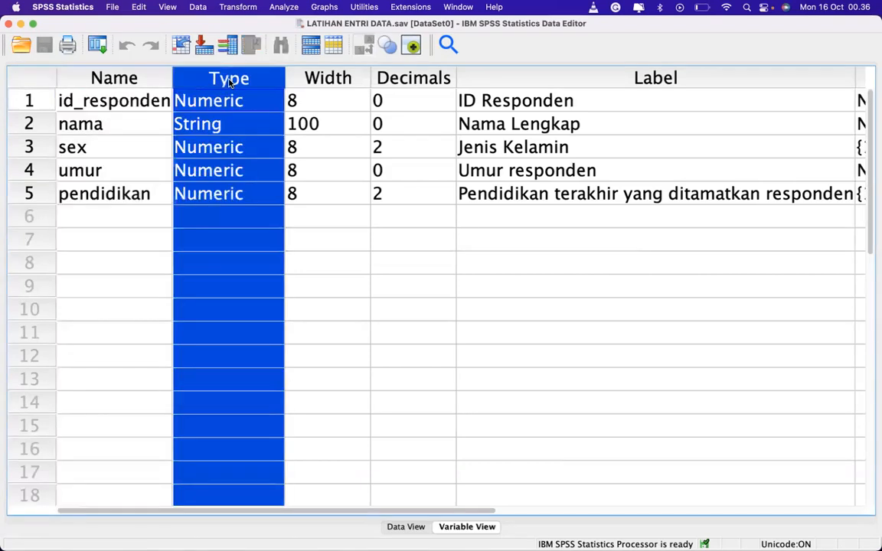
{"action": "scroll", "coordinate": [459, 145], "scroll_direction": "right", "scroll_amount": 10}
{"action": "left_click", "coordinate": [249, 76]}
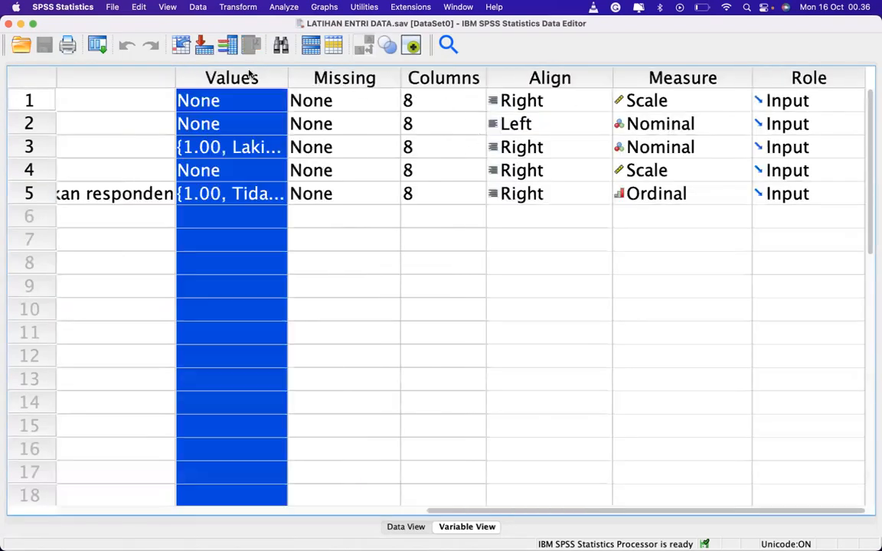
{"action": "left_click", "coordinate": [662, 79]}
{"action": "scroll", "coordinate": [359, 261], "scroll_direction": "left", "scroll_amount": 10}
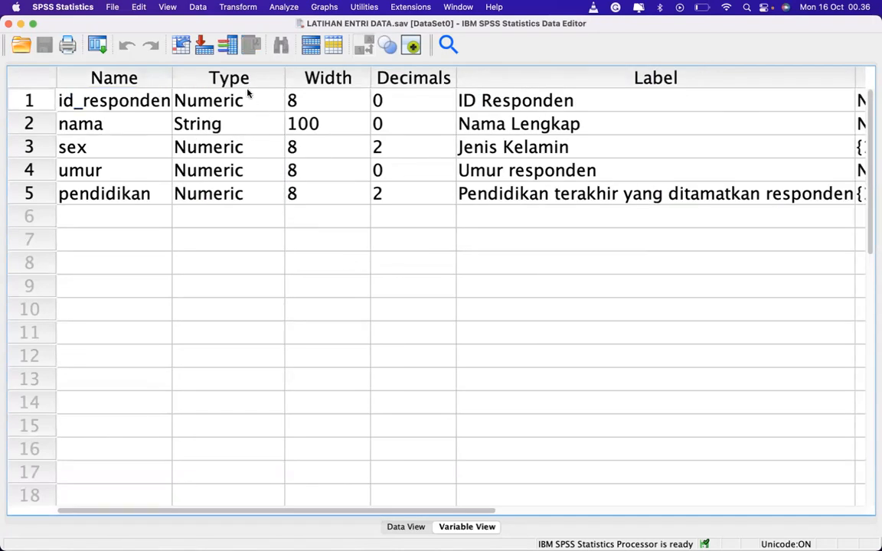
- Examine the types and value labels of the sex and pendidikan variables, and return to Data View
{"action": "left_click", "coordinate": [222, 79]}
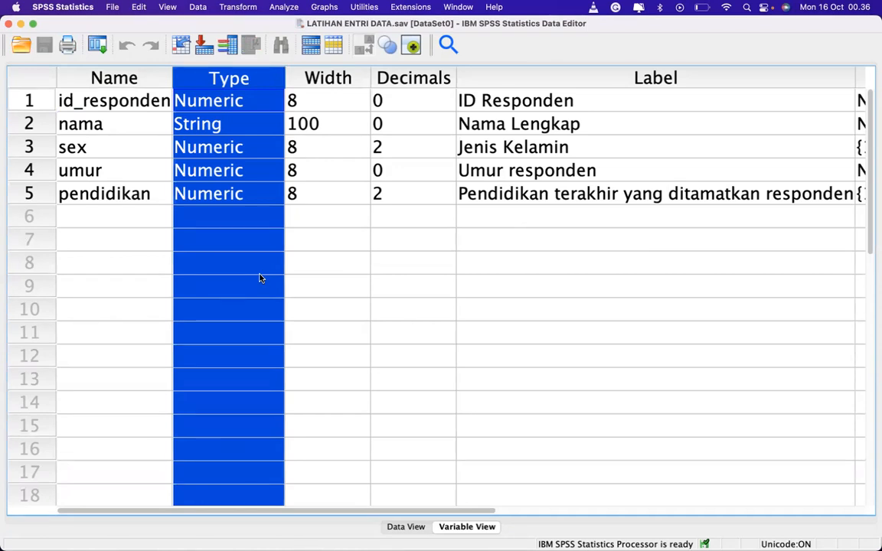
{"action": "left_click", "coordinate": [105, 150]}
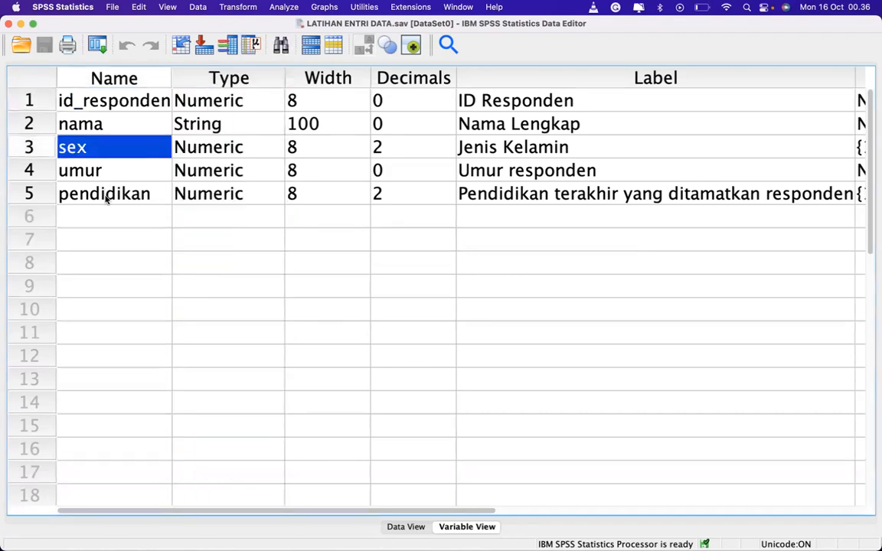
{"action": "double_click", "coordinate": [101, 191]}
{"action": "left_click", "coordinate": [228, 150]}
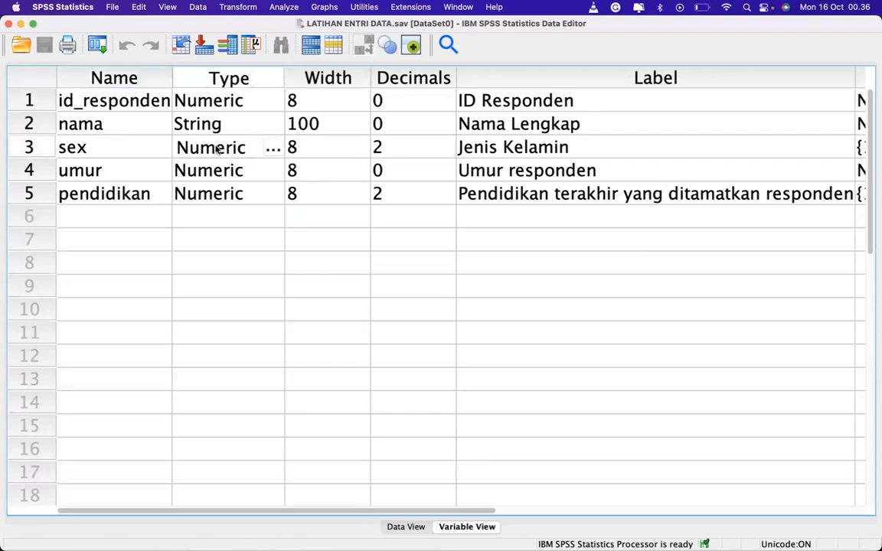
{"action": "scroll", "coordinate": [595, 149], "scroll_direction": "right", "scroll_amount": 4}
{"action": "scroll", "coordinate": [595, 150], "scroll_direction": "left", "scroll_amount": 1}
{"action": "left_click", "coordinate": [667, 150]}
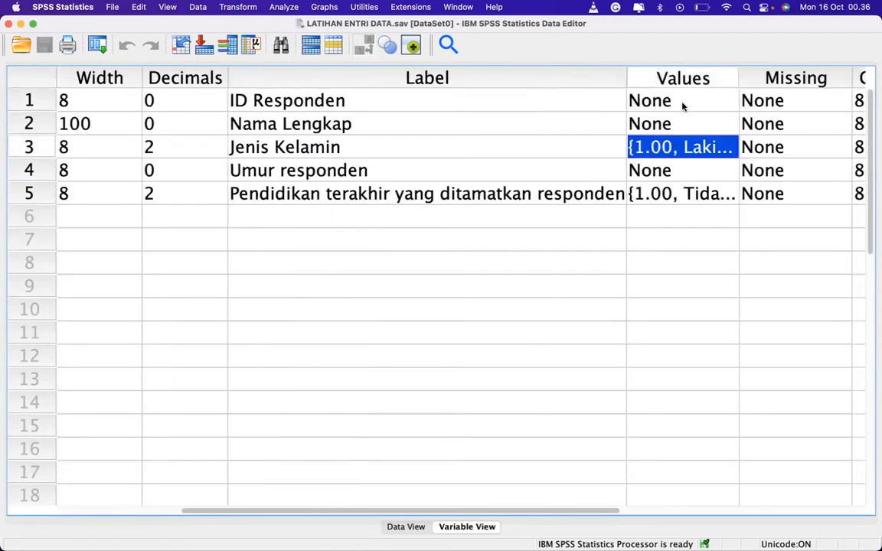
{"action": "left_click", "coordinate": [685, 79]}
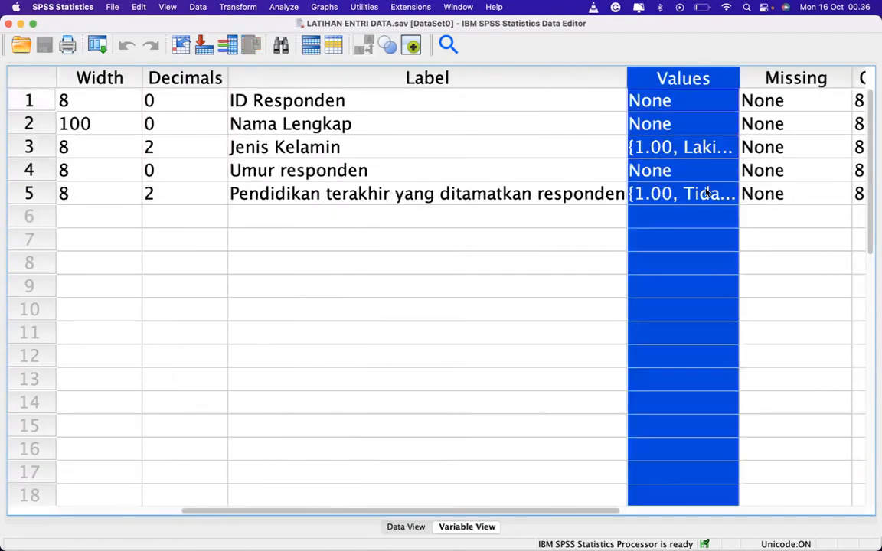
{"action": "left_click", "coordinate": [408, 526]}
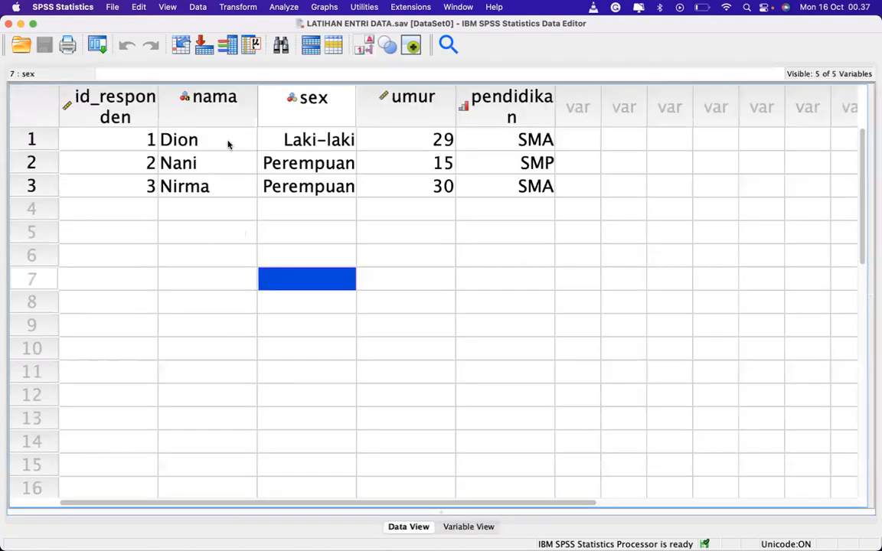